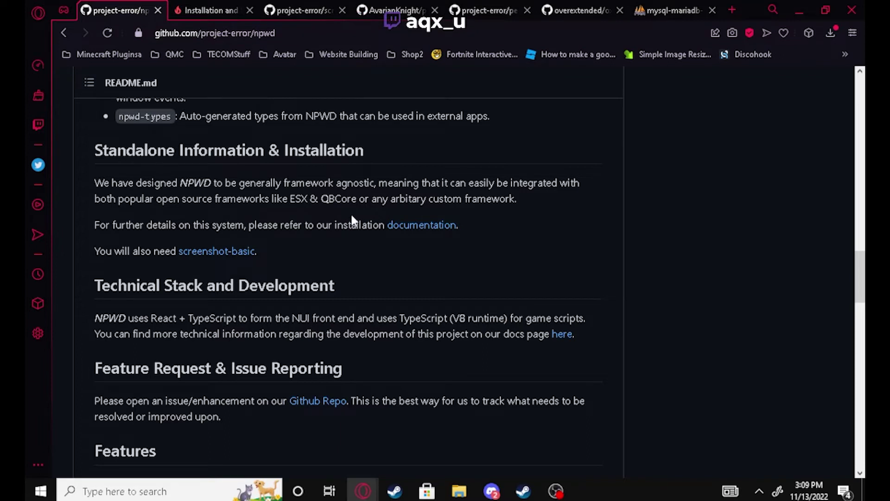
# Read over the NPWD project page, highlighting its project description
pyautogui.scroll(20, 351, 219)
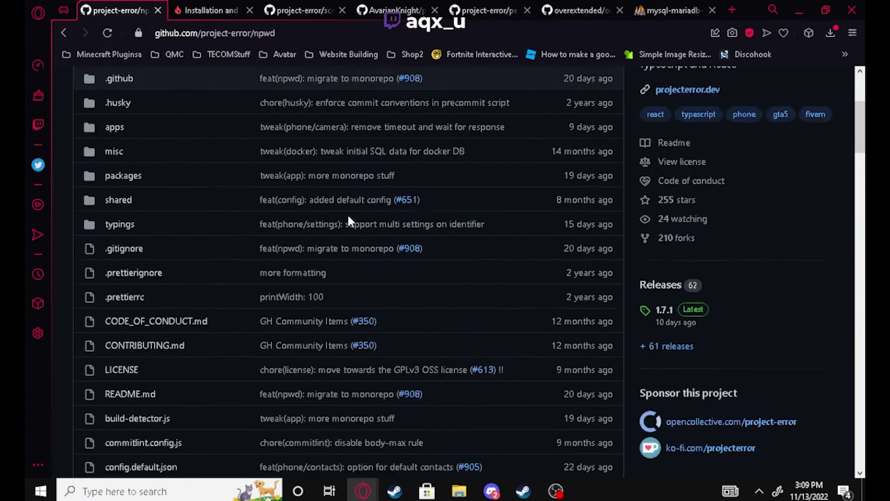
pyautogui.scroll(4, 348, 218)
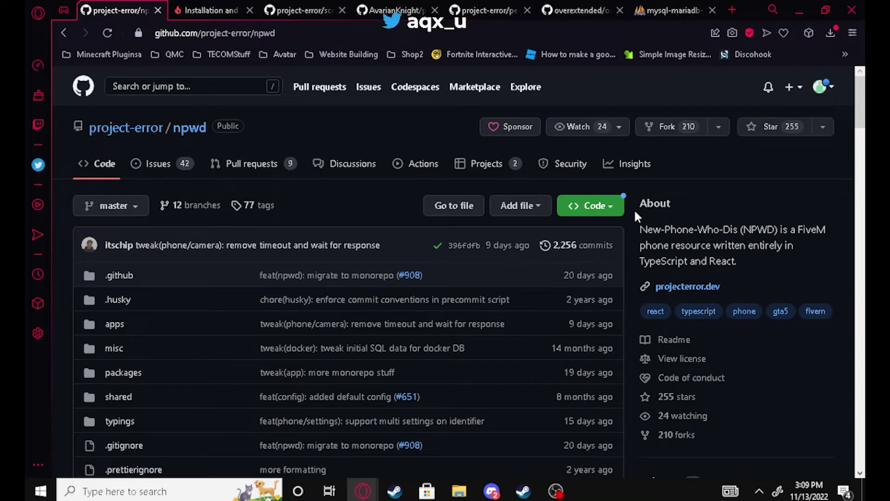
pyautogui.moveTo(640, 229); pyautogui.dragTo(735, 246)
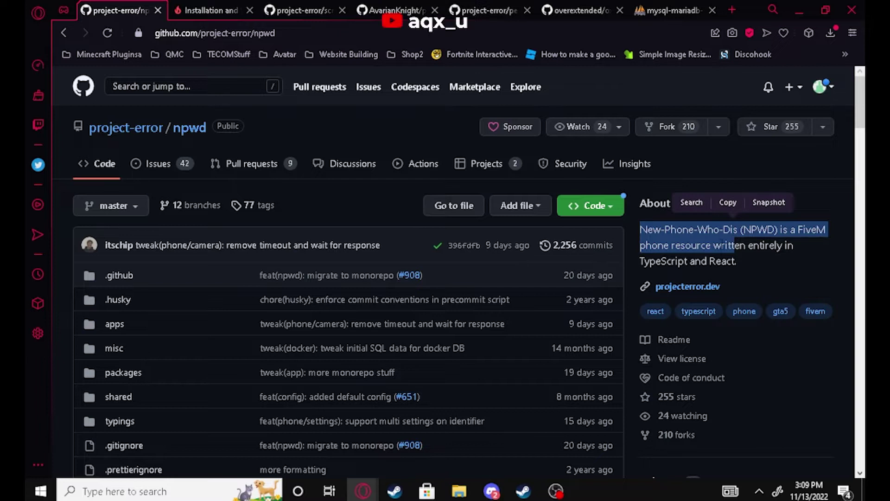
pyautogui.scroll(-20, 557, 321)
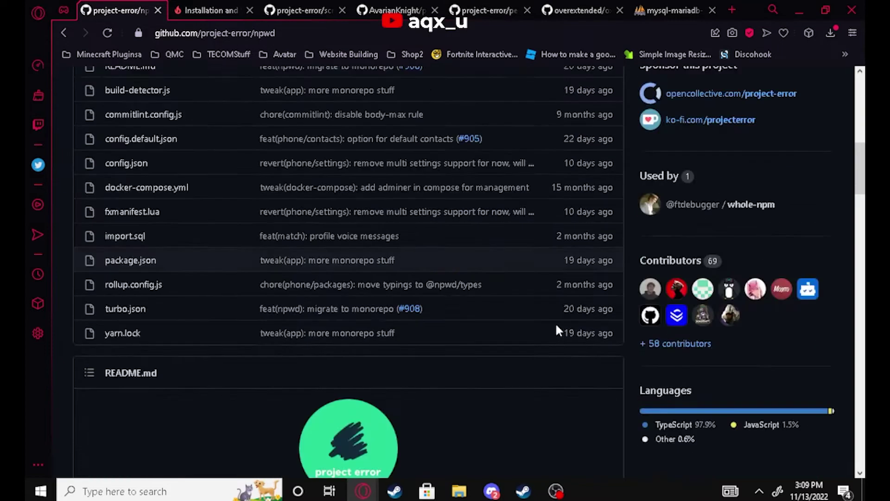
pyautogui.scroll(-8, 472, 294)
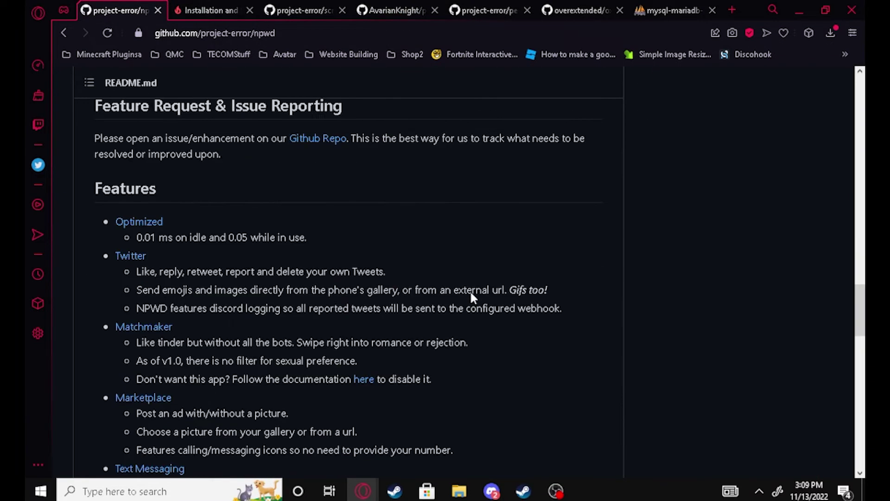
pyautogui.scroll(20, 445, 271)
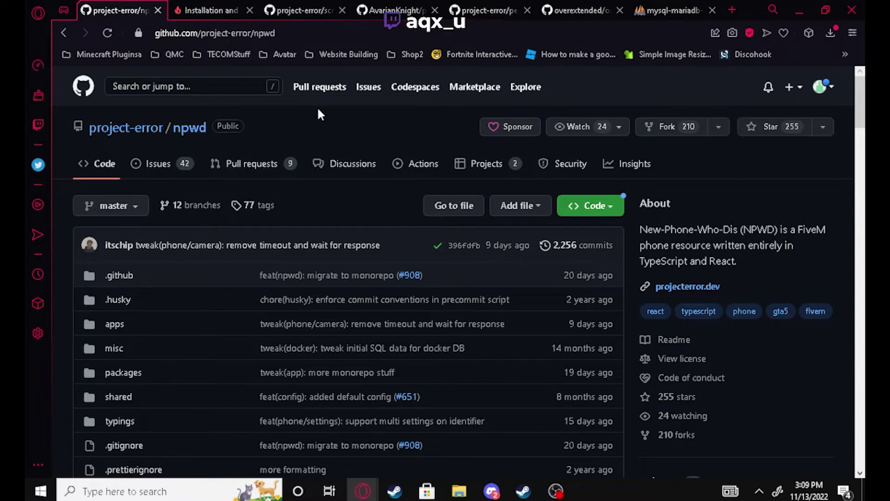
# Look through the open screenshot-basic and pma-voice dependency repository pages
pyautogui.click(323, 6)
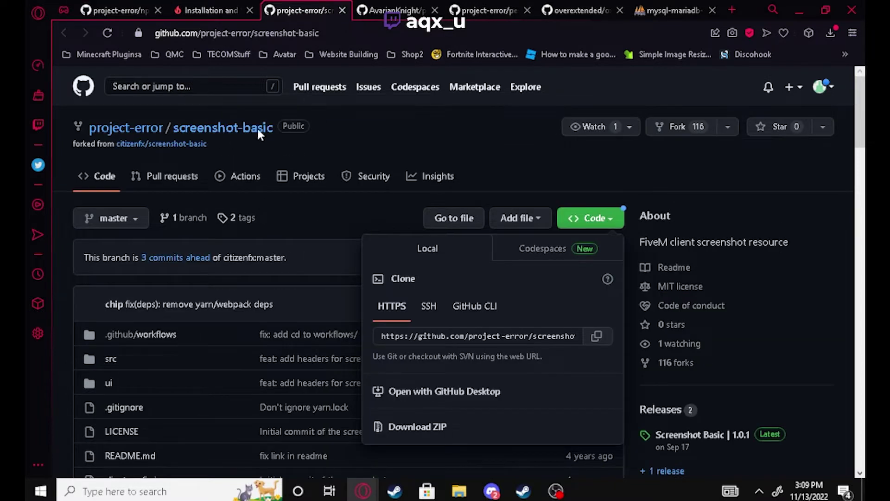
pyautogui.click(383, 9)
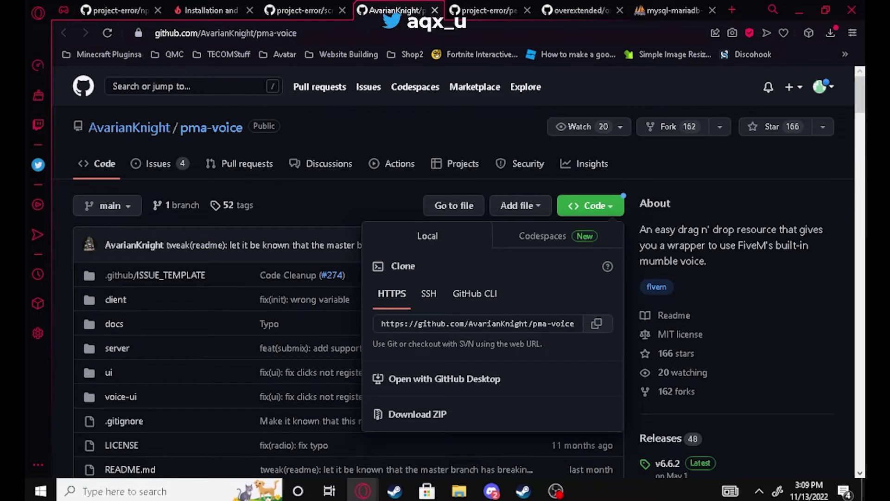
pyautogui.hotkey('ctrl', 'Tab')
pyautogui.hotkey('ctrl', 'Tab')
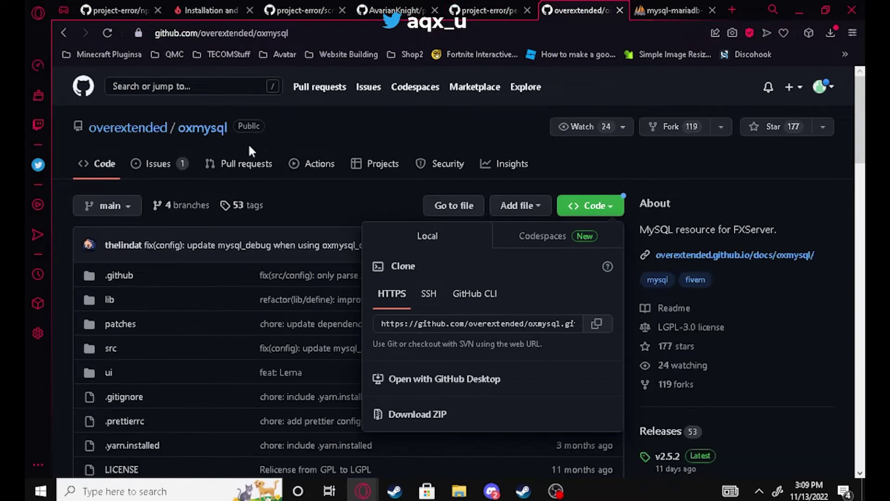
pyautogui.hotkey('ctrl', 'Tab')
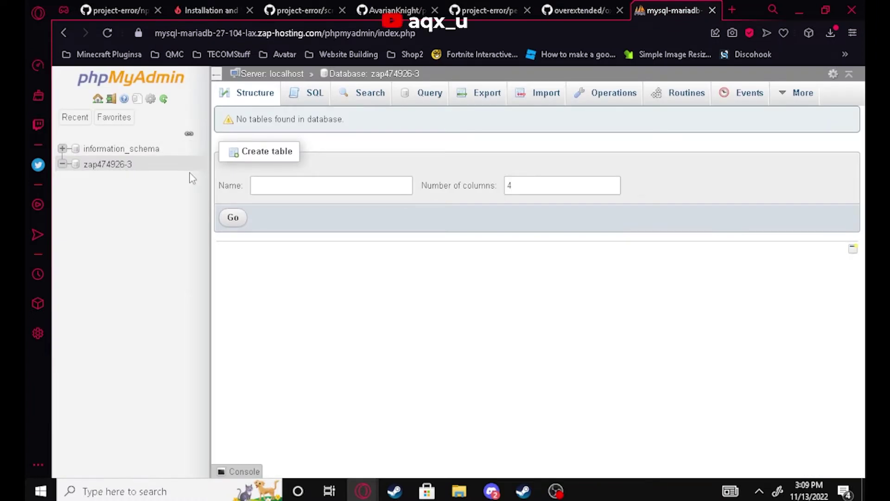
# Open the NPWD Installation and Setup guide and scroll to its Database Configuration block
pyautogui.click(221, 6)
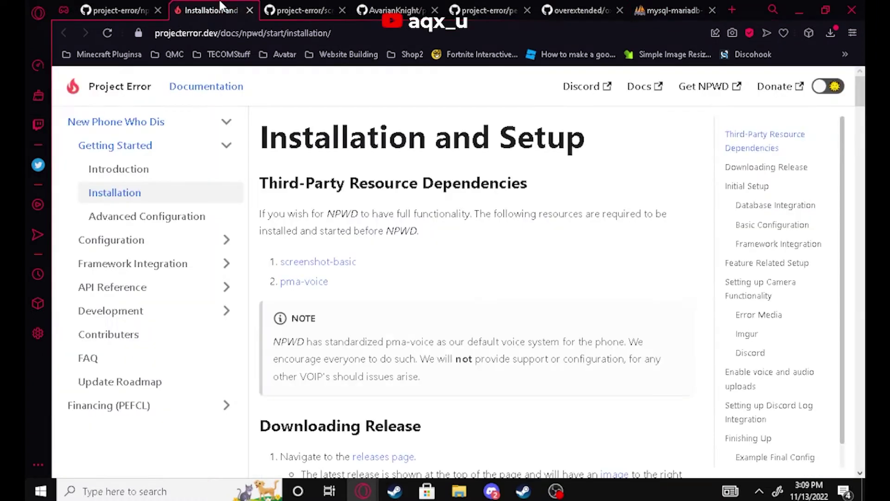
pyautogui.scroll(-3, 419, 225)
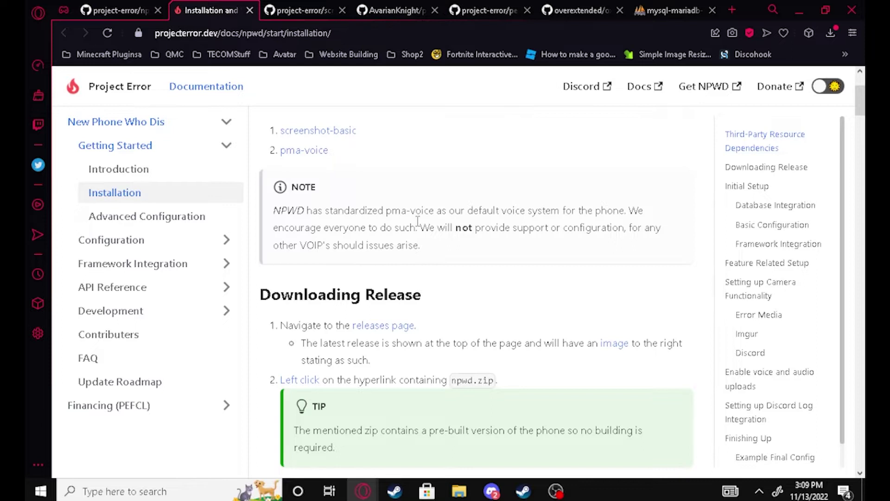
pyautogui.scroll(-10, 417, 222)
pyautogui.scroll(-3, 419, 226)
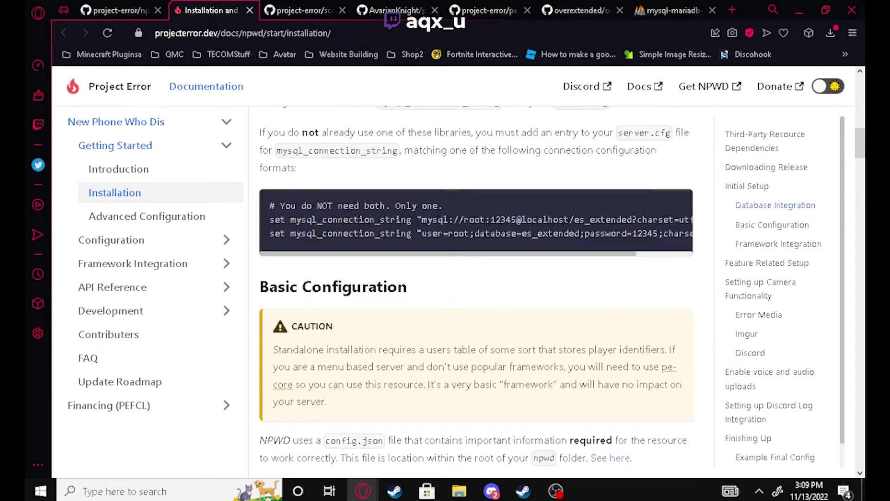
pyautogui.scroll(-2, 566, 244)
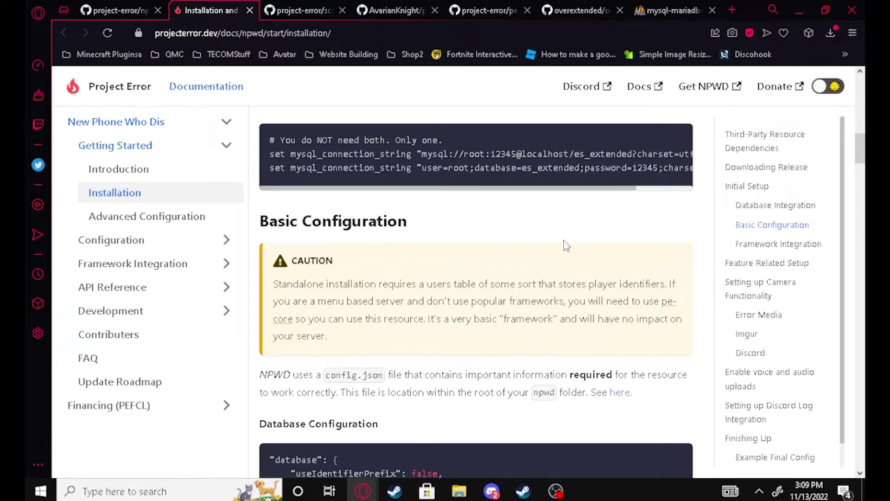
pyautogui.scroll(-5, 565, 244)
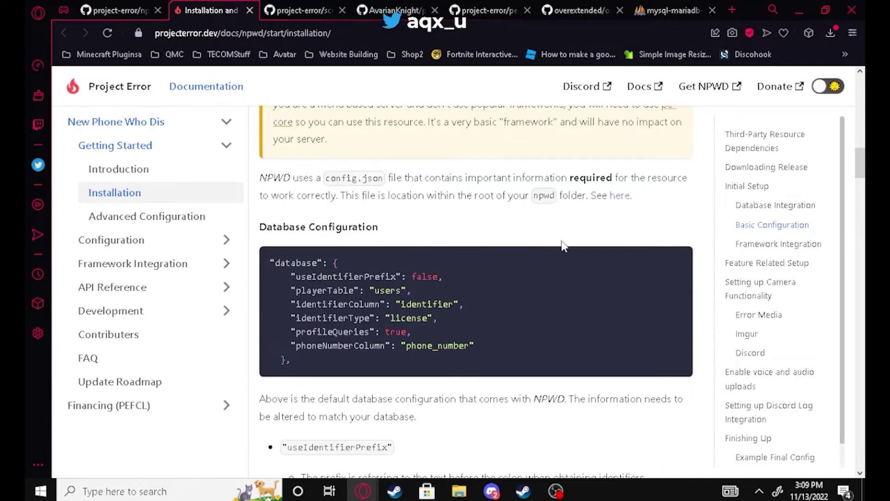
pyautogui.scroll(-2, 527, 212)
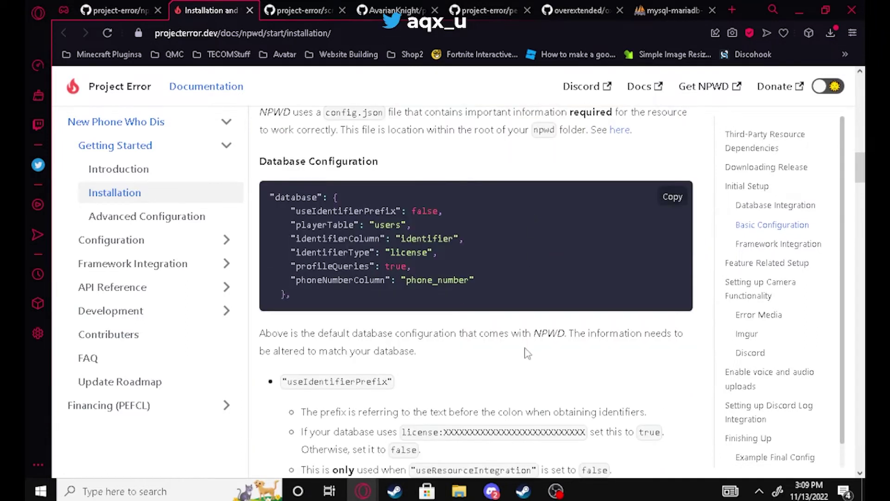
pyautogui.scroll(20, 523, 351)
# Move the NPWD installation guide tab to the first position
pyautogui.click(116, 10)
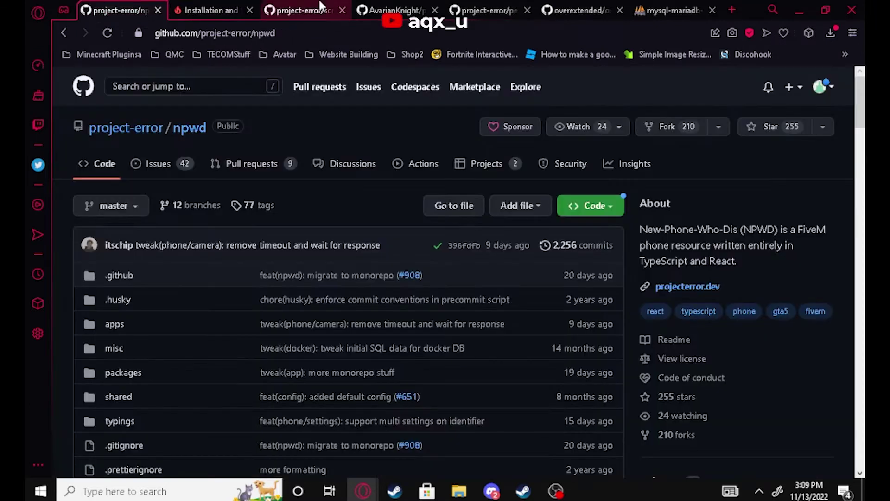
pyautogui.click(243, 12)
pyautogui.click(116, 10)
pyautogui.moveTo(218, 10); pyautogui.dragTo(125, 10)
# Skim the screenshot-basic and pma-voice repos, then reread the VOIP note in the guide
pyautogui.click(293, 5)
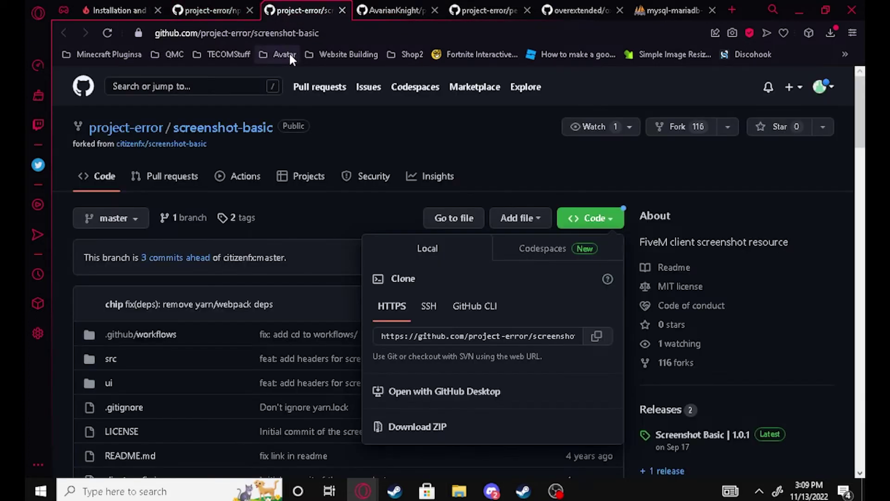
pyautogui.click(391, 10)
pyautogui.click(399, 127)
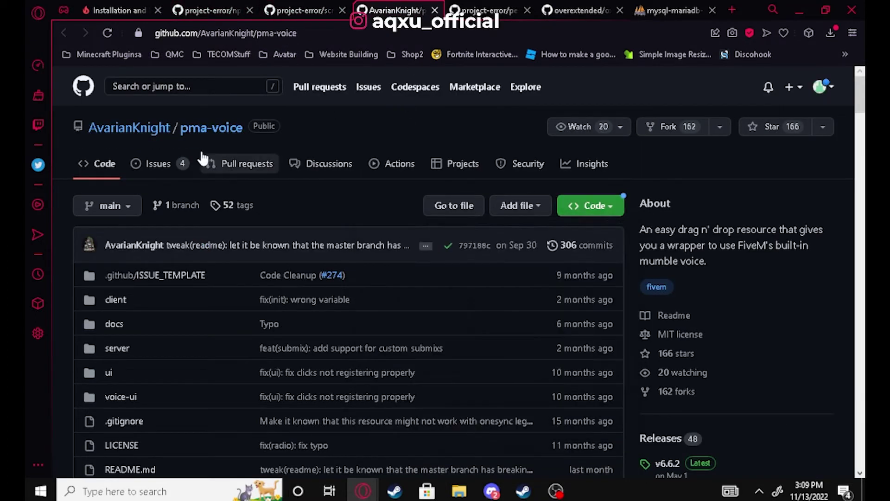
pyautogui.scroll(-4, 275, 169)
pyautogui.scroll(-5, 274, 165)
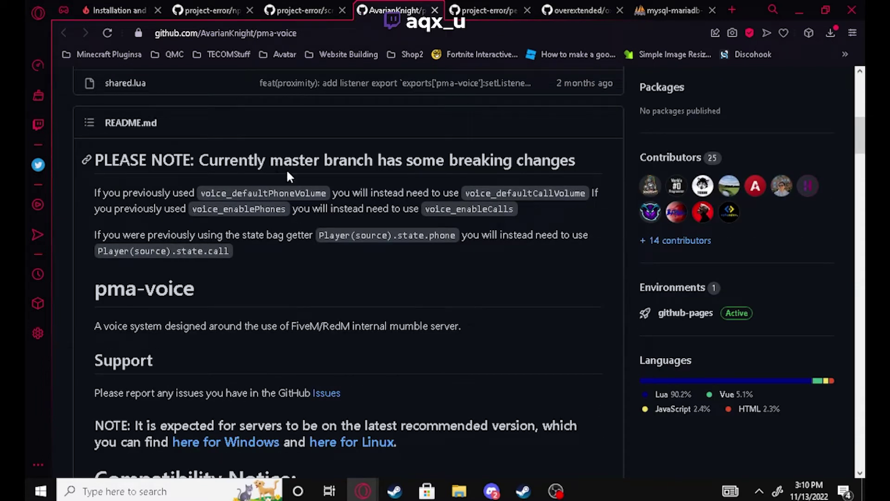
pyautogui.click(114, 10)
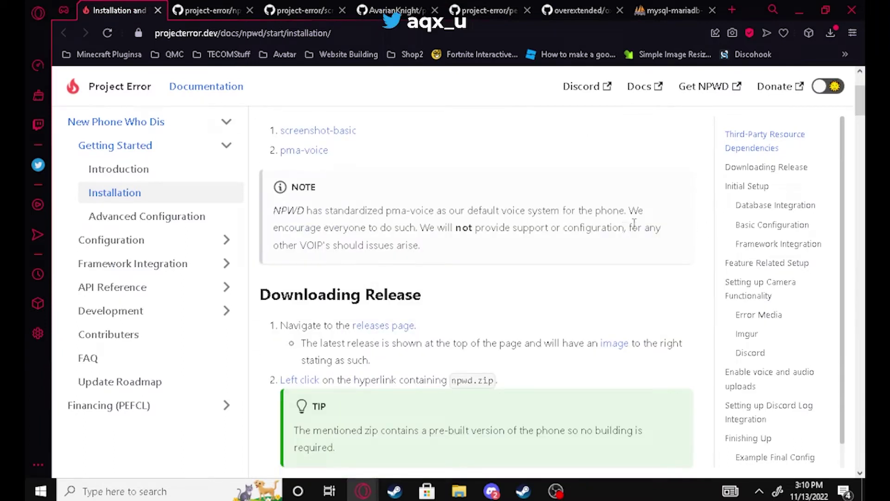
pyautogui.doubleClick(325, 244)
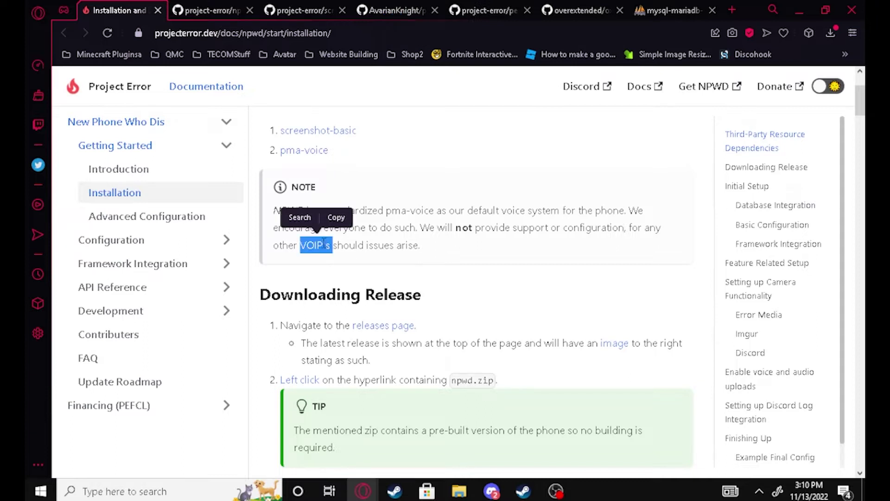
pyautogui.click(392, 245)
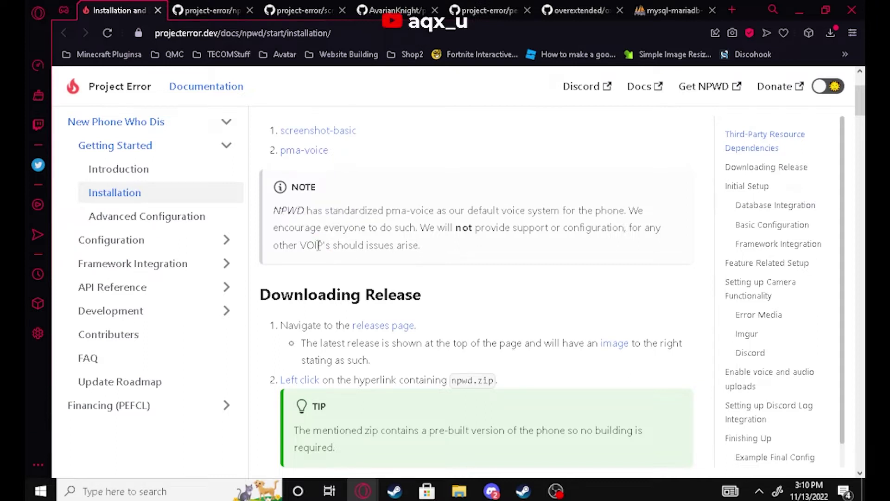
# Bring up the AvarianKnight/pma-voice repository after passing the npwd and screenshot-basic pages
pyautogui.click(224, 6)
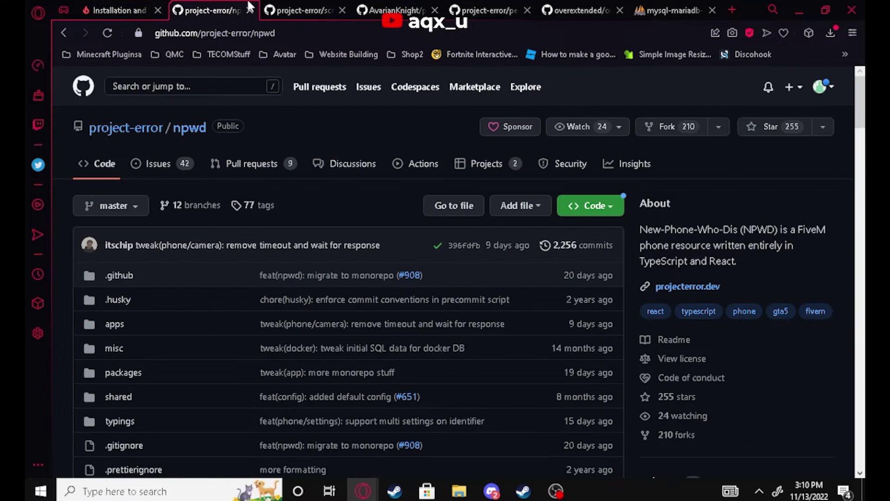
pyautogui.click(311, 12)
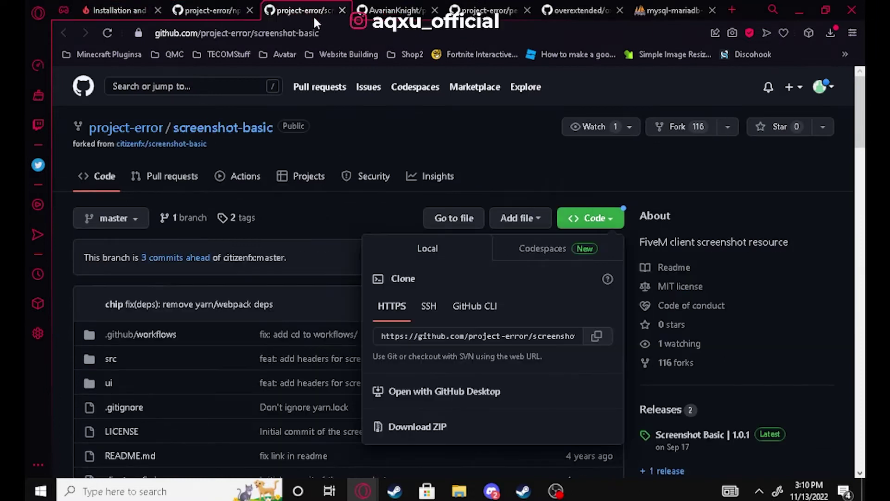
pyautogui.click(394, 10)
pyautogui.scroll(5, 326, 309)
pyautogui.scroll(4, 327, 306)
pyautogui.scroll(-4, 329, 302)
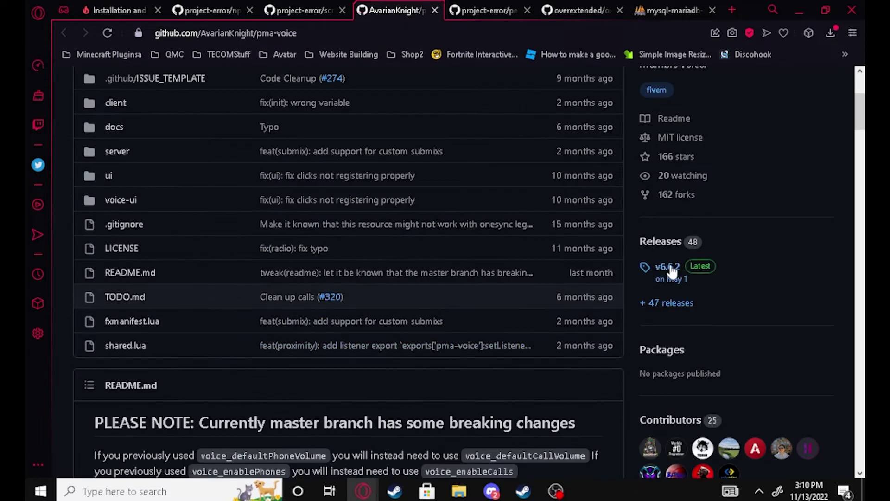
pyautogui.scroll(4, 673, 270)
# Download the Source code (zip) from the pma-voice v6.6.2 release
pyautogui.click(594, 205)
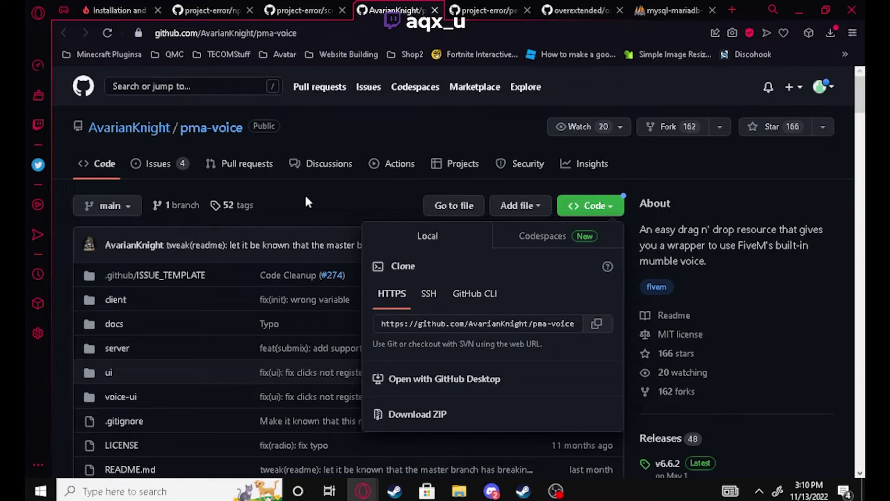
pyautogui.click(194, 109)
pyautogui.click(575, 204)
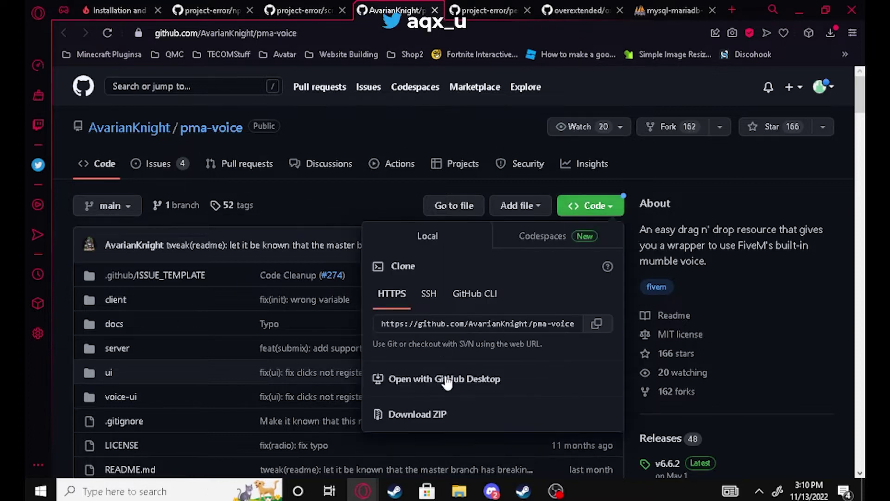
pyautogui.click(307, 183)
pyautogui.scroll(-5, 677, 204)
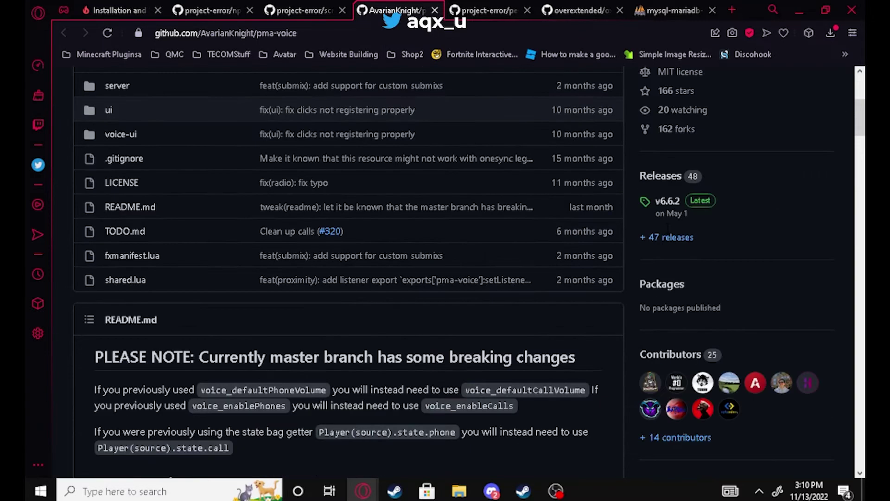
pyautogui.click(666, 200)
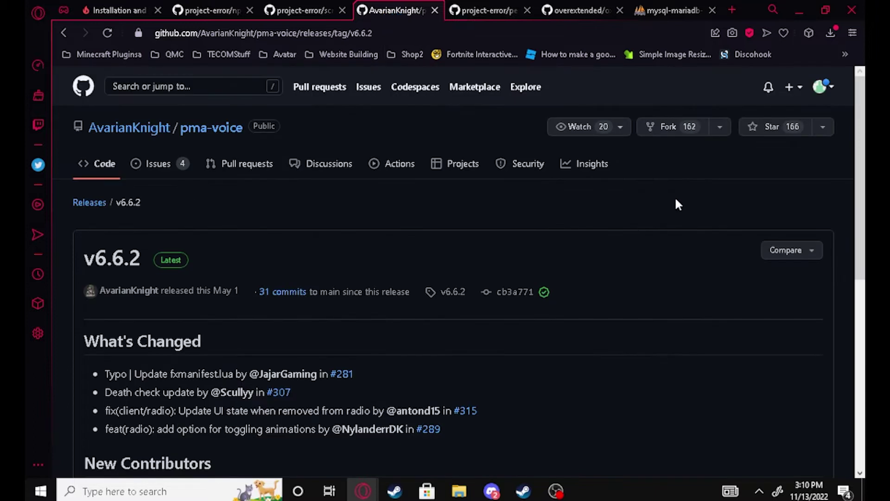
pyautogui.scroll(-5, 676, 204)
pyautogui.scroll(-3, 676, 205)
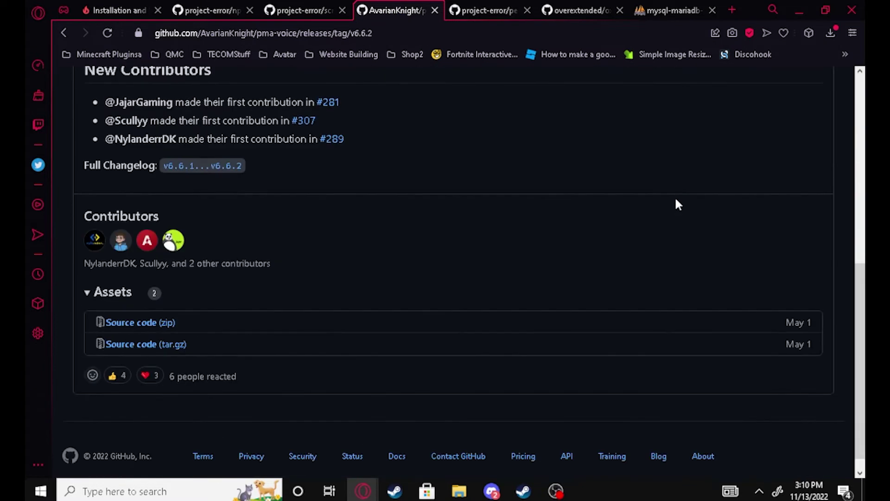
pyautogui.click(164, 325)
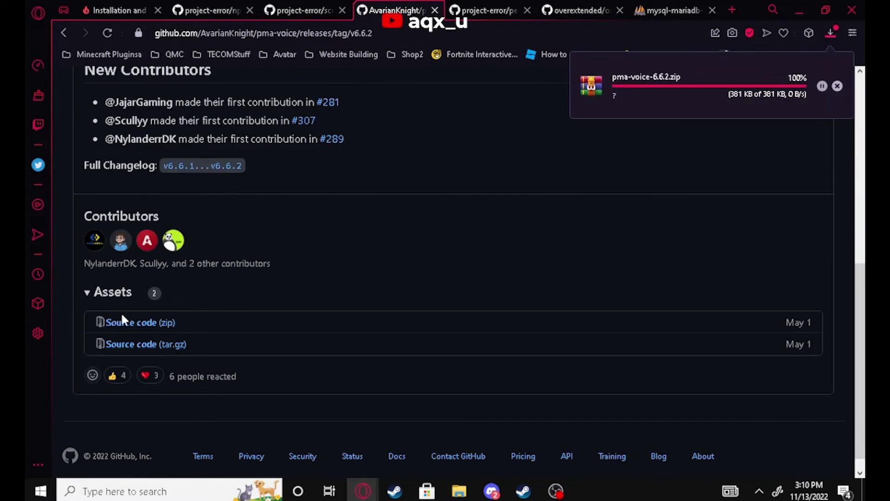
pyautogui.scroll(8, 286, 315)
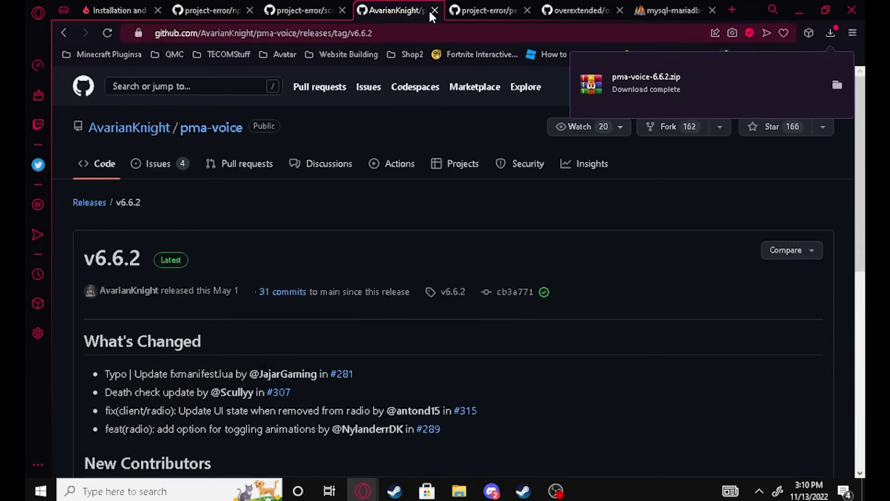
# Download screenshot-basic.zip from the Screenshot Basic 1.0.1 release assets
pyautogui.hotkey('ctrl', 'shift', 'Tab')
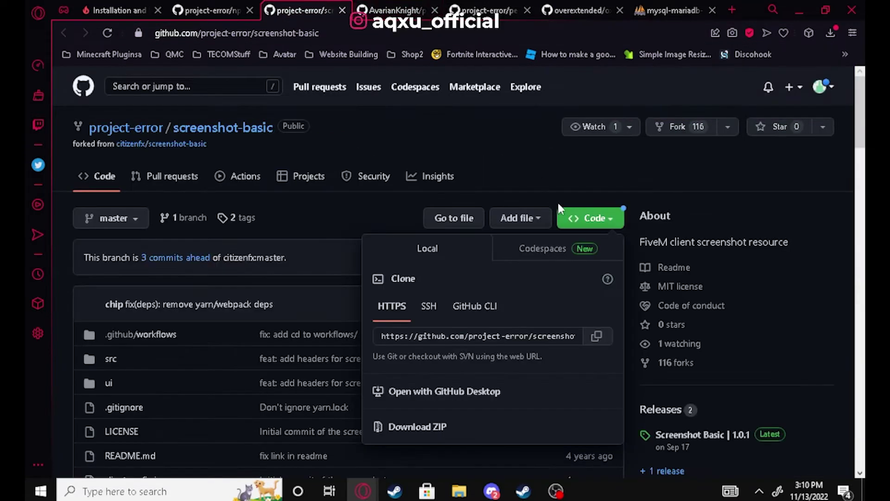
pyautogui.click(575, 184)
pyautogui.scroll(-1, 575, 185)
pyautogui.click(707, 368)
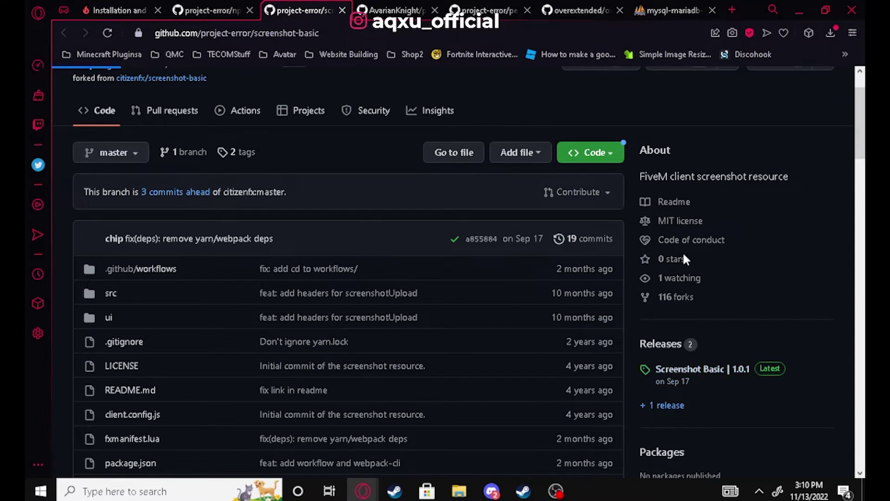
pyautogui.scroll(-4, 193, 262)
pyautogui.click(157, 285)
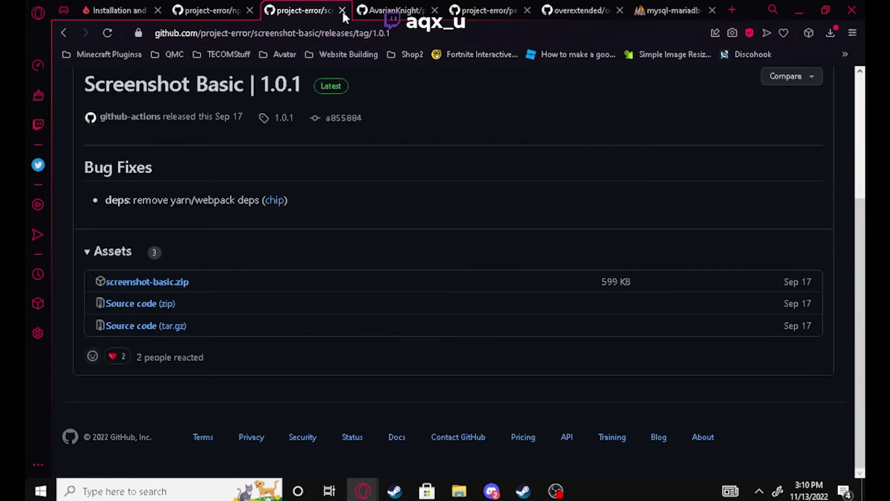
# Close the screenshot-basic and pma-voice release pages and return to the npwd repository
pyautogui.click(341, 10)
pyautogui.click(341, 9)
pyautogui.click(274, 10)
pyautogui.scroll(-3, 706, 301)
# Download npwd.zip from the npwd 1.7.1 release
pyautogui.click(666, 376)
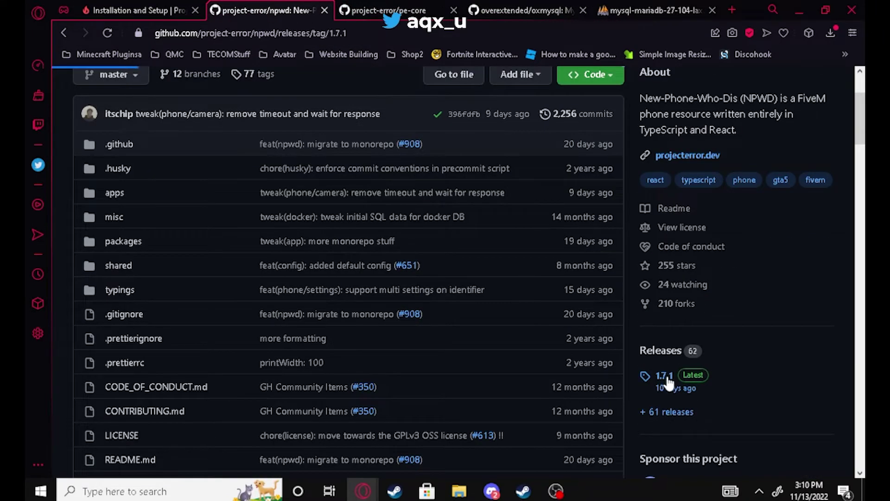
pyautogui.moveTo(130, 258); pyautogui.dragTo(82, 255)
pyautogui.click(249, 207)
pyautogui.scroll(-7, 268, 216)
pyautogui.scroll(-10, 268, 216)
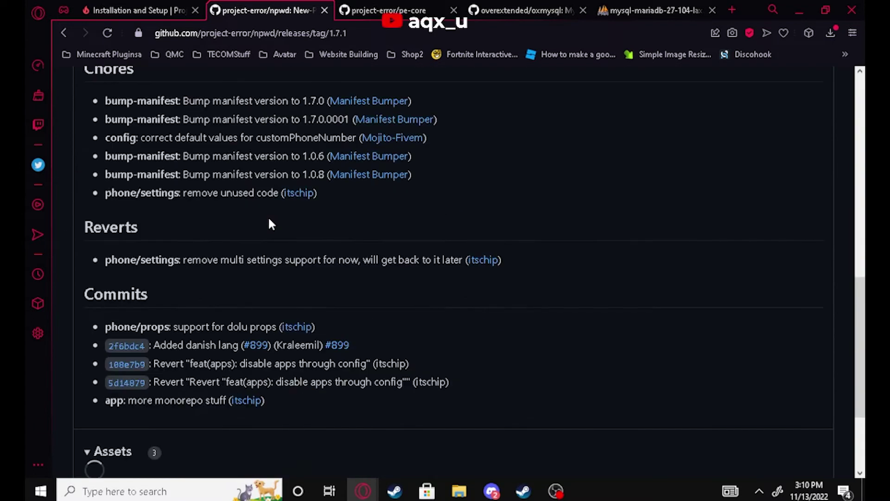
pyautogui.click(125, 285)
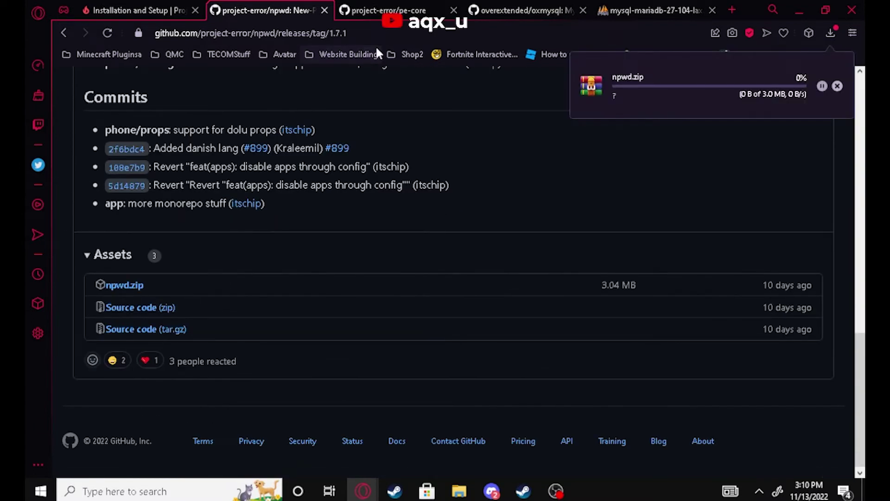
pyautogui.click(325, 9)
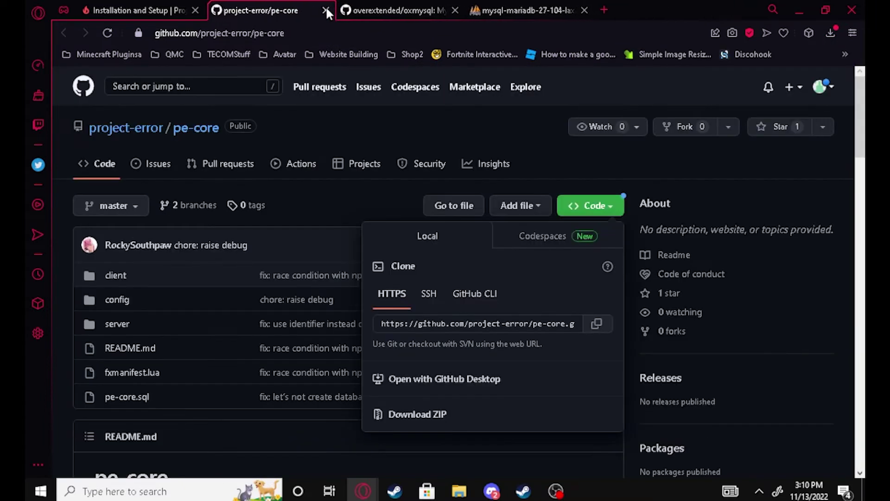
# Download the pe-core repository as a ZIP
pyautogui.click(335, 138)
pyautogui.scroll(-3, 336, 135)
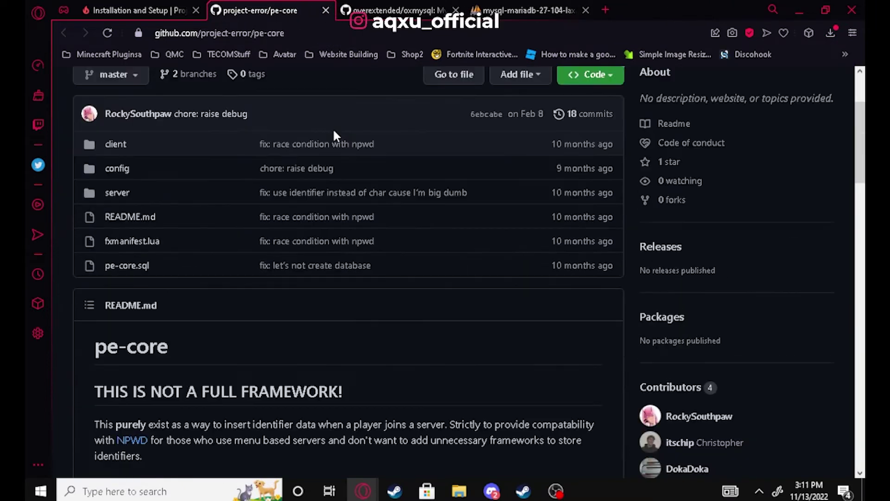
pyautogui.scroll(3, 544, 262)
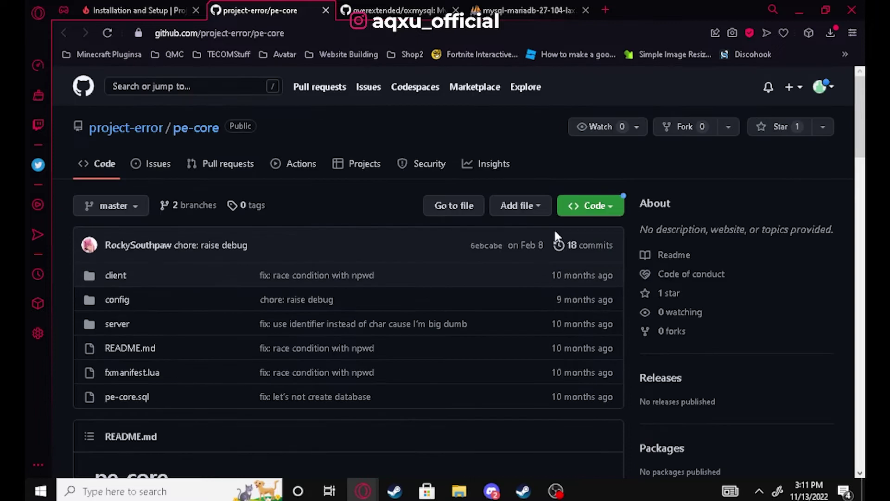
pyautogui.click(615, 212)
pyautogui.click(455, 412)
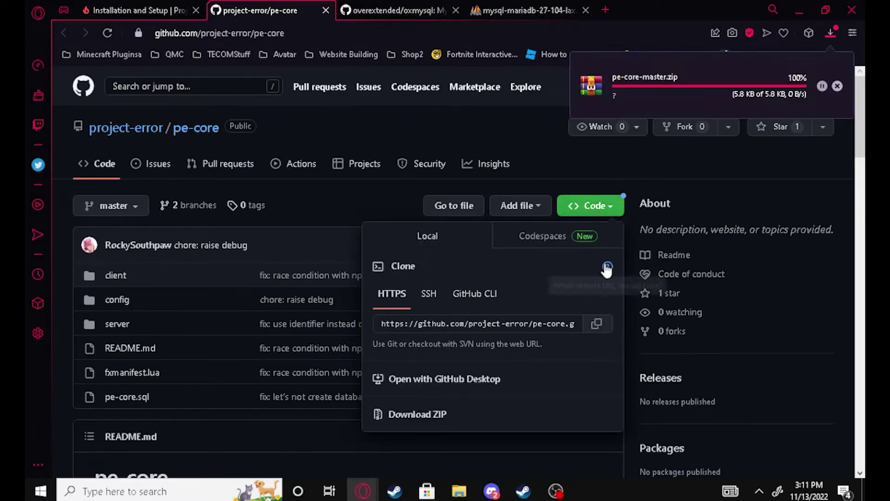
pyautogui.click(326, 10)
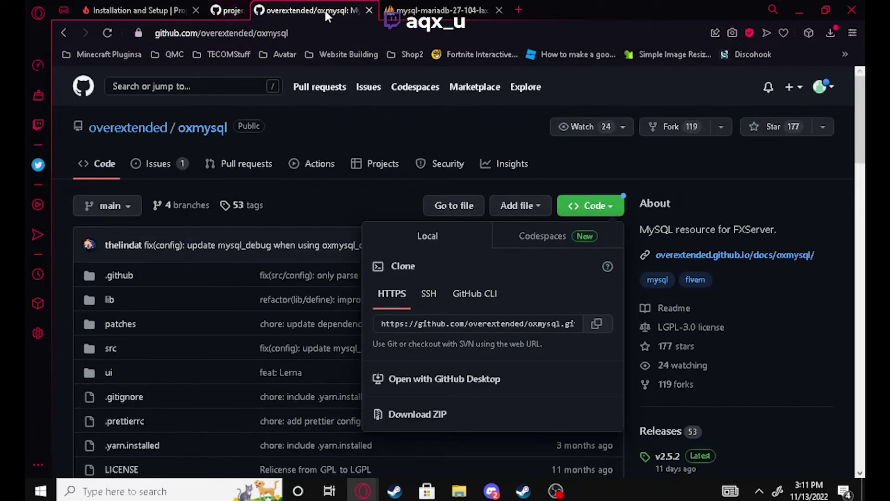
# Download oxmysql.zip from the v2.5.2 release and show it in the downloads folder
pyautogui.click(455, 138)
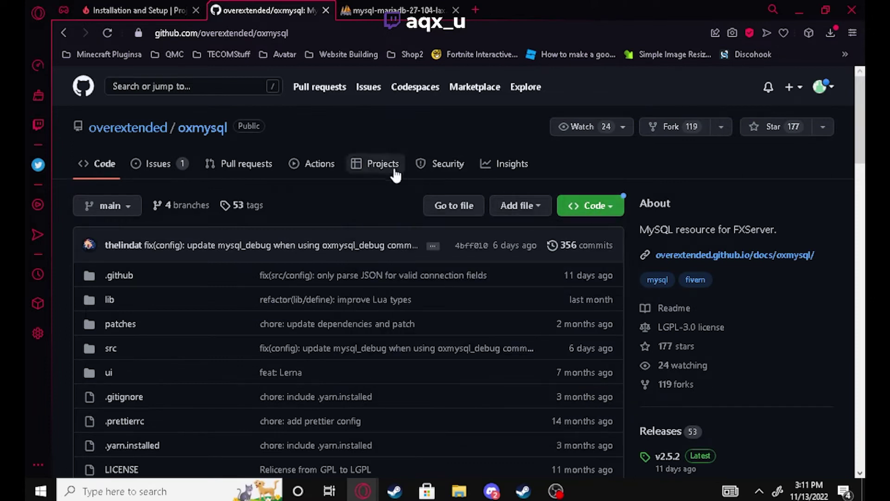
pyautogui.click(579, 206)
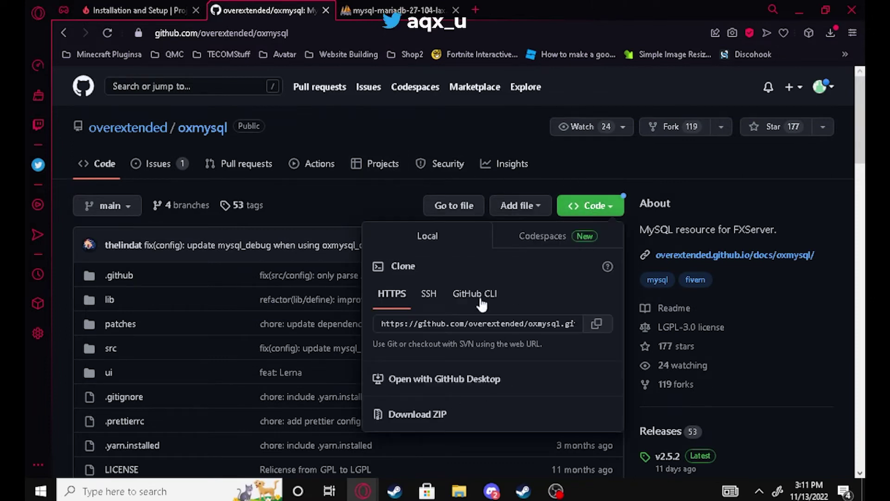
pyautogui.click(336, 195)
pyautogui.scroll(-1, 520, 208)
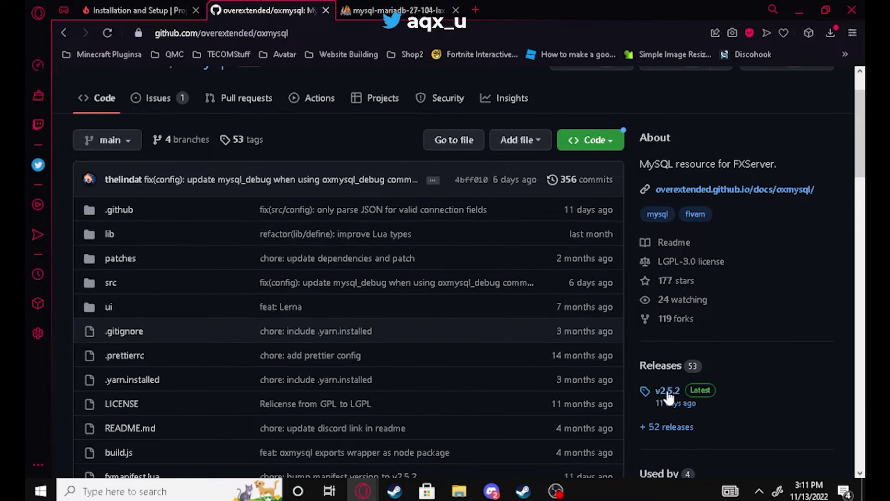
pyautogui.scroll(-3, 337, 209)
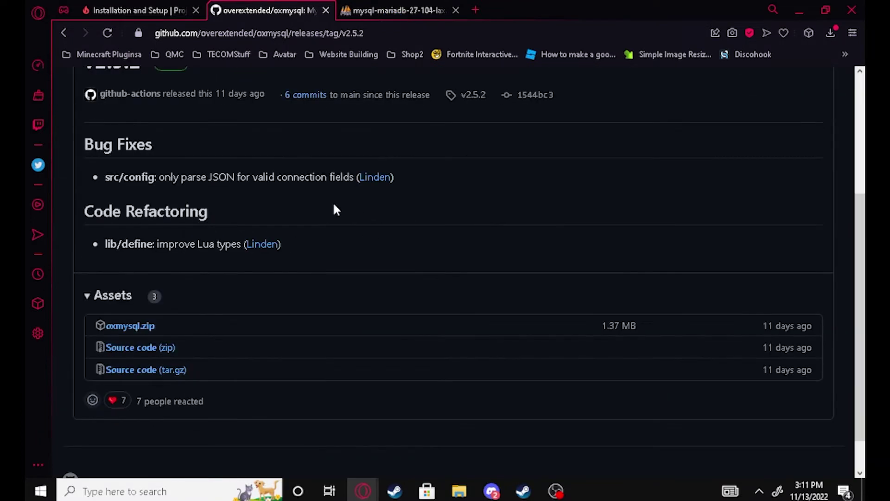
pyautogui.click(139, 326)
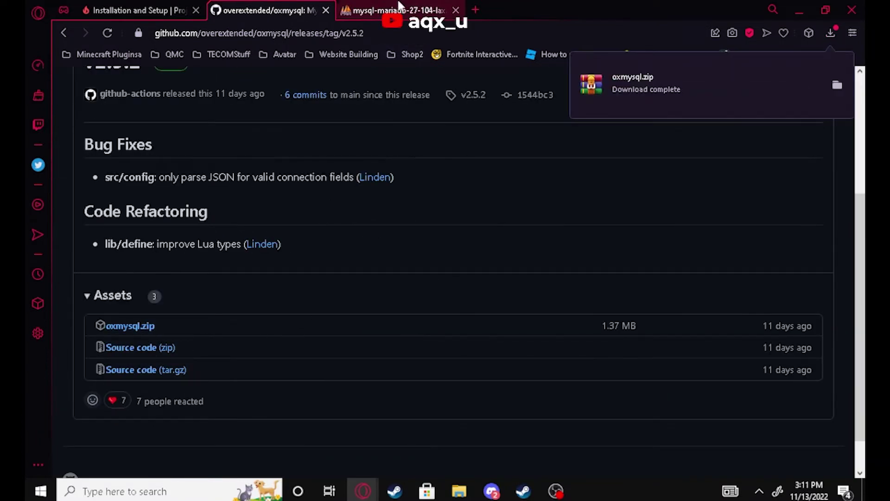
pyautogui.click(326, 9)
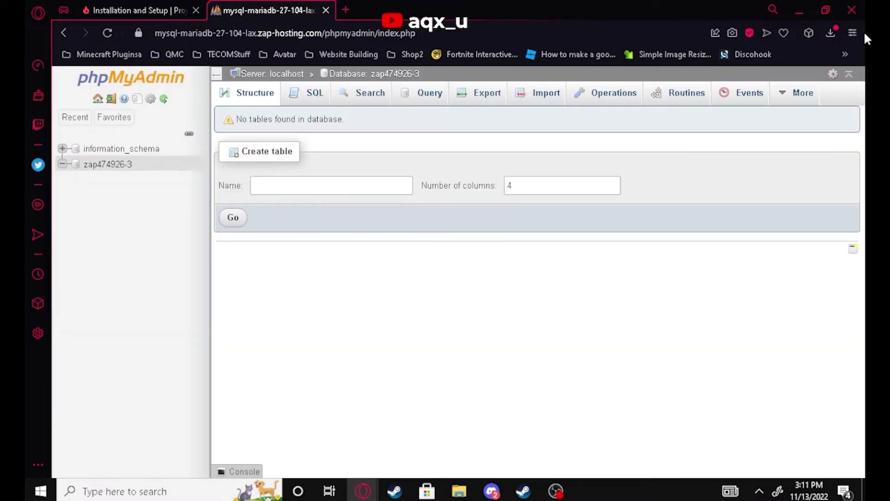
pyautogui.click(836, 34)
pyautogui.click(834, 118)
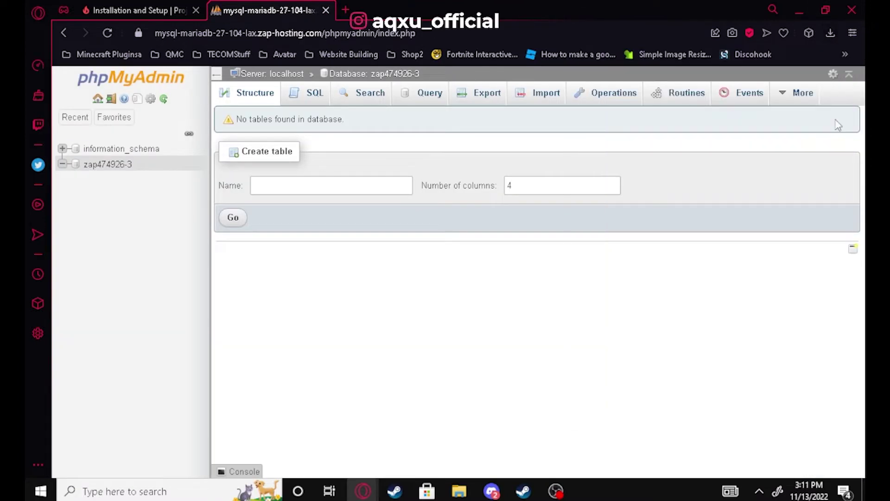
# Extract the pma-voice-6.6.2 folder from its zip onto the desktop
pyautogui.click(806, 8)
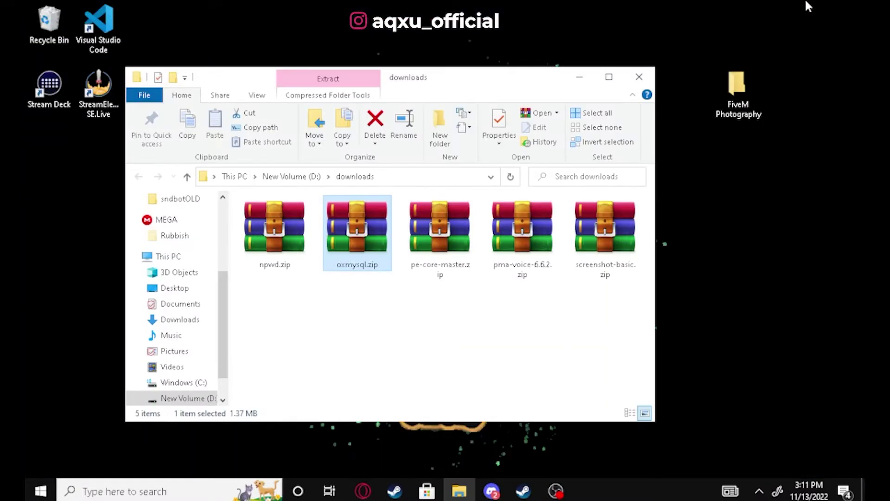
pyautogui.doubleClick(520, 231)
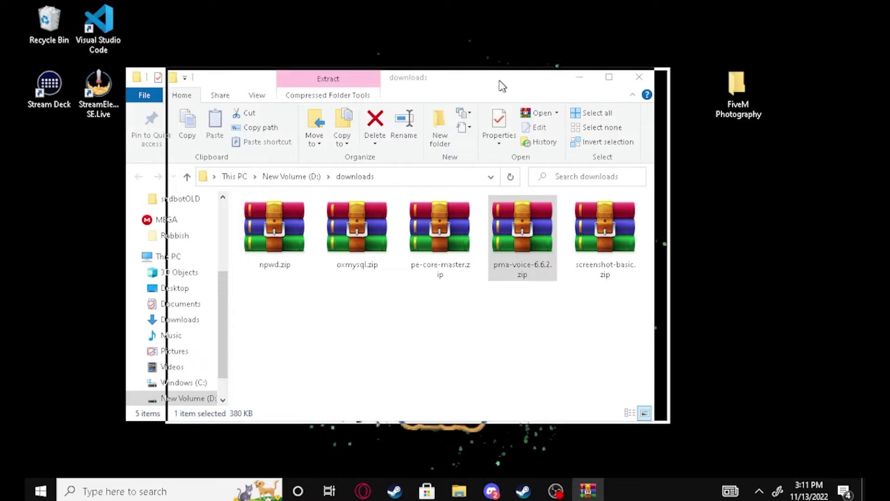
pyautogui.doubleClick(208, 199)
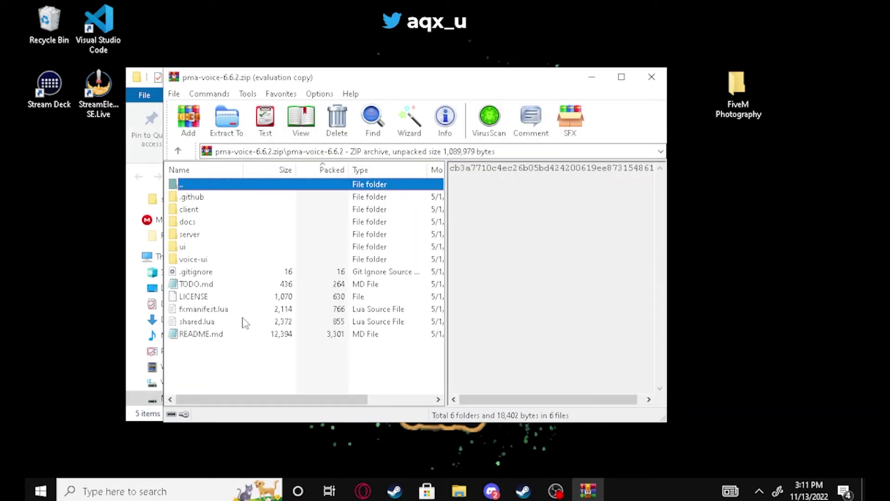
pyautogui.doubleClick(208, 186)
pyautogui.moveTo(204, 203); pyautogui.dragTo(705, 191)
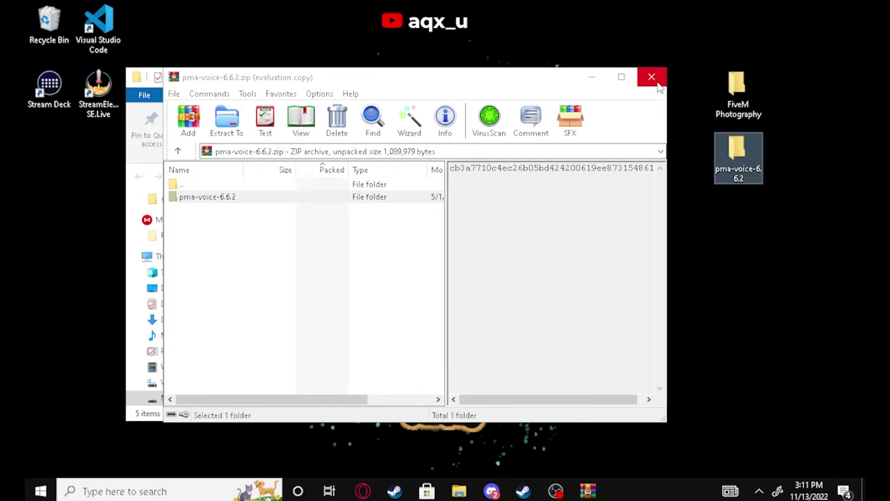
pyautogui.click(663, 88)
# Move the FiveM Photography folder to the top-left and delete pma-voice-6.6.2.zip
pyautogui.moveTo(737, 86); pyautogui.dragTo(155, 28)
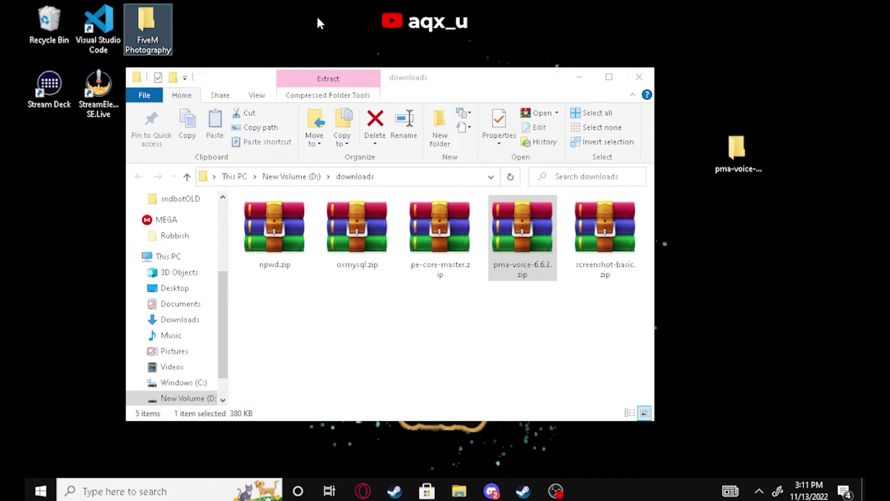
pyautogui.rightClick(525, 238)
pyautogui.click(547, 434)
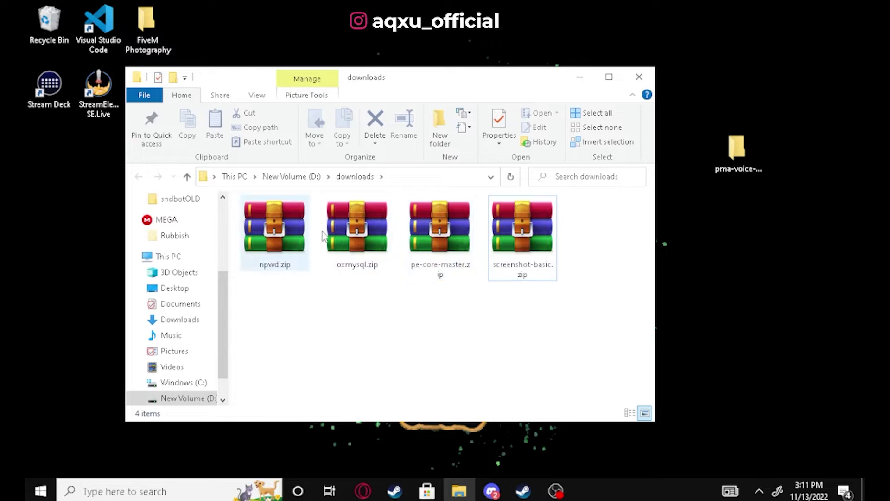
# Open screenshot-basic.zip and create a new desktop folder named screenshot-basic
pyautogui.doubleClick(512, 229)
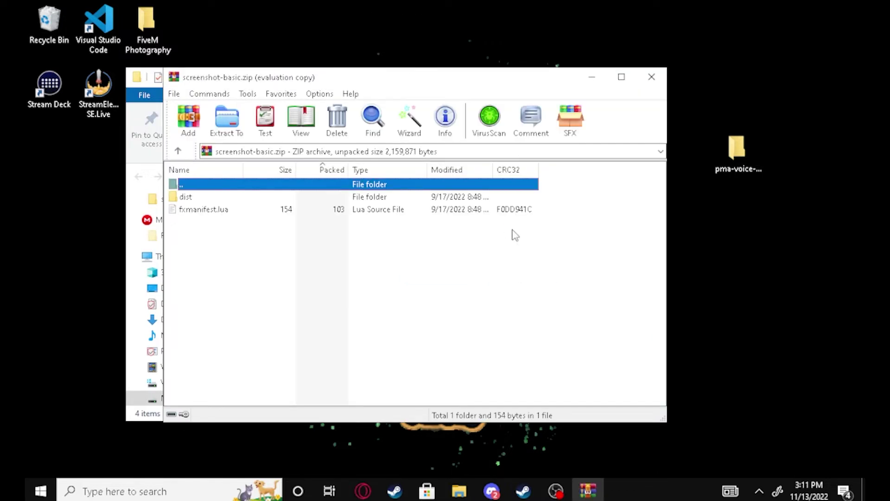
pyautogui.click(483, 255)
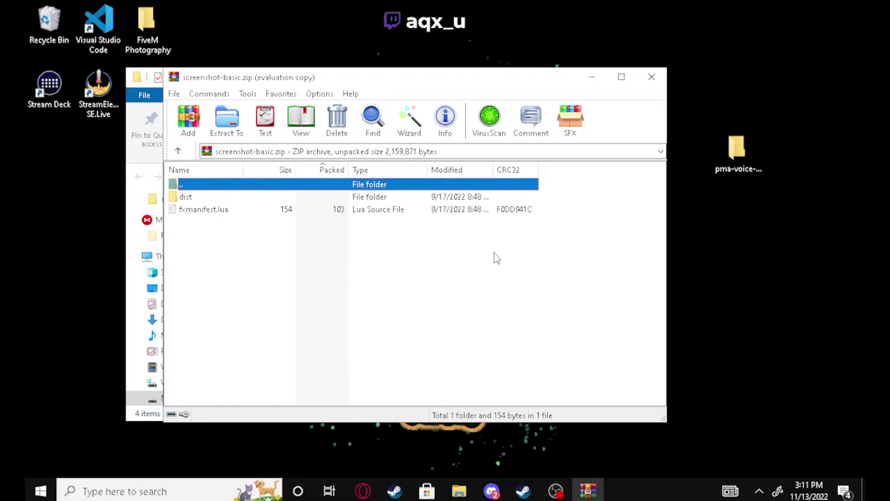
pyautogui.rightClick(755, 377)
pyautogui.moveTo(745, 378)
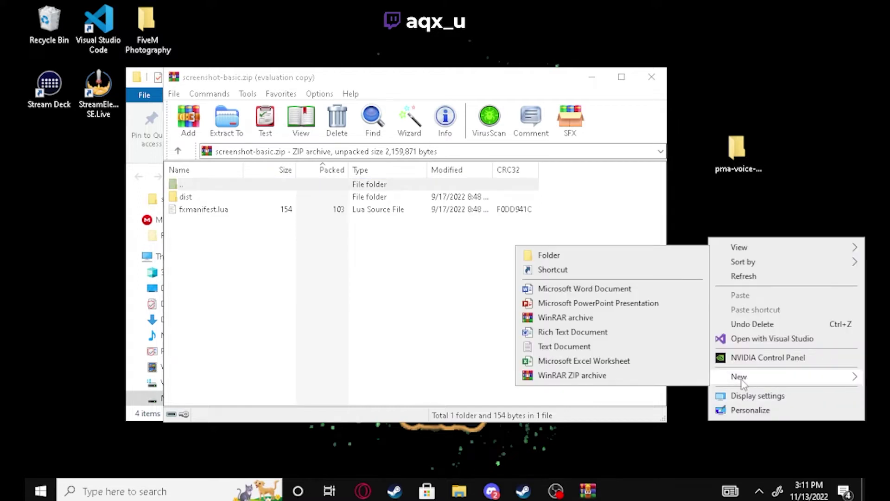
pyautogui.click(599, 254)
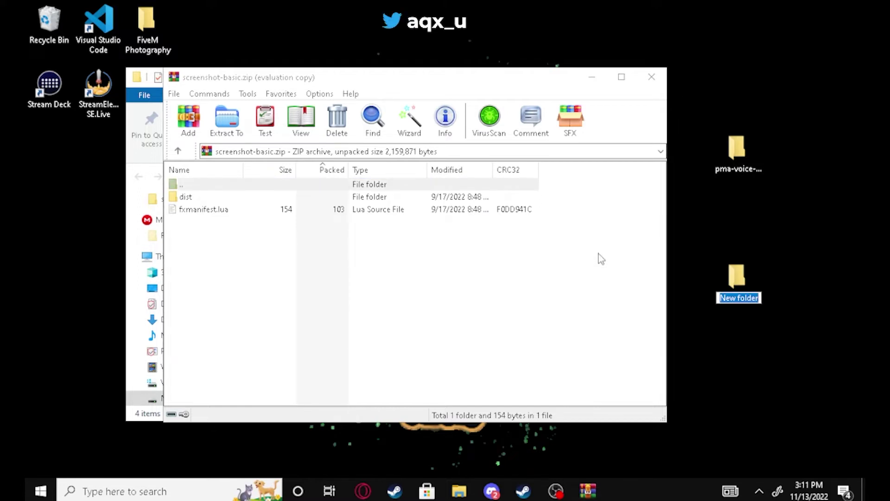
pyautogui.write('screen')
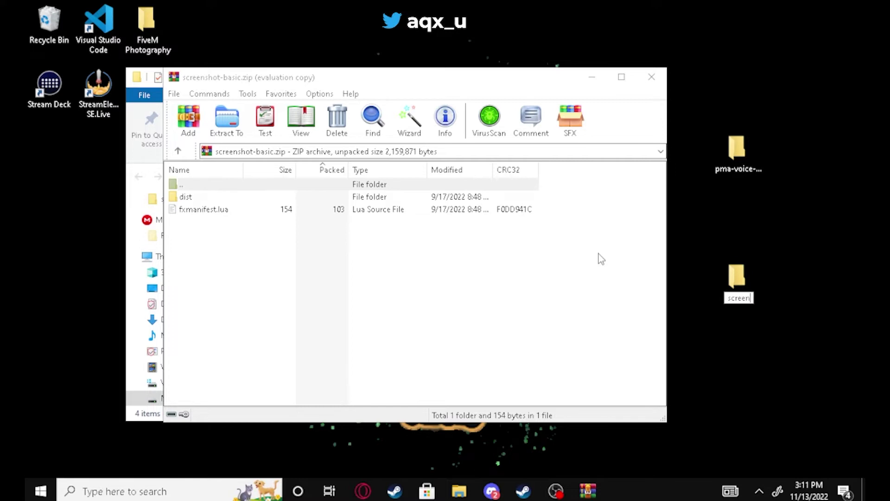
pyautogui.write('shot-basic')
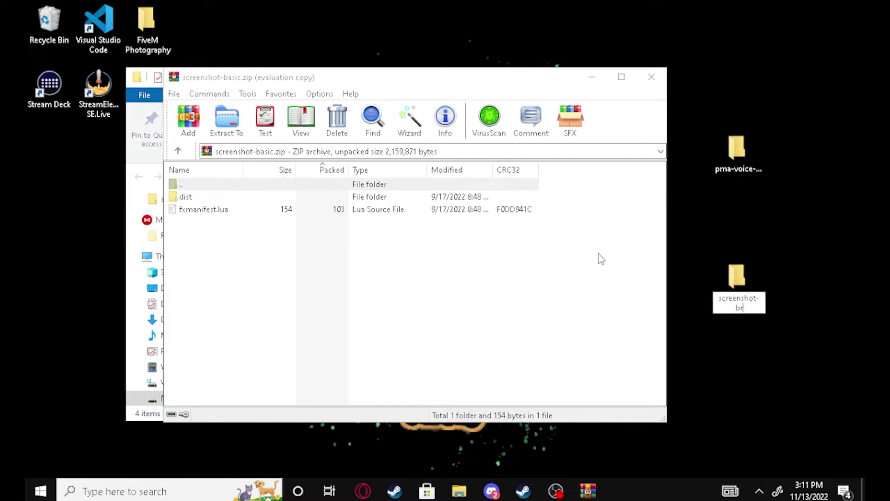
pyautogui.press('Return')
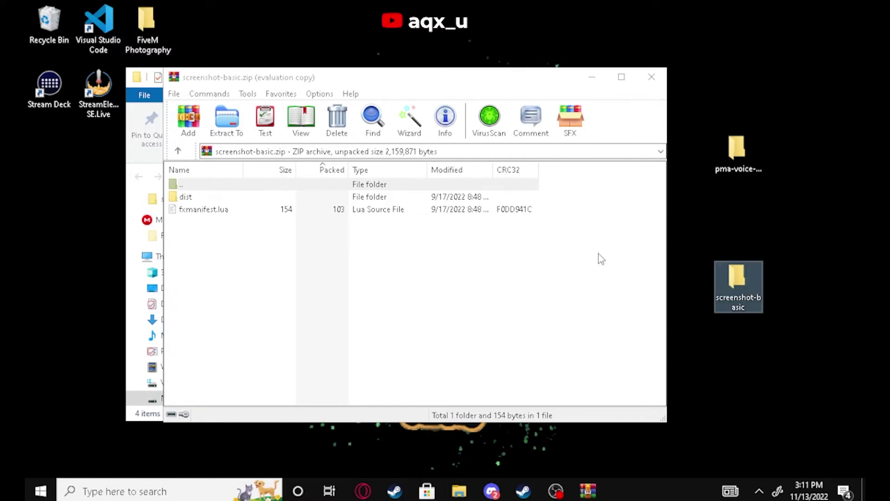
# Move dist and fxmanifest.lua from the archive into the screenshot-basic folder
pyautogui.doubleClick(740, 284)
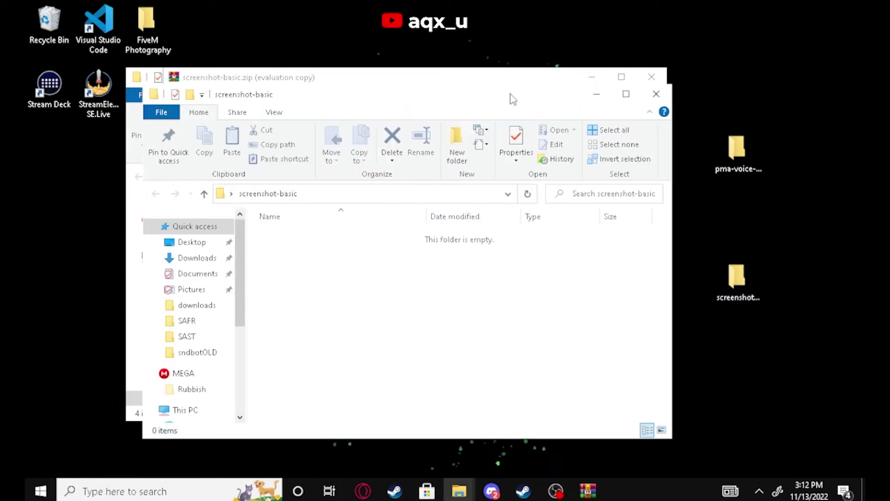
pyautogui.moveTo(506, 99); pyautogui.dragTo(888, 99)
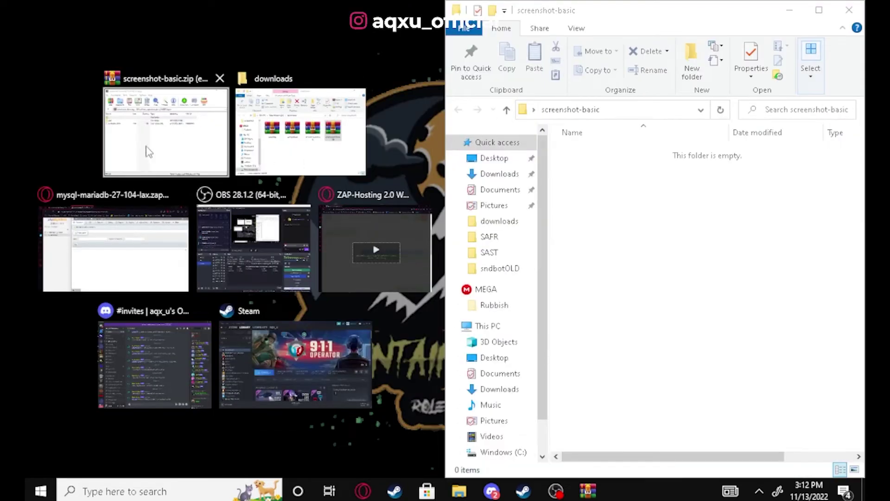
pyautogui.click(144, 168)
pyautogui.click(65, 143)
pyautogui.keyDown('ctrl'); pyautogui.click(103, 130); pyautogui.keyUp('ctrl')
pyautogui.moveTo(104, 130); pyautogui.dragTo(608, 188)
# Close the folder and archive windows and delete screenshot-basic.zip from downloads
pyautogui.click(849, 9)
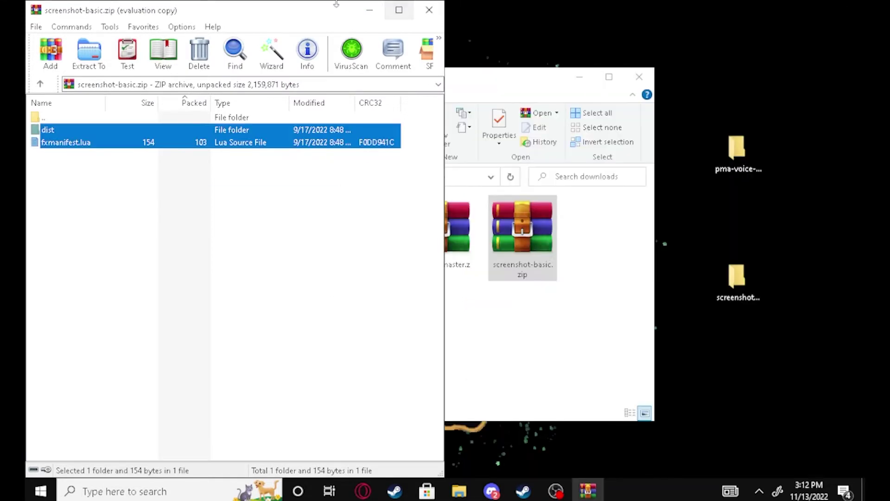
pyautogui.click(429, 10)
pyautogui.rightClick(531, 200)
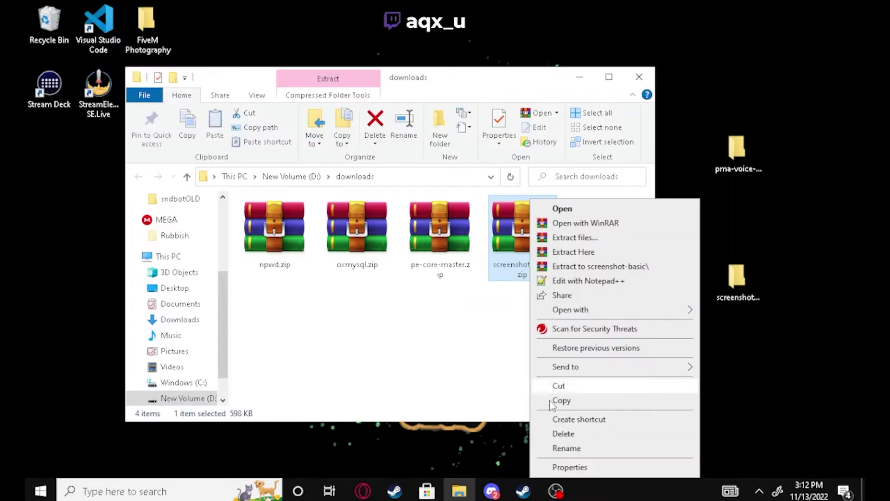
pyautogui.click(563, 433)
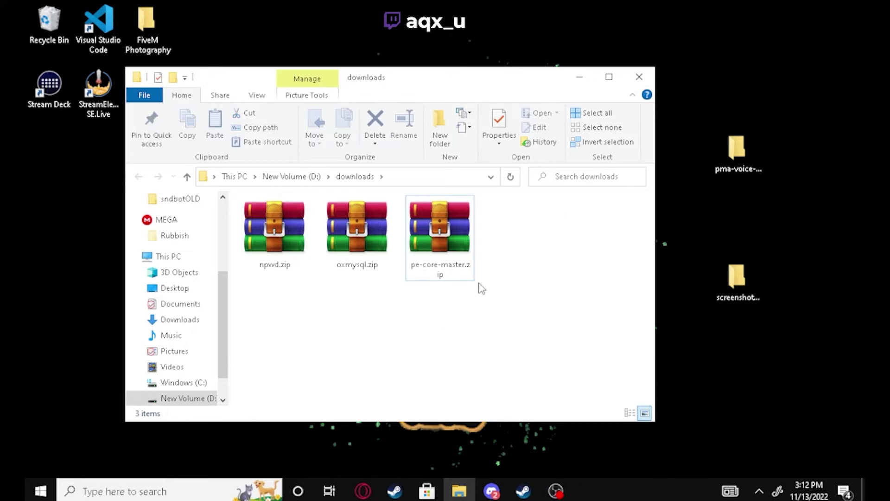
# Extract the npwd folder from npwd.zip onto the desktop
pyautogui.doubleClick(275, 230)
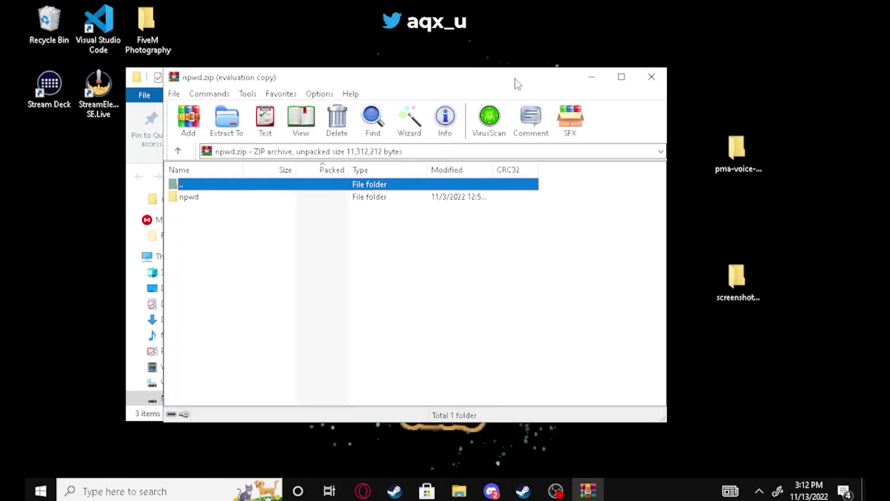
pyautogui.doubleClick(194, 197)
pyautogui.doubleClick(198, 186)
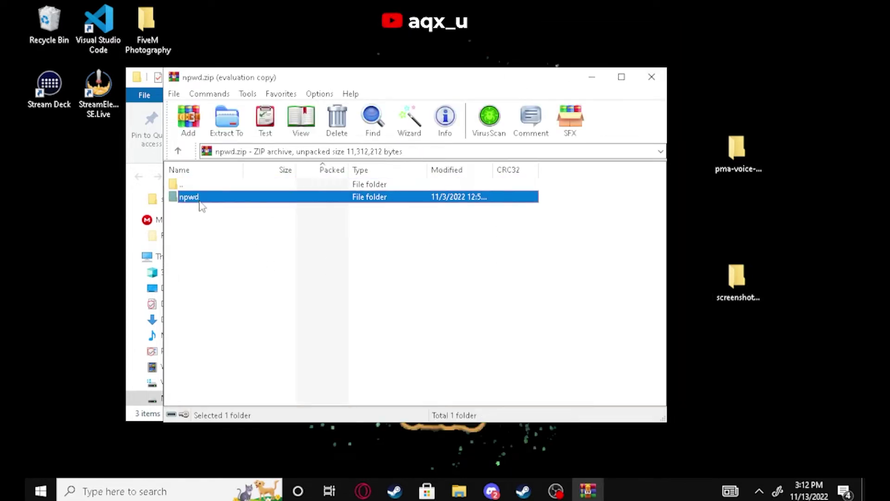
pyautogui.moveTo(286, 44); pyautogui.dragTo(286, 44)
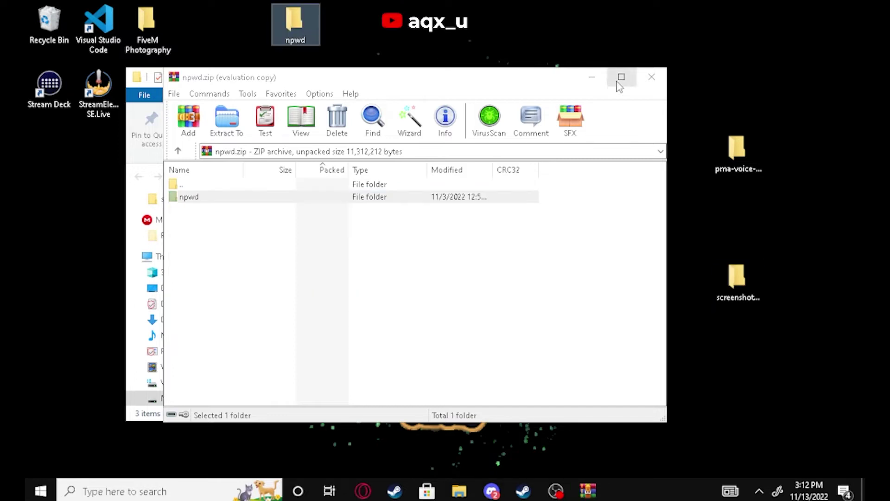
pyautogui.click(652, 77)
# Extract the oxmysql folder from oxmysql.zip onto the desktop
pyautogui.doubleClick(357, 218)
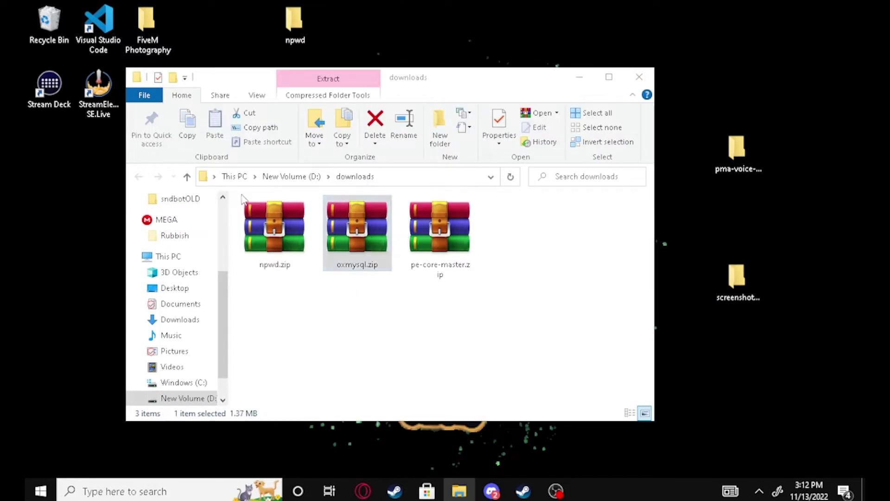
pyautogui.doubleClick(204, 197)
pyautogui.doubleClick(202, 185)
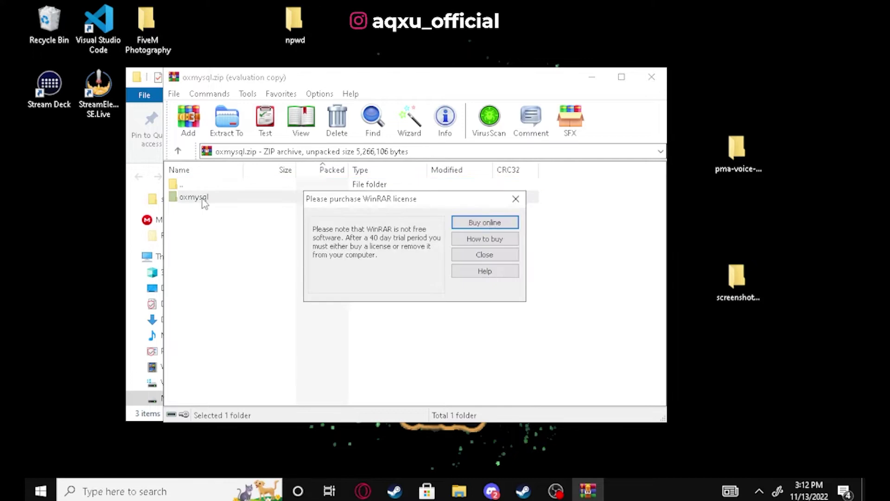
pyautogui.click(460, 259)
pyautogui.moveTo(379, 70); pyautogui.dragTo(575, 52)
pyautogui.click(652, 77)
# Extract pe-core-master onto the desktop, replacing same-named files
pyautogui.click(452, 216)
pyautogui.doubleClick(453, 216)
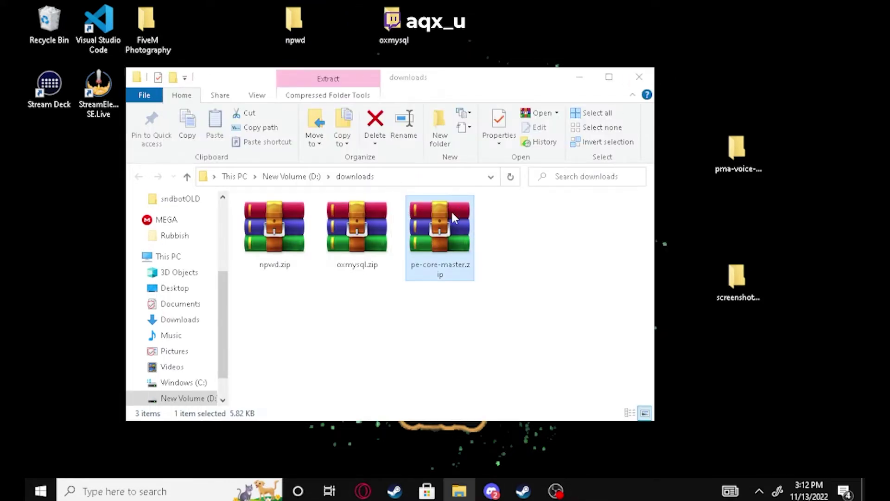
pyautogui.doubleClick(214, 202)
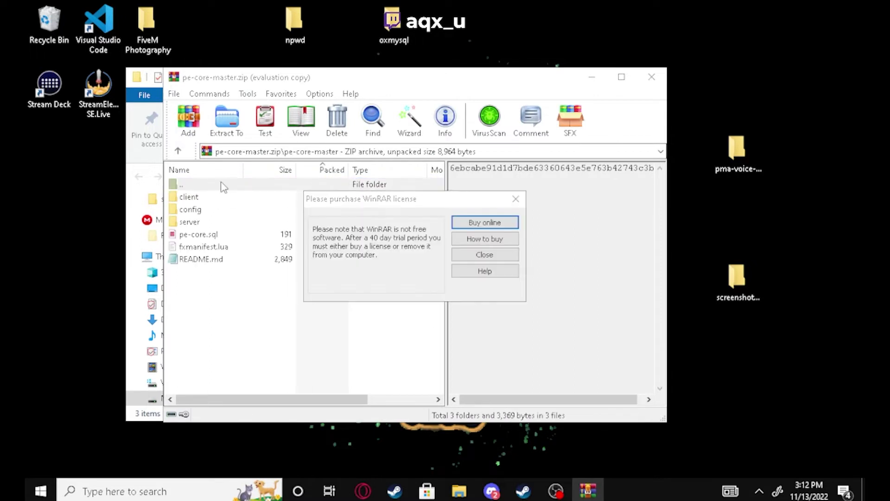
pyautogui.click(462, 254)
pyautogui.doubleClick(208, 188)
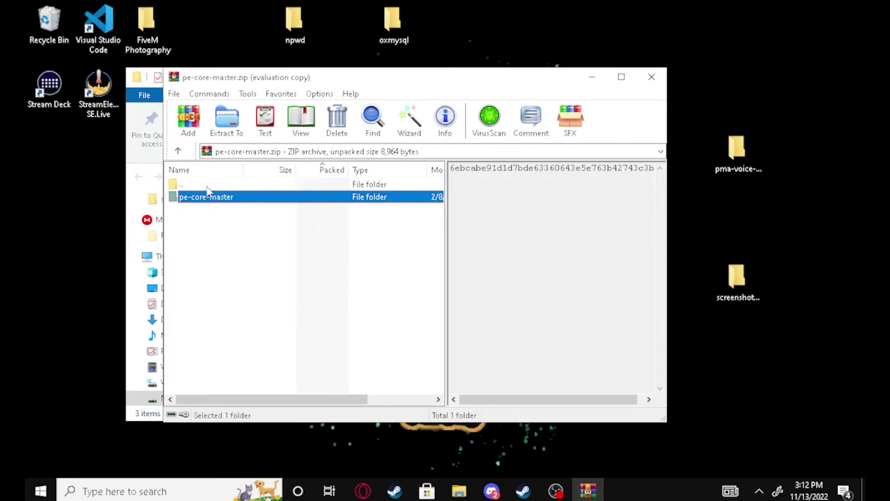
pyautogui.moveTo(442, 137); pyautogui.dragTo(528, 37)
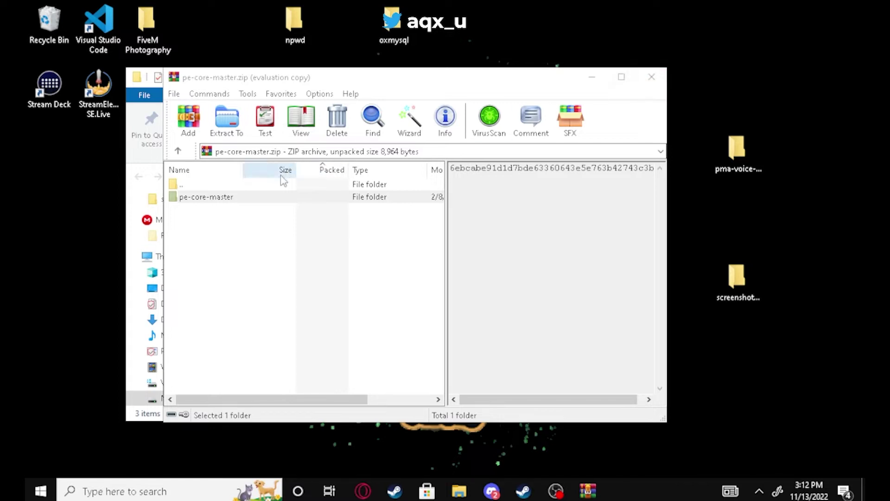
pyautogui.moveTo(231, 201); pyautogui.dragTo(526, 32)
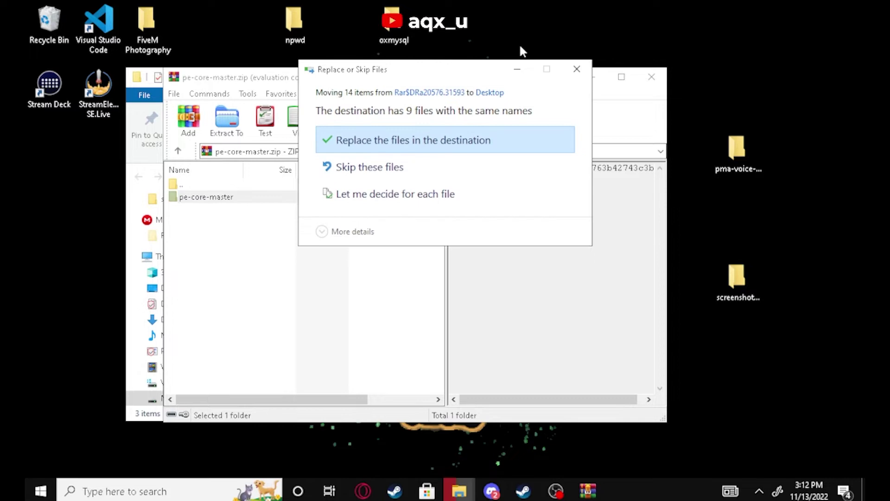
pyautogui.click(403, 169)
pyautogui.click(651, 79)
# Extract pe-core-master from pe-core-master.zip onto the desktop, replacing the existing copy
pyautogui.click(600, 78)
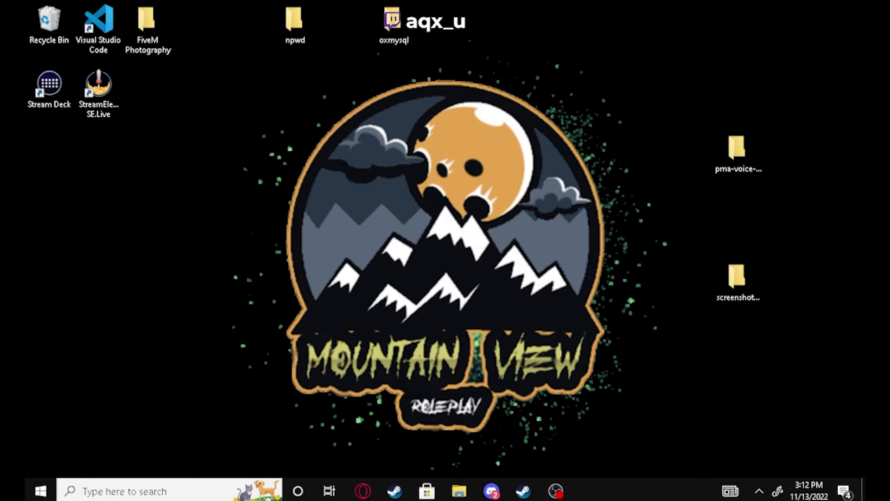
pyautogui.hotkey('alt', 'Tab')
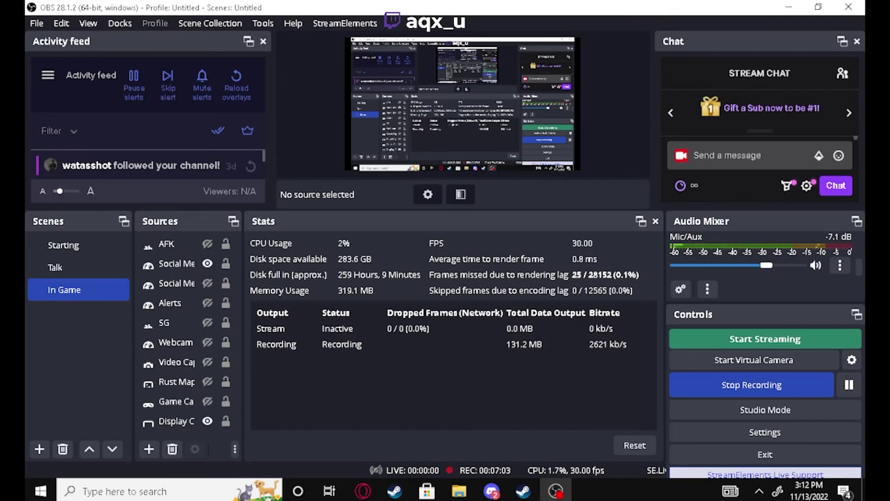
pyautogui.press('super+d')
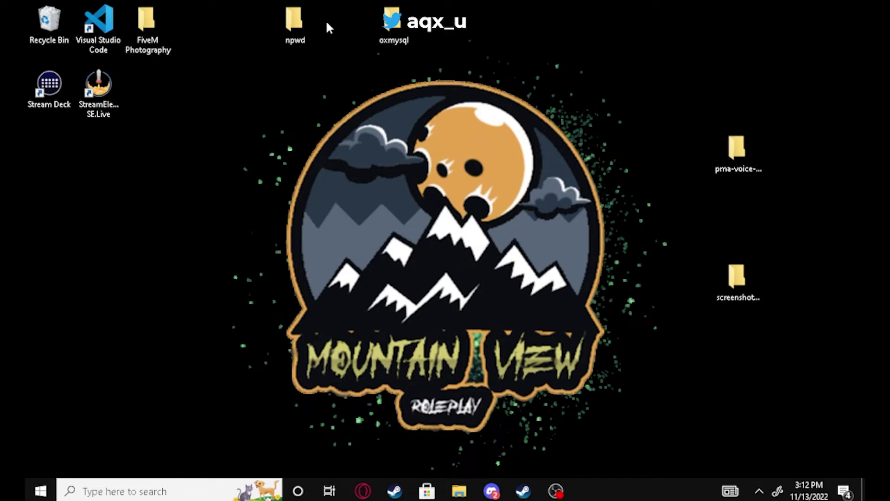
pyautogui.click(459, 491)
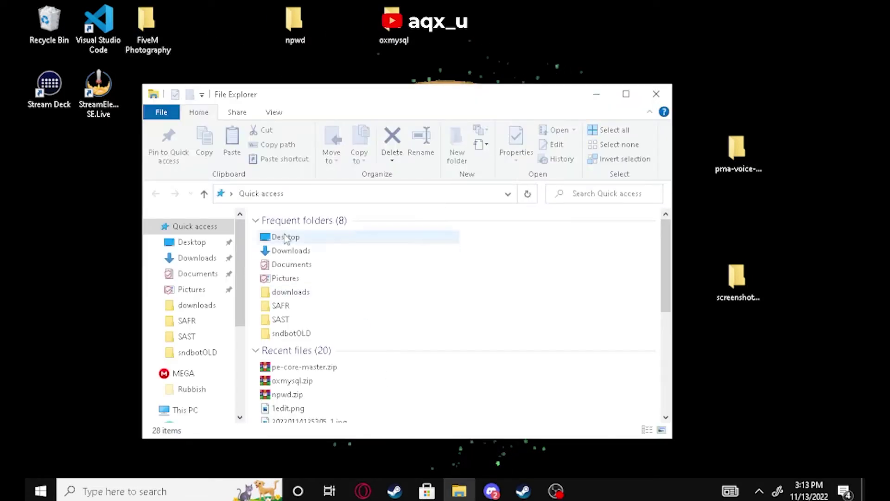
pyautogui.click(197, 305)
pyautogui.doubleClick(465, 261)
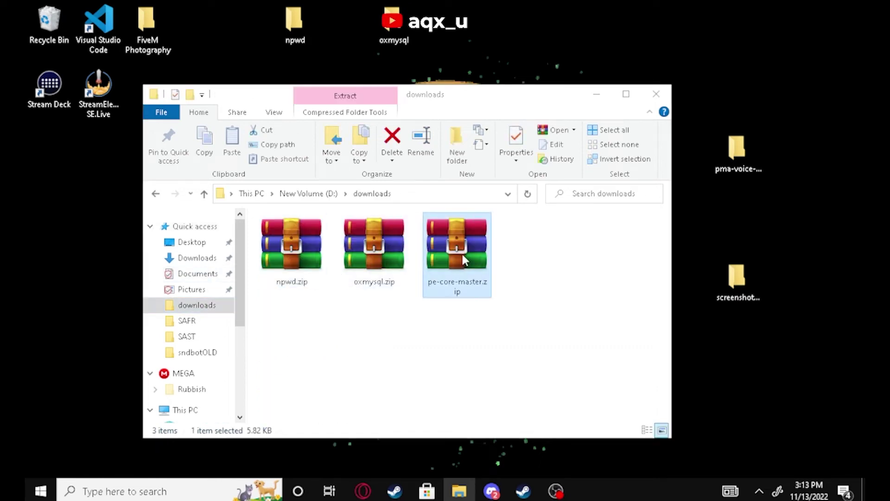
pyautogui.click(696, 35)
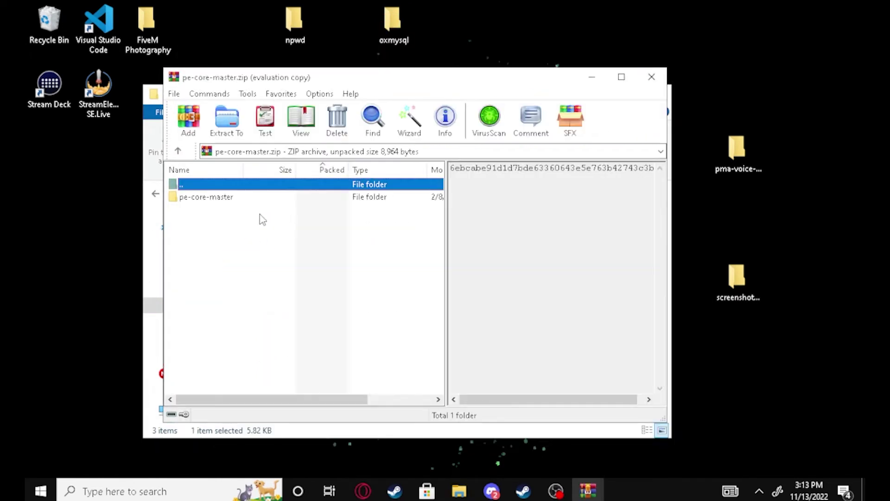
pyautogui.moveTo(216, 199); pyautogui.dragTo(322, 220)
pyautogui.moveTo(682, 334); pyautogui.dragTo(707, 372)
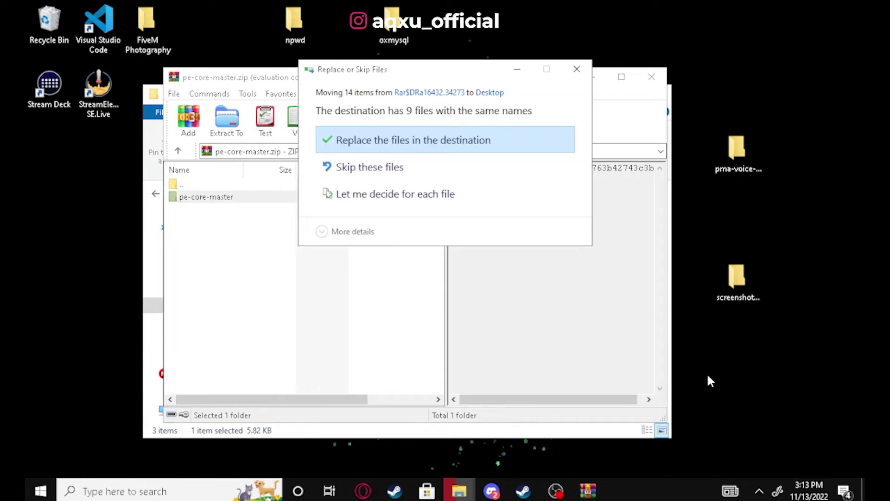
pyautogui.click(404, 141)
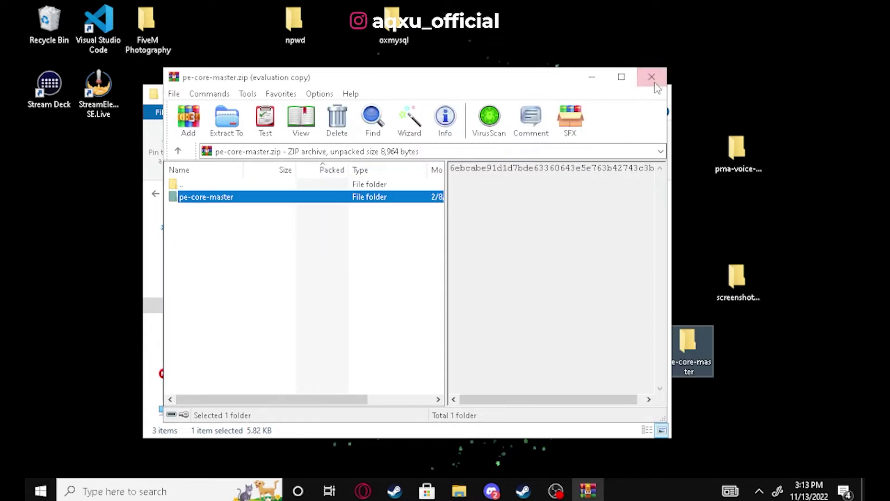
# Close WinRAR and Explorer, then rename the desktop pe-core-master folder to pe-core
pyautogui.click(651, 77)
pyautogui.click(655, 92)
pyautogui.rightClick(686, 344)
pyautogui.press('Escape')
pyautogui.rightClick(687, 345)
pyautogui.click(697, 307)
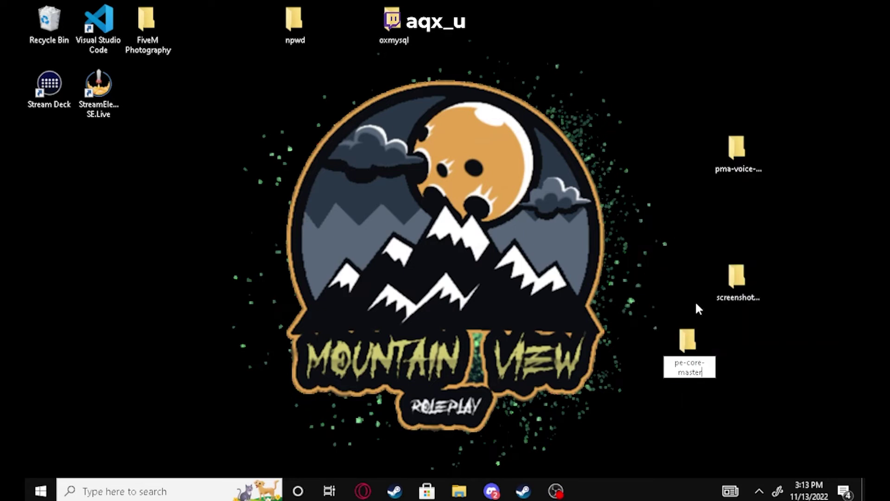
pyautogui.press('BackSpace')
pyautogui.press('BackSpace')
pyautogui.press('BackSpace')
pyautogui.press('BackSpace')
pyautogui.press('BackSpace')
pyautogui.press('Return')
pyautogui.click(655, 262)
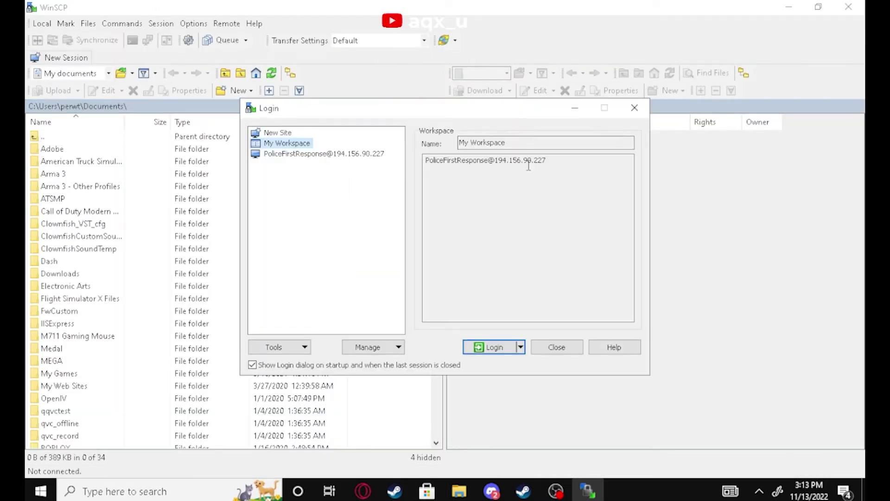
# Connect in WinSCP and open the remote gta5-fivem > server-data > resources folder
pyautogui.click(557, 347)
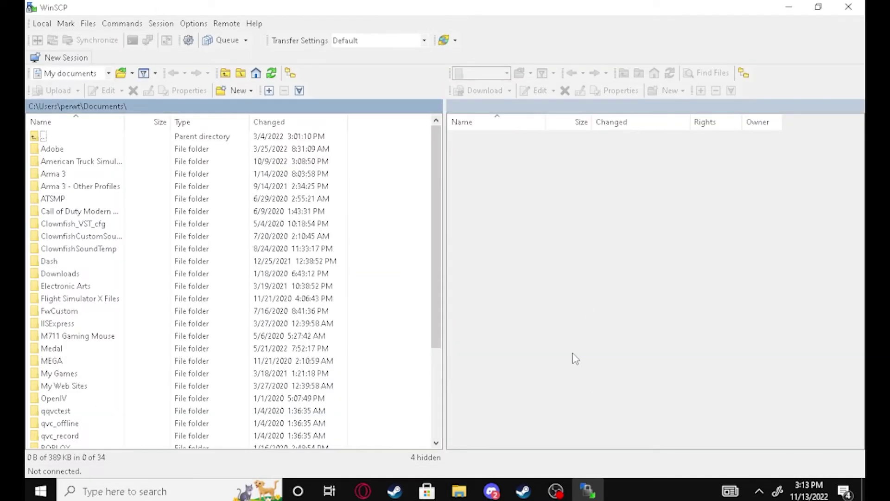
pyautogui.moveTo(362, 491)
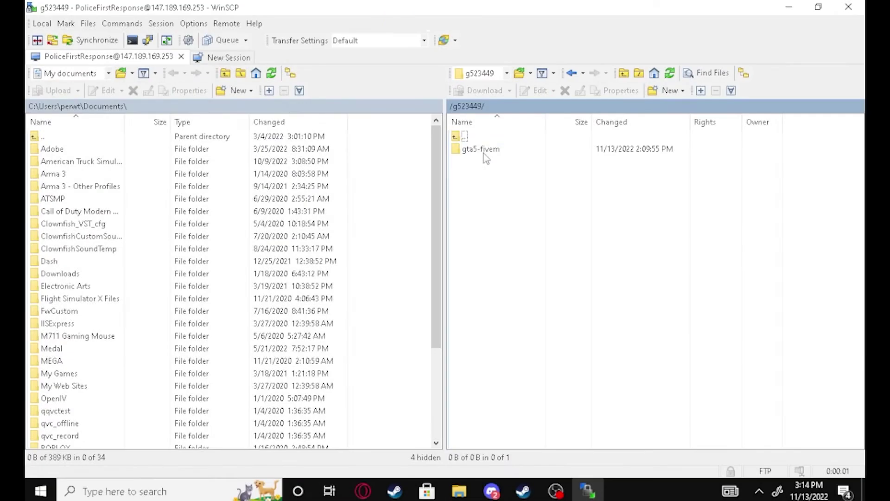
pyautogui.click(483, 149)
pyautogui.doubleClick(483, 148)
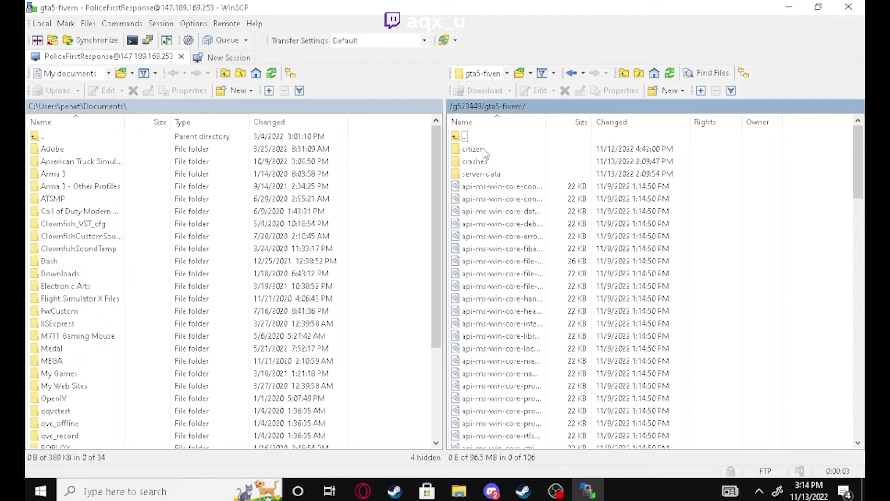
pyautogui.doubleClick(484, 176)
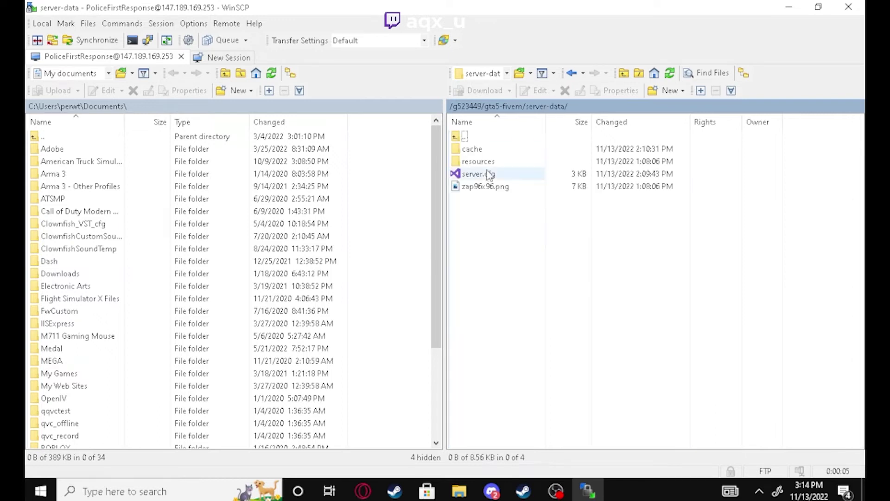
pyautogui.doubleClick(482, 162)
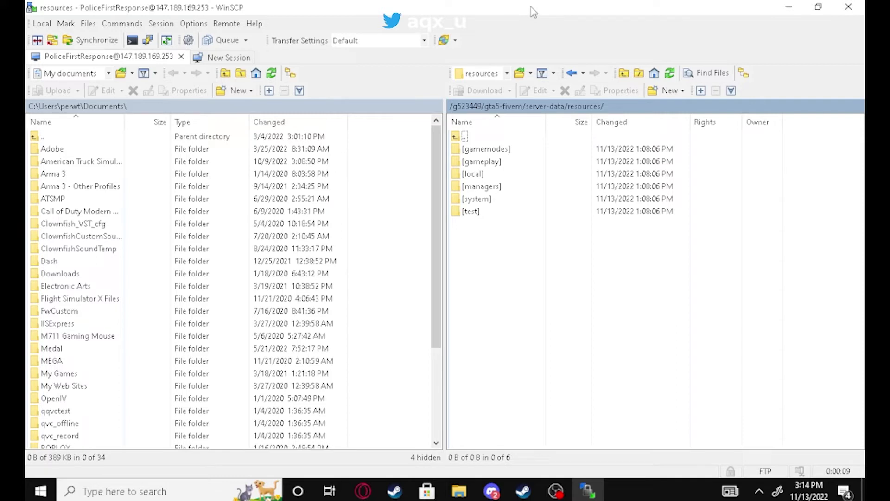
# Narrow the WinSCP window to reveal the desktop and open the pma-voice-6.6.2 folder
pyautogui.moveTo(530, 7); pyautogui.dragTo(26, 104)
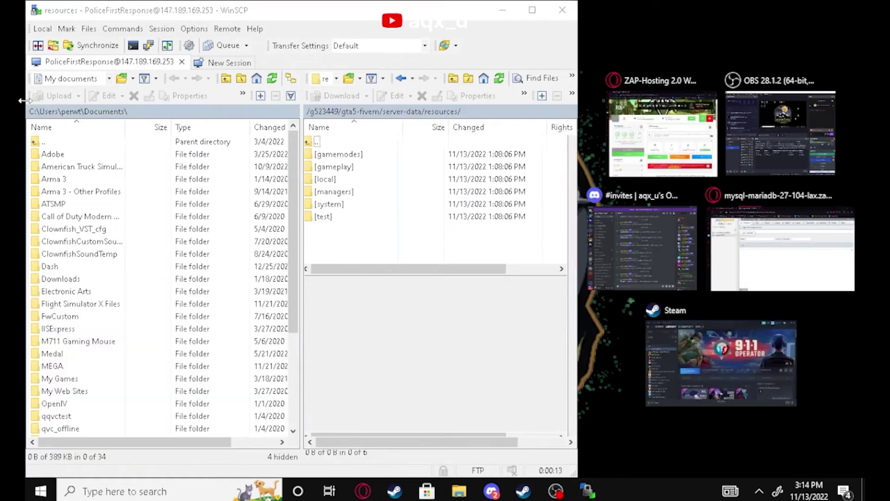
pyautogui.click(582, 141)
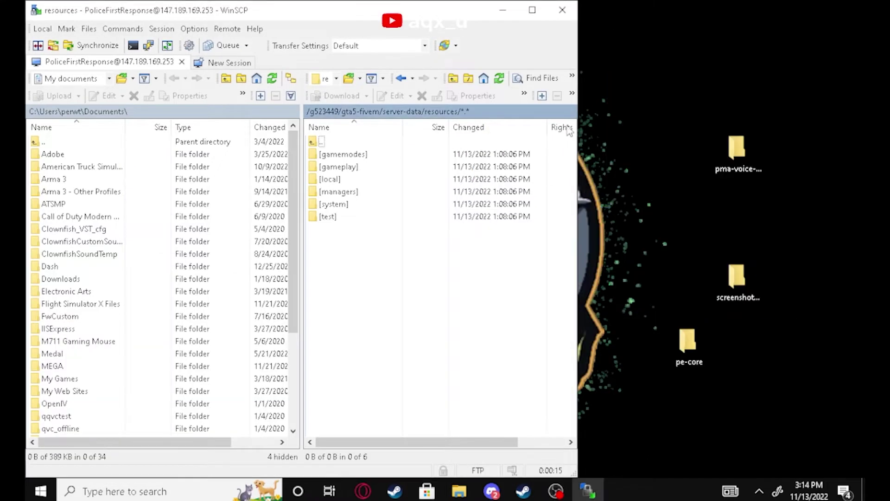
pyautogui.moveTo(577, 171); pyautogui.dragTo(437, 184)
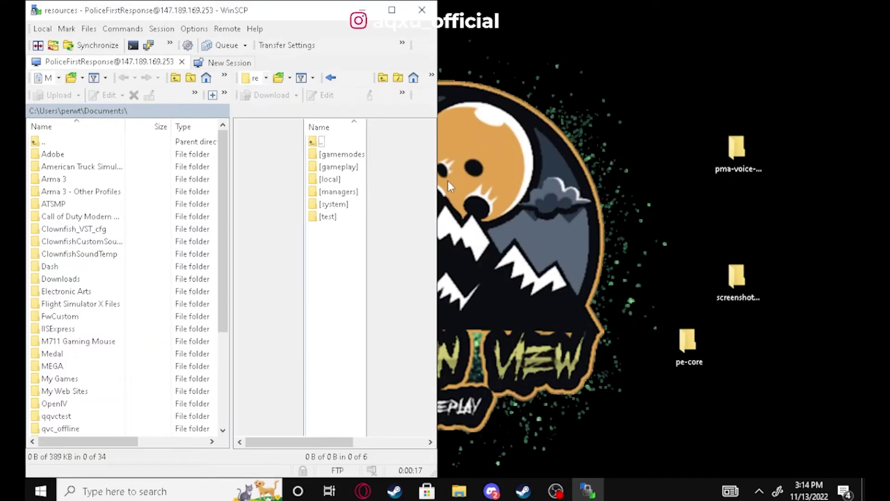
pyautogui.click(576, 246)
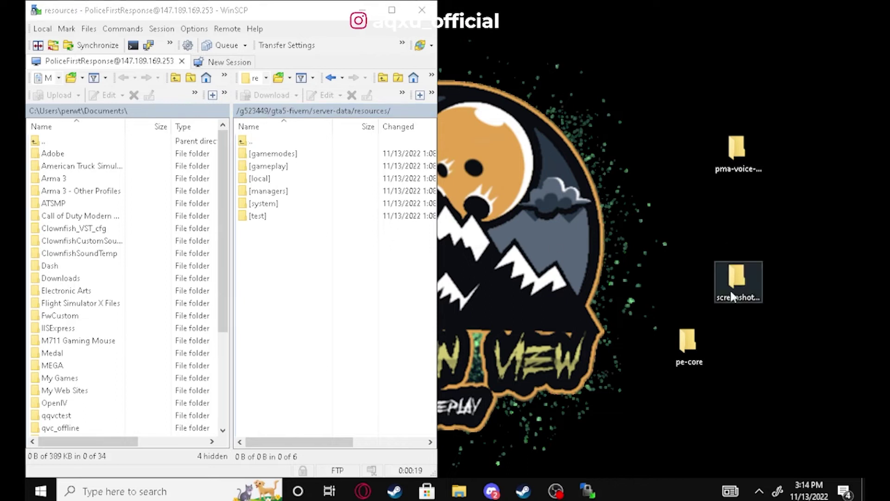
pyautogui.doubleClick(736, 157)
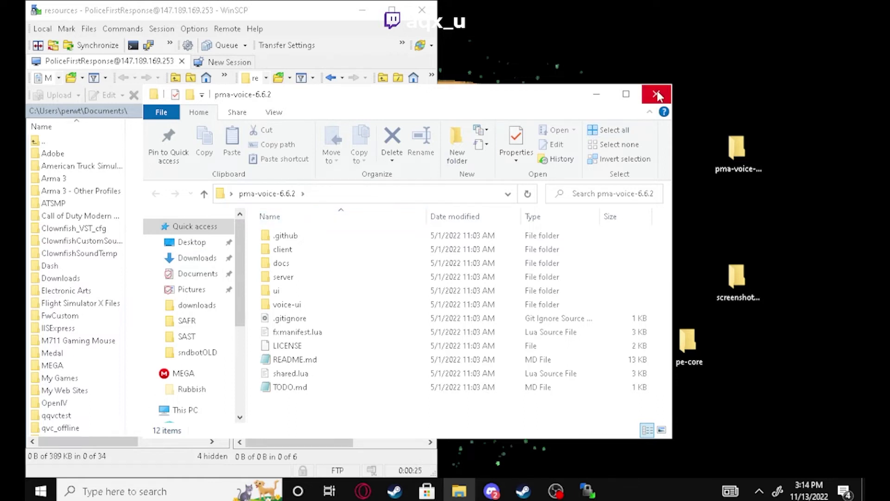
# Read through the pma-voice README.md, then close it and the pma-voice-6.6.2 folder window
pyautogui.doubleClick(330, 359)
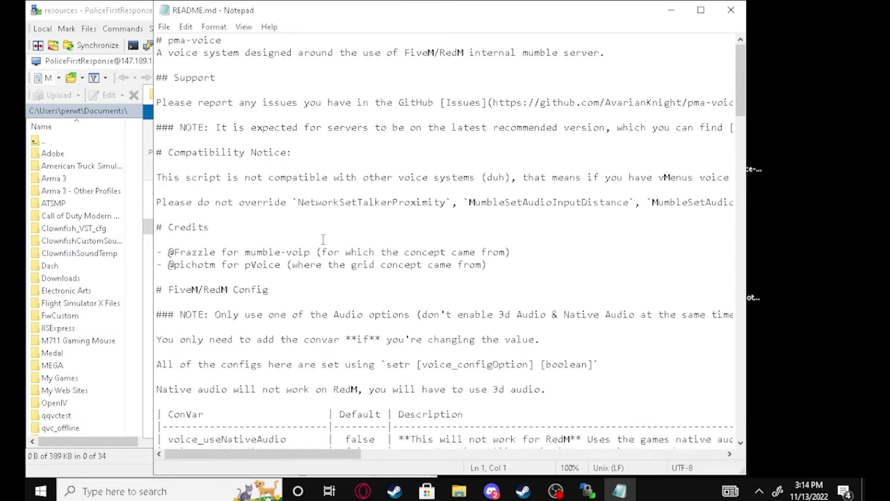
pyautogui.scroll(-7, 216, 187)
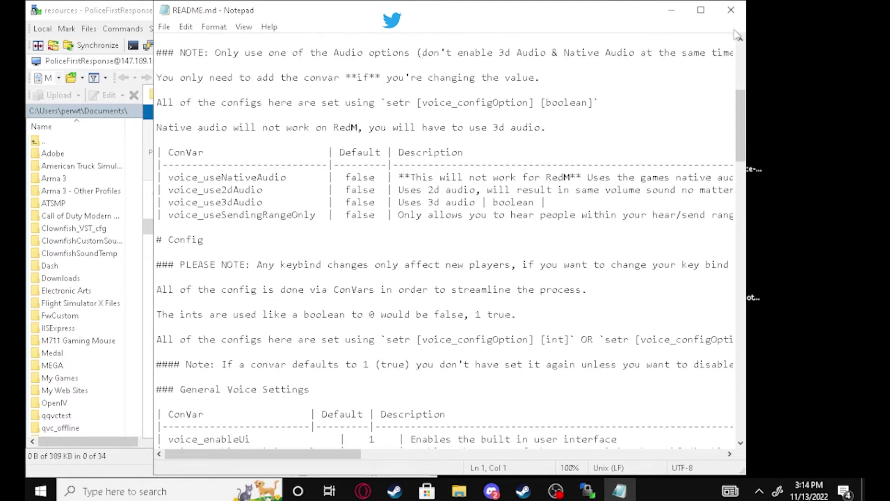
pyautogui.click(731, 10)
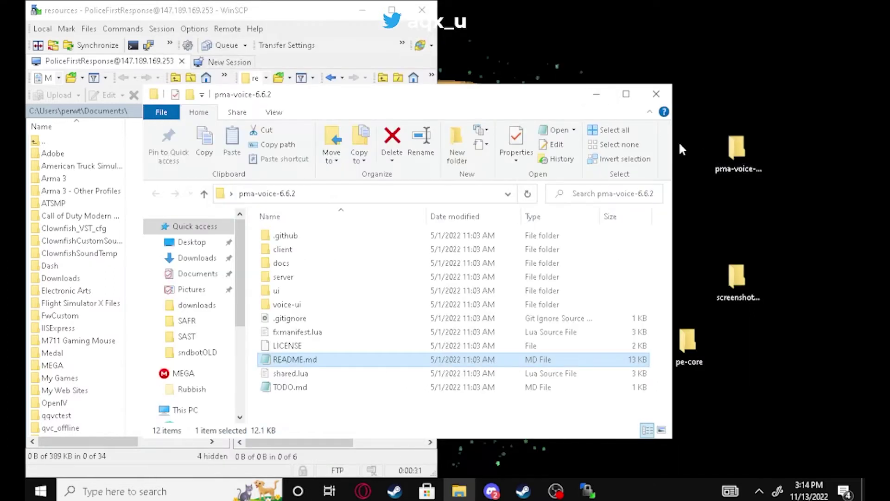
pyautogui.click(655, 96)
pyautogui.doubleClick(725, 156)
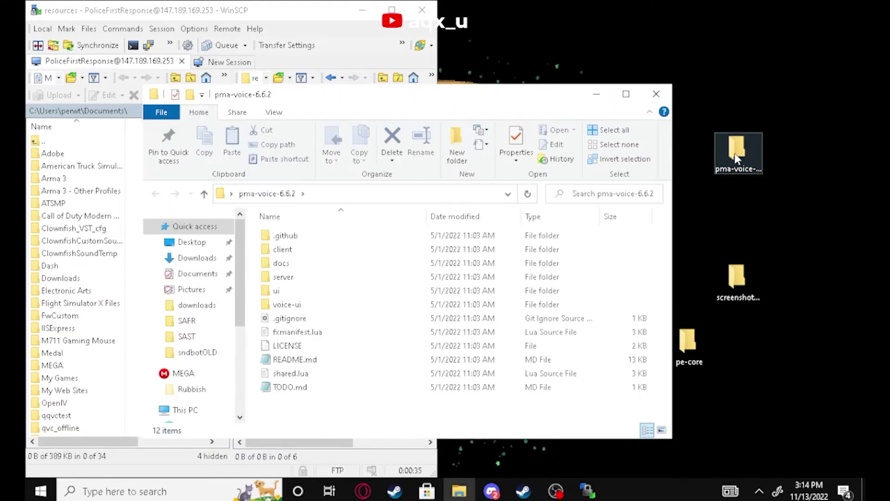
pyautogui.click(657, 95)
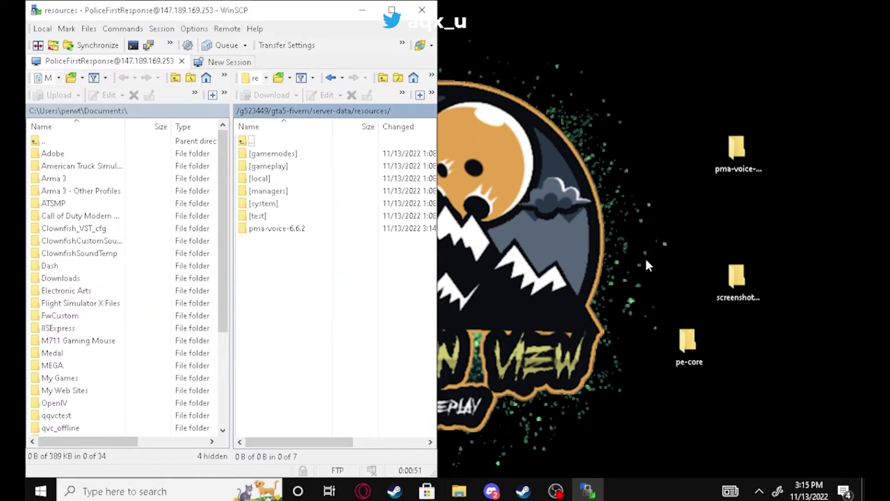
# Upload screenshot-basic to the server's resources and stack it under pma-voice on the desktop
pyautogui.click(737, 282)
pyautogui.moveTo(744, 276); pyautogui.dragTo(308, 280)
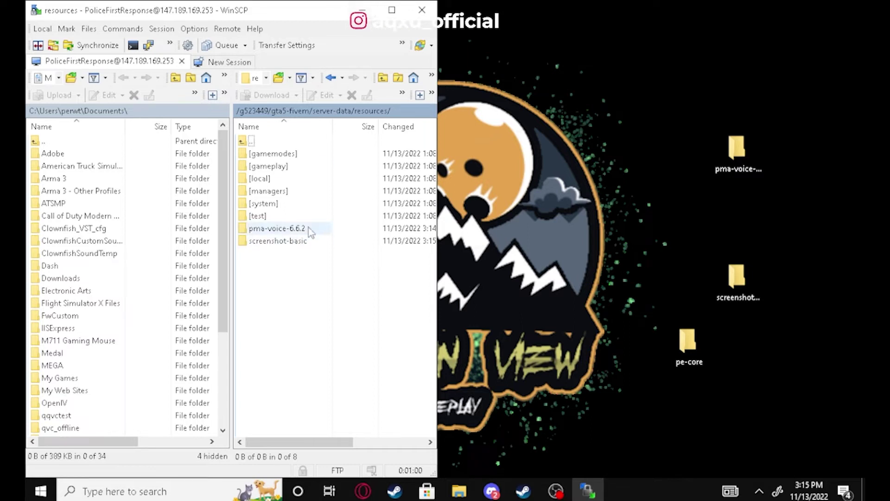
pyautogui.click(368, 12)
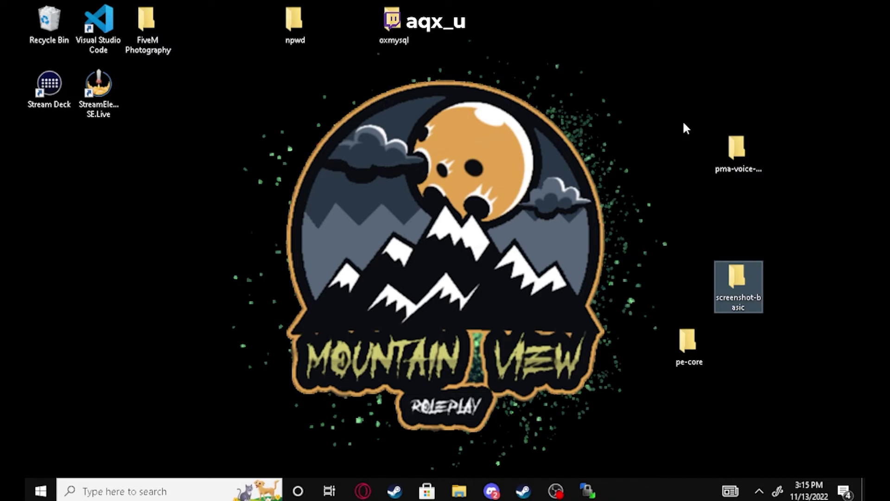
pyautogui.moveTo(791, 344); pyautogui.dragTo(807, 40)
pyautogui.click(739, 91)
pyautogui.moveTo(834, 153); pyautogui.dragTo(834, 88)
pyautogui.click(629, 215)
# Arrange pe-core beside oxmysql on the desktop, check oxmysql's contents, then upload oxmysql
pyautogui.moveTo(689, 341); pyautogui.dragTo(538, 22)
pyautogui.moveTo(401, 13); pyautogui.dragTo(501, 75)
pyautogui.moveTo(540, 23); pyautogui.dragTo(539, 83)
pyautogui.doubleClick(490, 83)
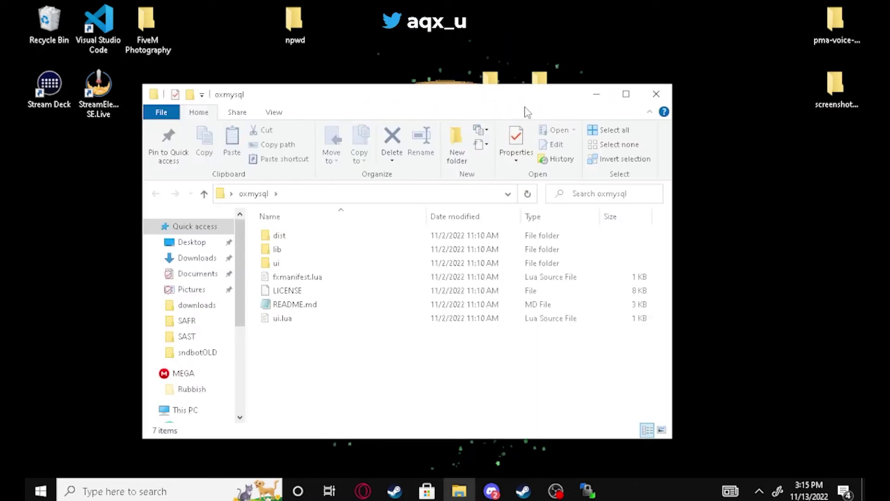
pyautogui.click(659, 96)
pyautogui.hotkey('alt', 'Tab')
pyautogui.moveTo(491, 83); pyautogui.dragTo(333, 323)
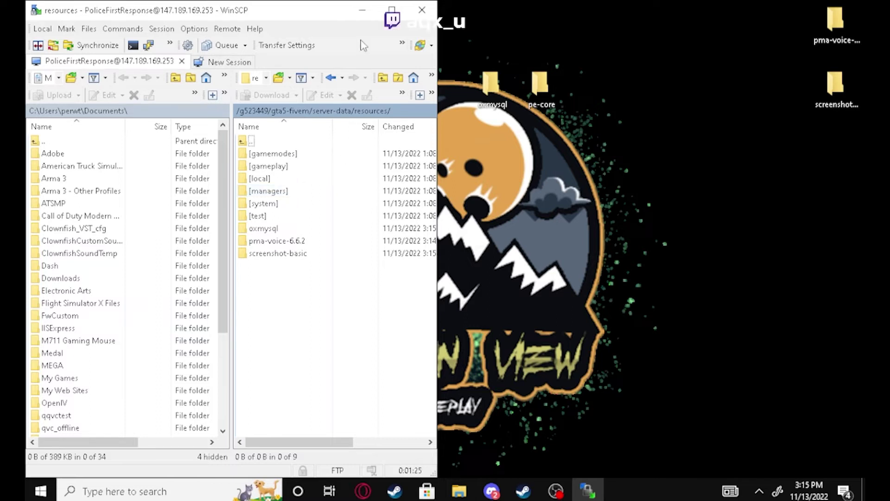
# Move pe-core.sql to the desktop and upload the pe-core folder to the server's resources
pyautogui.doubleClick(538, 85)
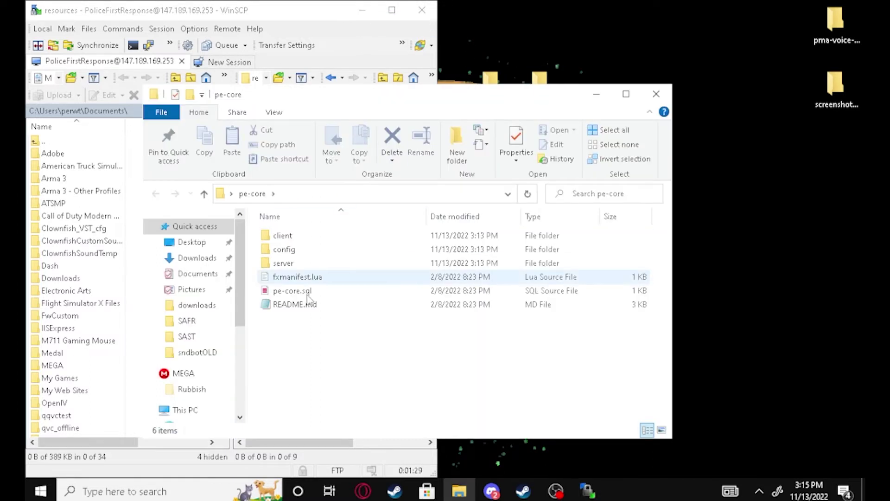
pyautogui.moveTo(304, 294); pyautogui.dragTo(703, 185)
pyautogui.click(658, 94)
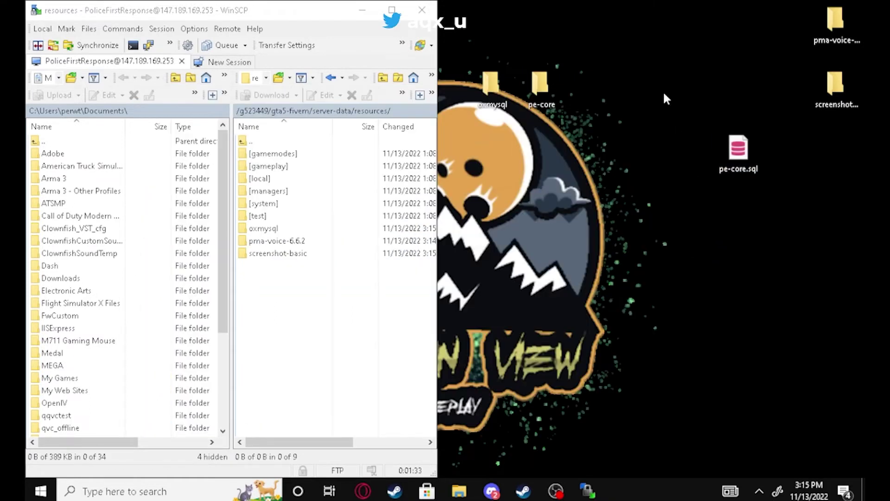
pyautogui.moveTo(565, 99); pyautogui.dragTo(308, 327)
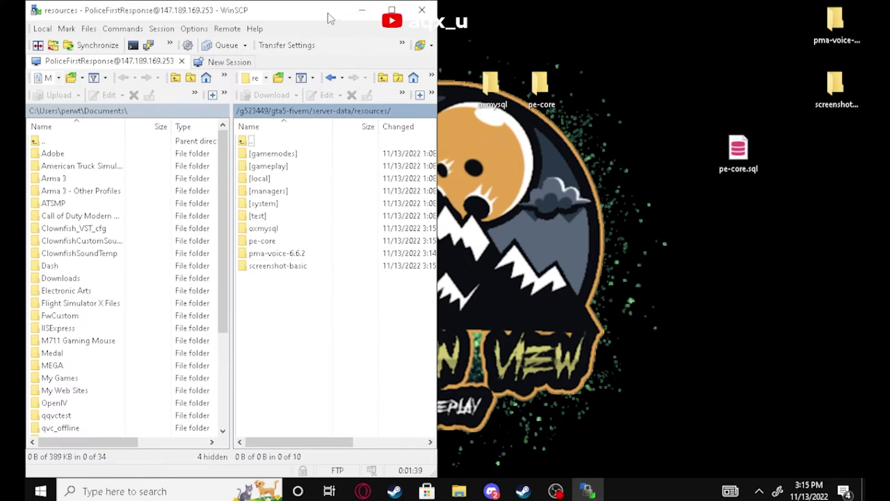
# Copy import.sql from the npwd folder onto the desktop
pyautogui.click(362, 10)
pyautogui.moveTo(292, 37); pyautogui.dragTo(586, 229)
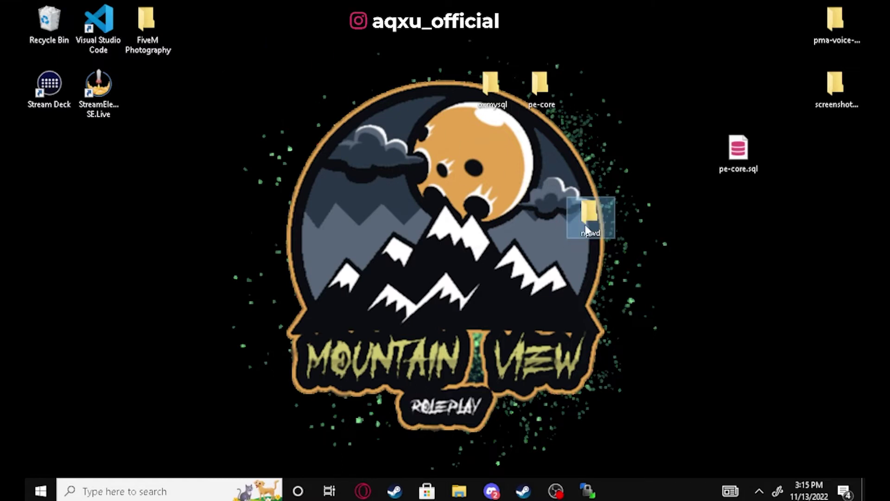
pyautogui.doubleClick(586, 227)
pyautogui.moveTo(297, 277); pyautogui.dragTo(715, 254)
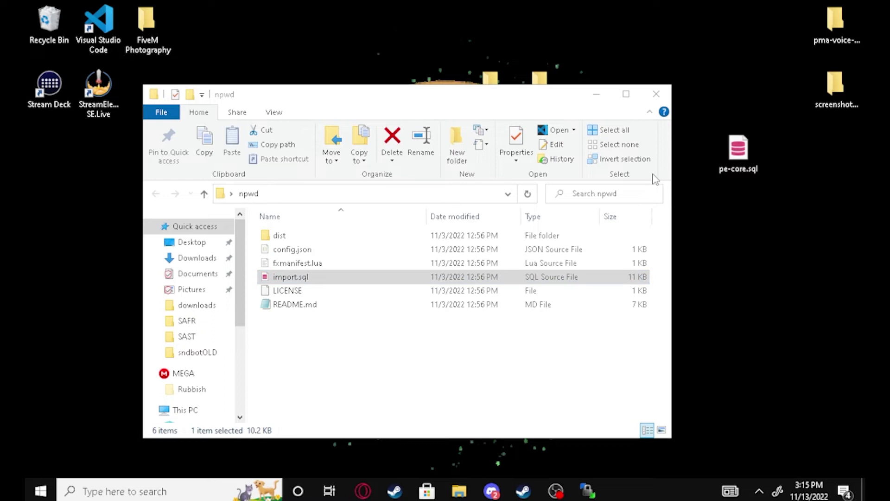
pyautogui.click(655, 96)
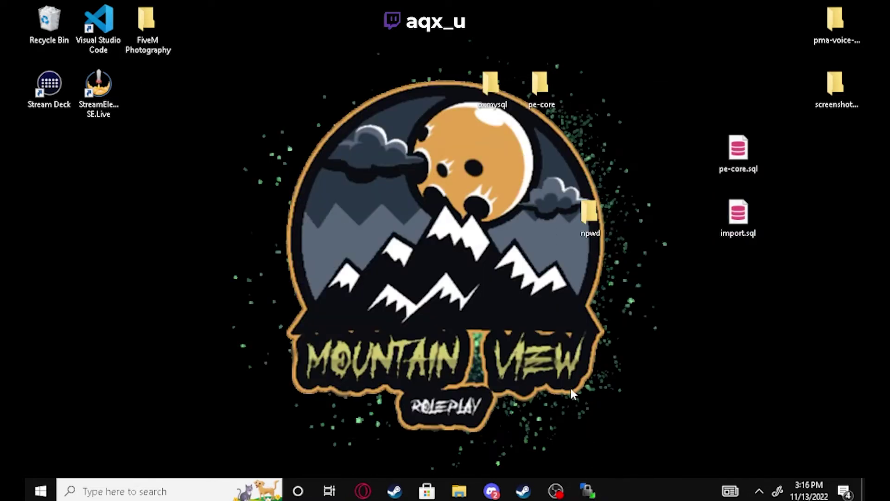
# Import import.sql and pe-core.sql into the database through phpMyAdmin's Import page
pyautogui.moveTo(366, 495)
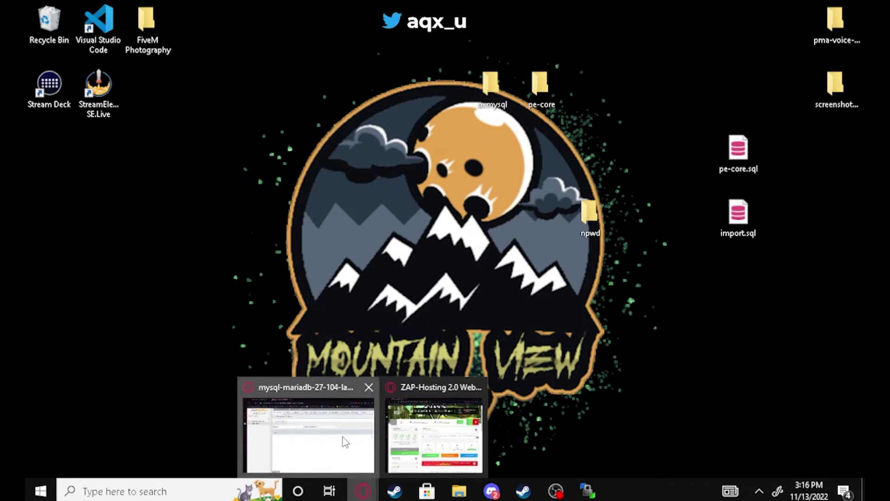
pyautogui.click(347, 440)
pyautogui.click(537, 93)
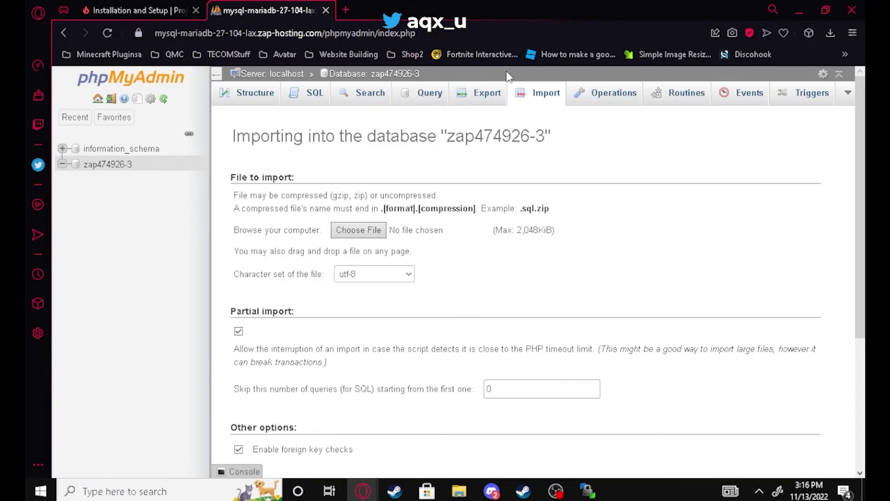
pyautogui.moveTo(491, 20); pyautogui.dragTo(24, 160)
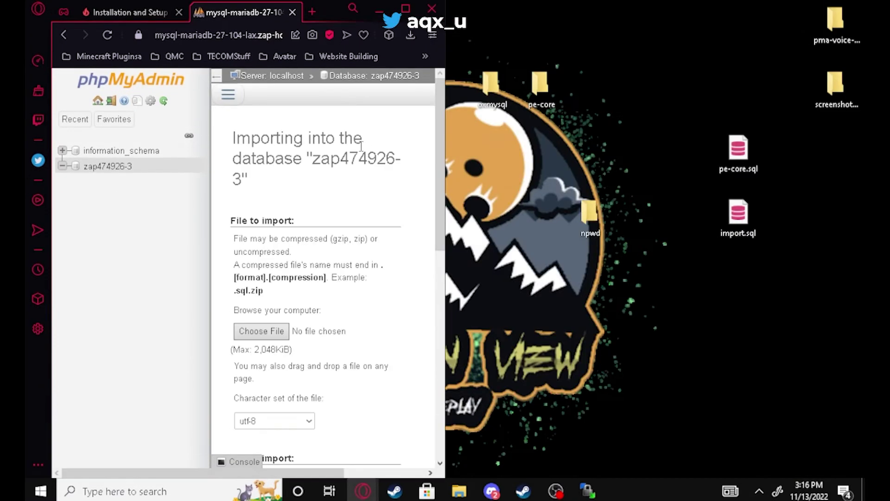
pyautogui.moveTo(733, 215); pyautogui.dragTo(332, 199)
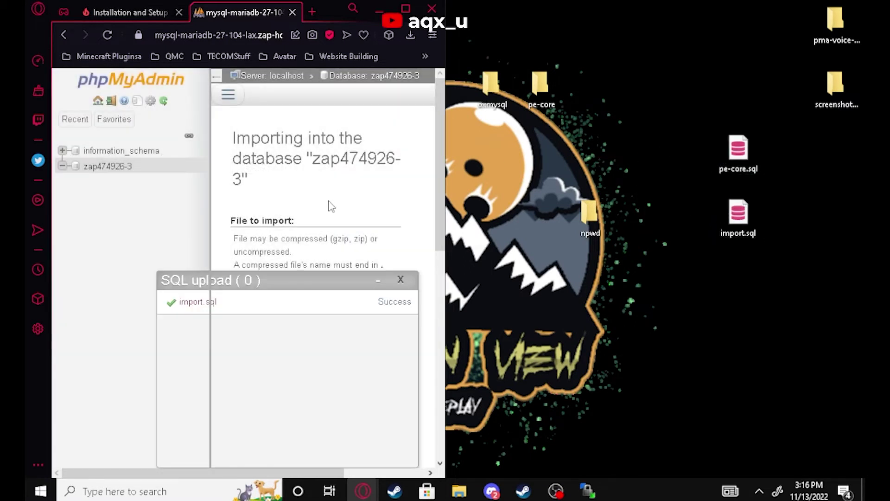
pyautogui.moveTo(738, 154); pyautogui.dragTo(734, 159)
pyautogui.moveTo(331, 225); pyautogui.dragTo(326, 220)
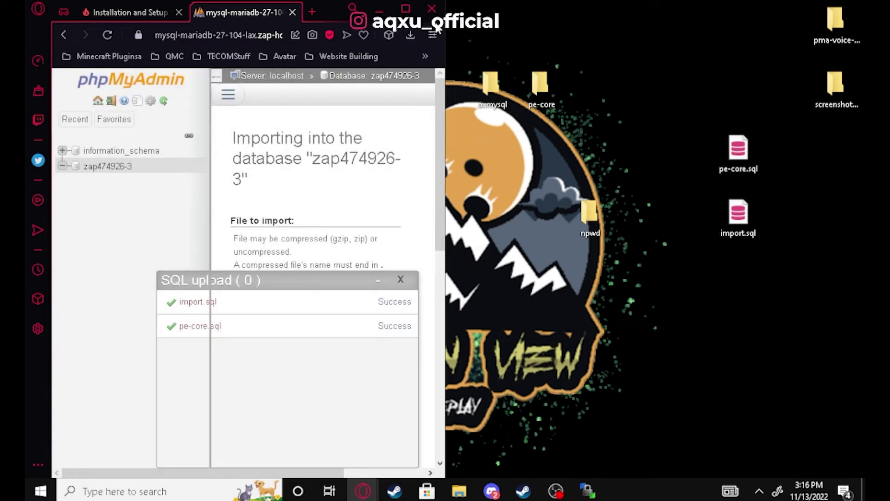
# Delete both SQL files from the desktop
pyautogui.moveTo(649, 168); pyautogui.dragTo(757, 219)
pyautogui.rightClick(747, 177)
pyautogui.click(692, 126)
pyautogui.moveTo(690, 131); pyautogui.dragTo(768, 243)
pyautogui.rightClick(740, 153)
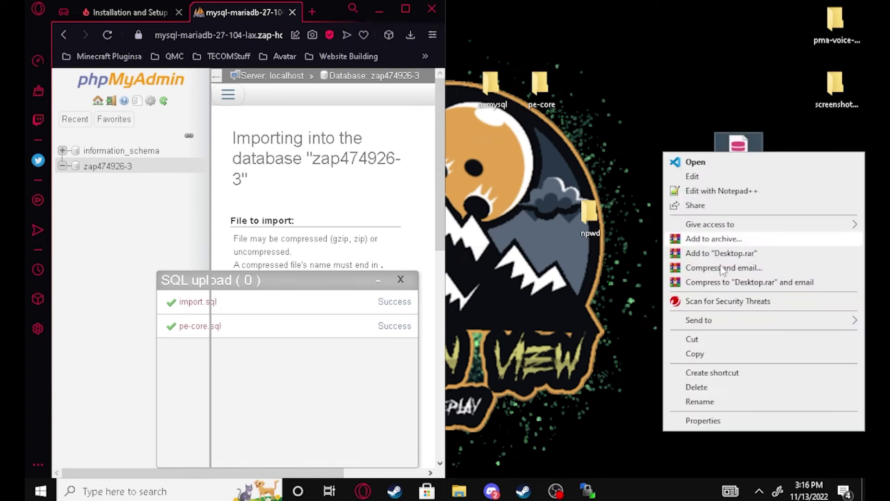
pyautogui.click(690, 387)
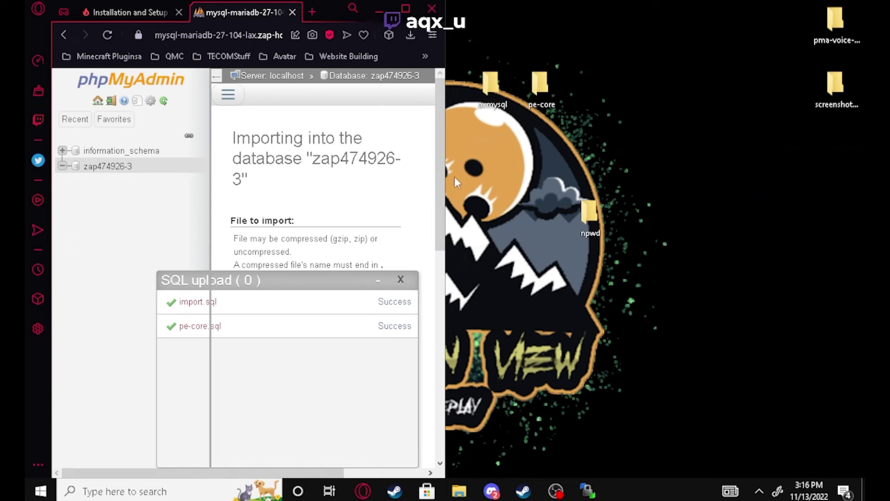
# Review the database's 18 tables in the Structure view
pyautogui.click(405, 8)
pyautogui.click(265, 96)
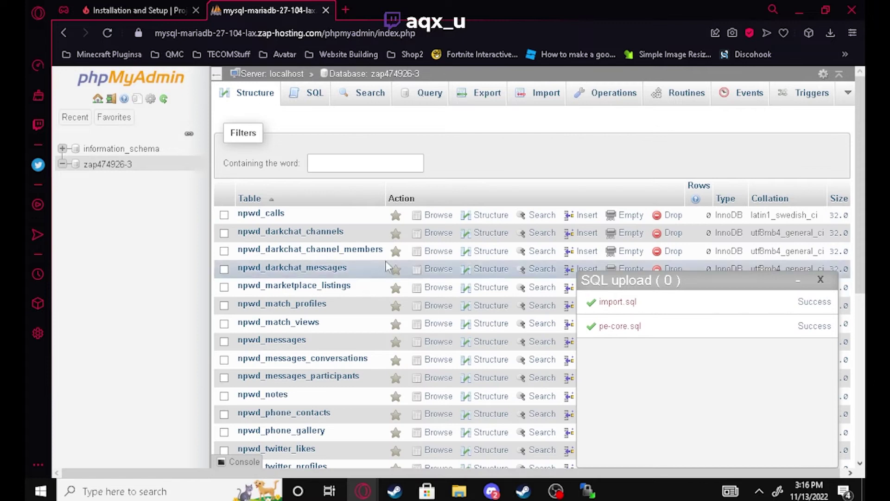
pyautogui.scroll(-3, 297, 259)
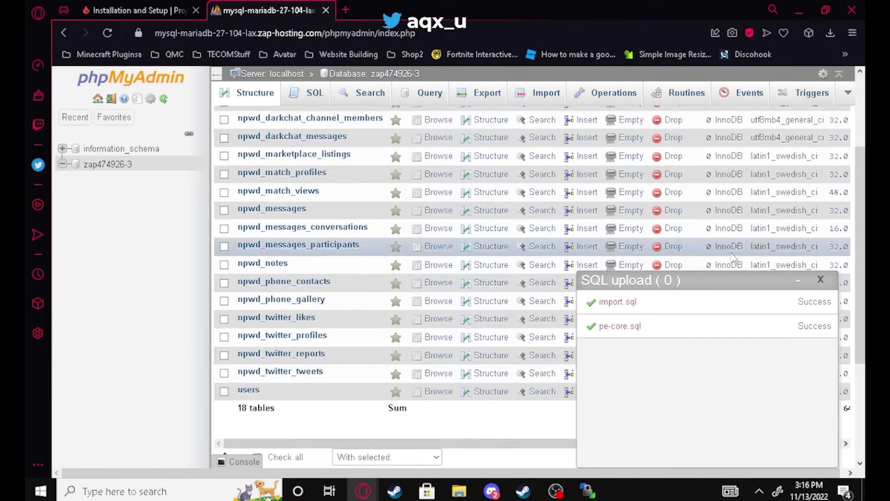
pyautogui.click(821, 279)
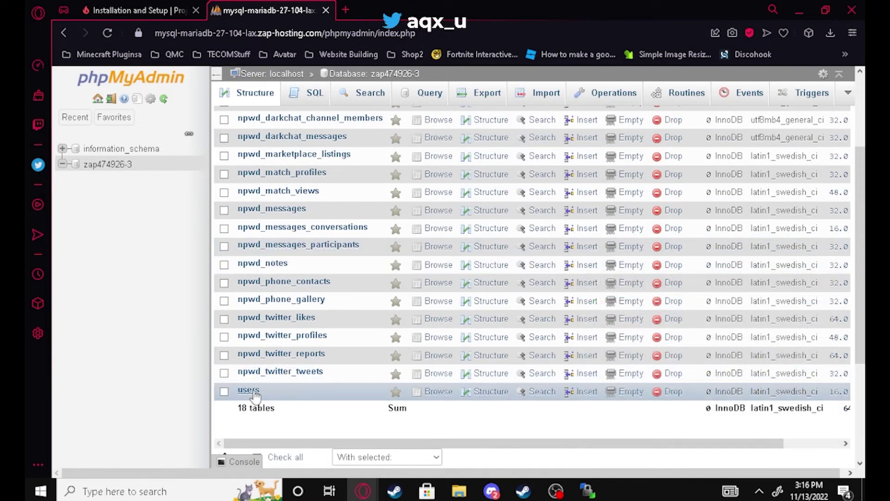
pyautogui.scroll(2, 256, 397)
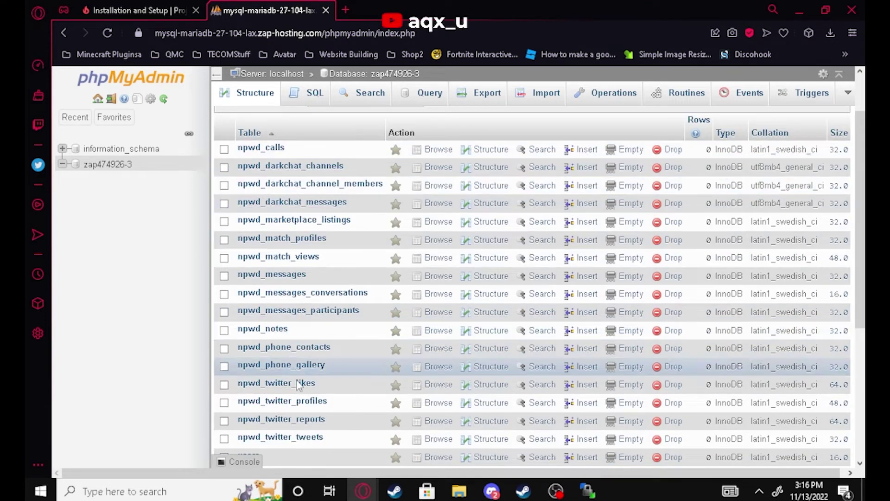
pyautogui.click(799, 9)
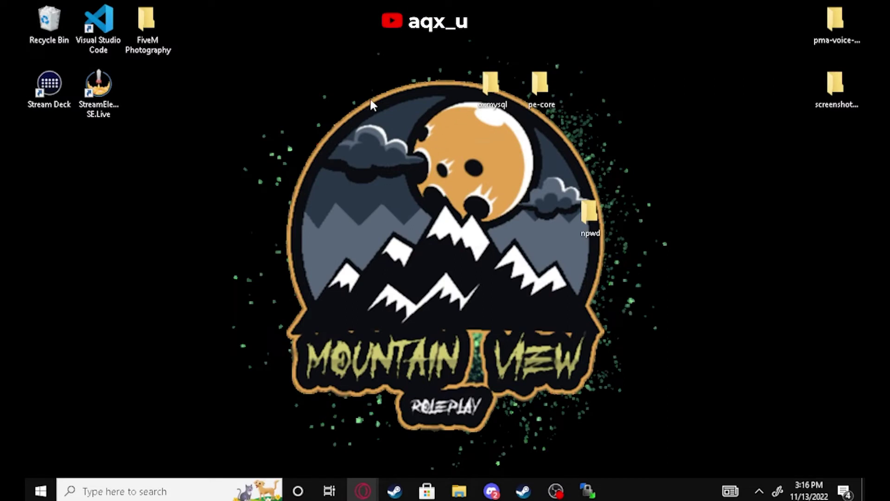
# Open npwd's config.json in Notepad++
pyautogui.doubleClick(587, 213)
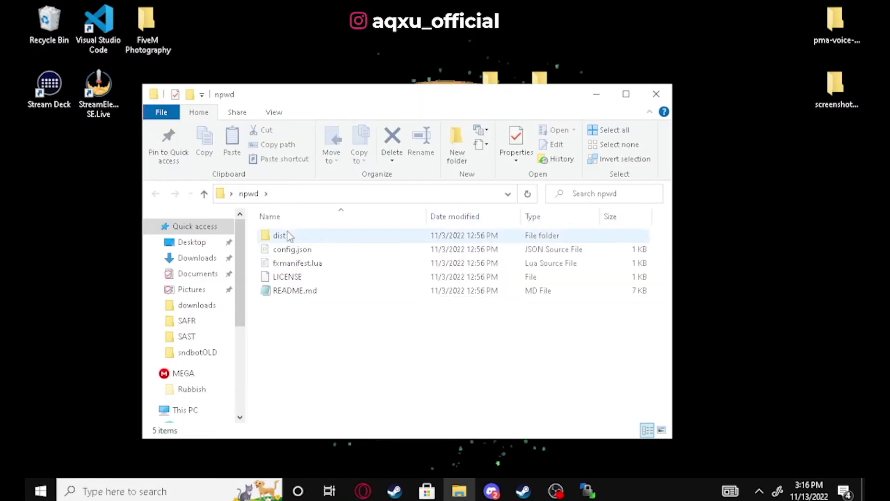
pyautogui.rightClick(297, 250)
pyautogui.click(352, 206)
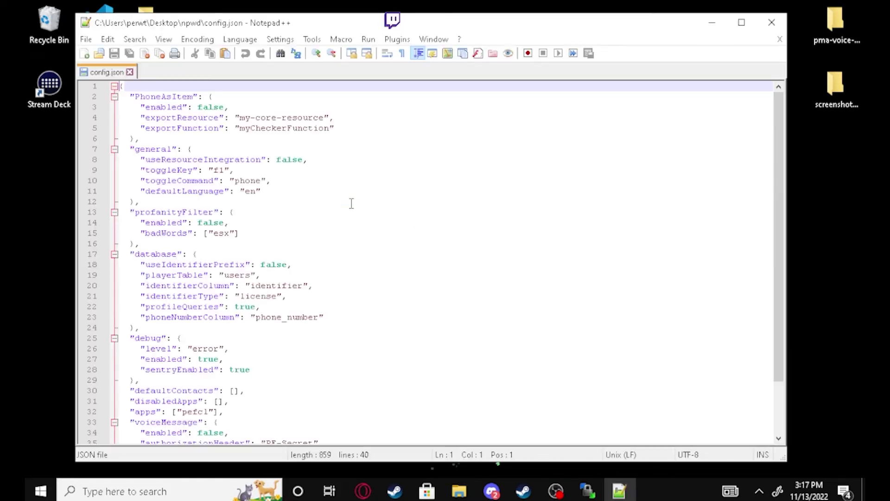
pyautogui.moveTo(438, 31); pyautogui.dragTo(462, 26)
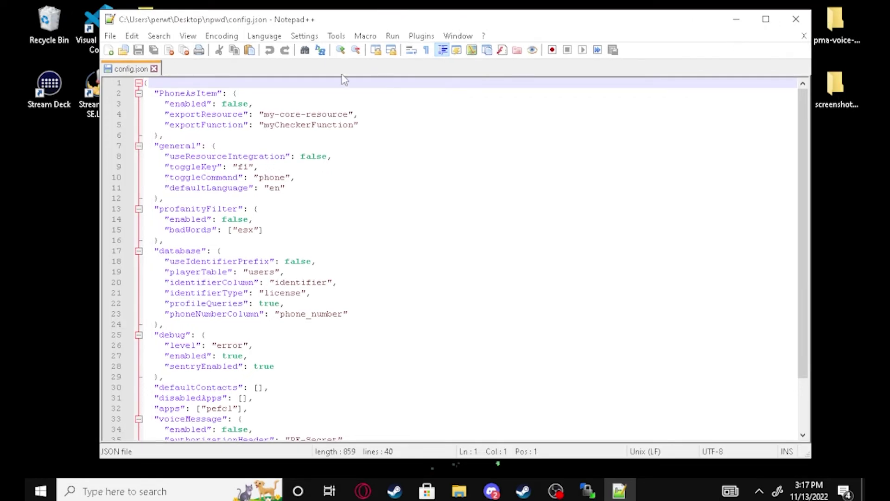
# Change useResourceIntegration and useIdentifierPrefix from false to true in config.json
pyautogui.doubleClick(313, 156)
pyautogui.write('true')
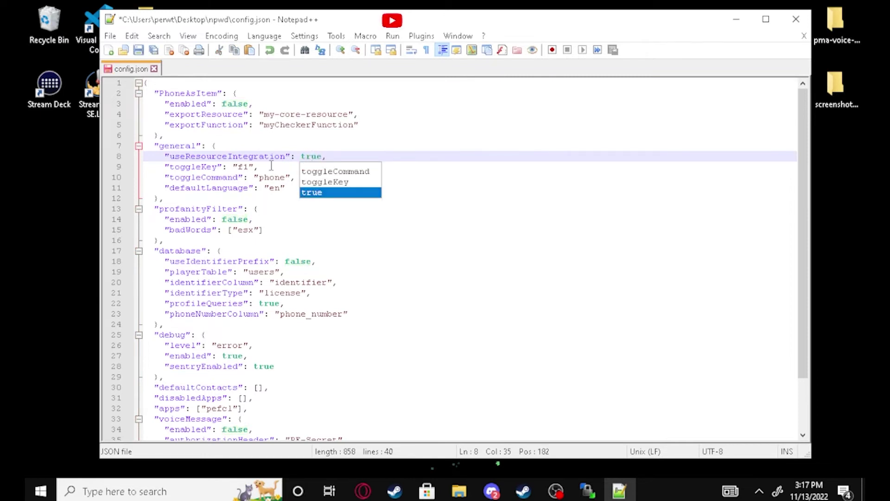
pyautogui.click(249, 166)
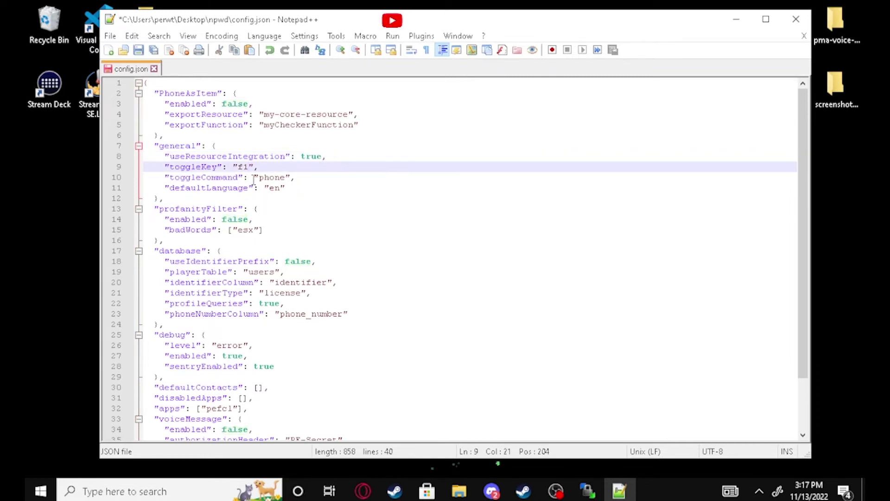
pyautogui.click(271, 177)
pyautogui.click(279, 187)
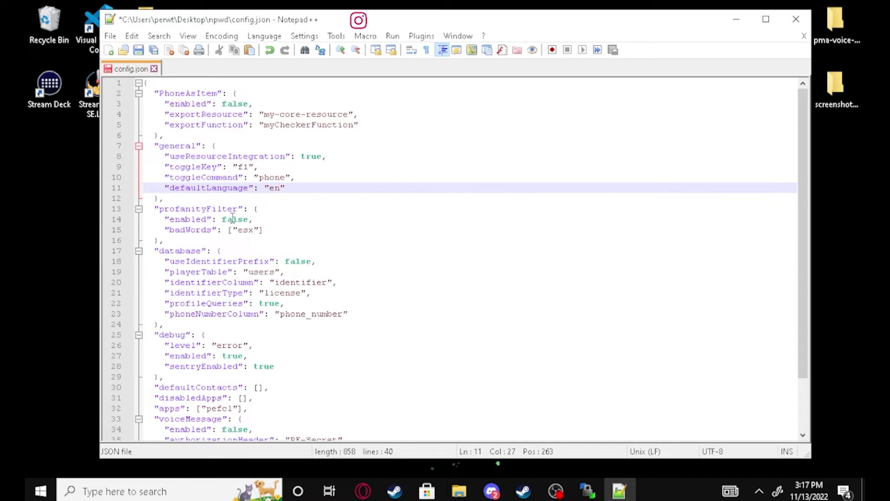
pyautogui.scroll(-1, 233, 219)
pyautogui.click(180, 219)
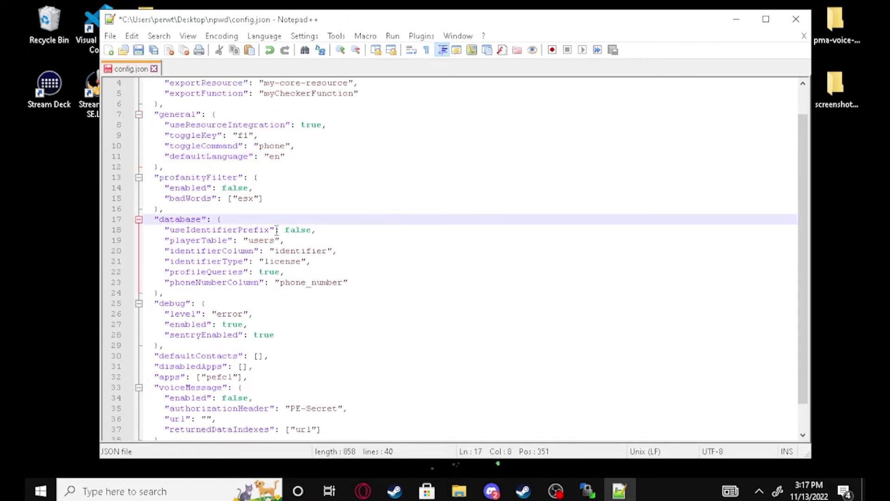
pyautogui.doubleClick(297, 231)
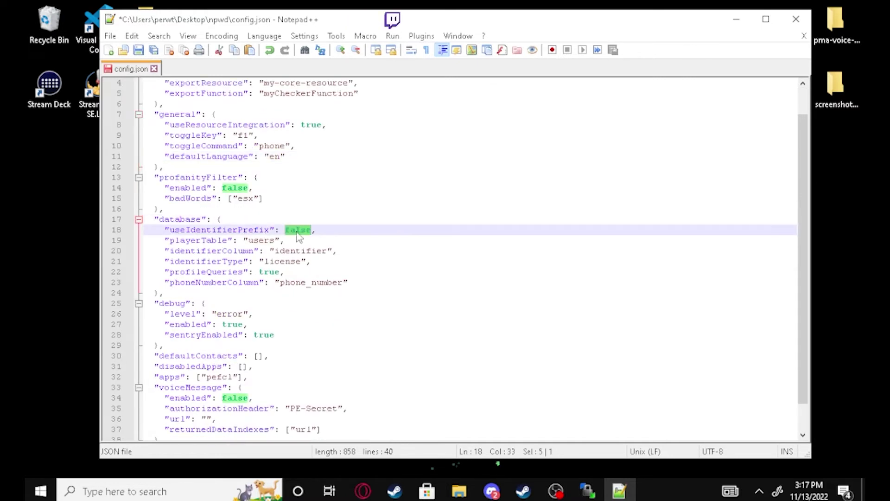
pyautogui.write('true')
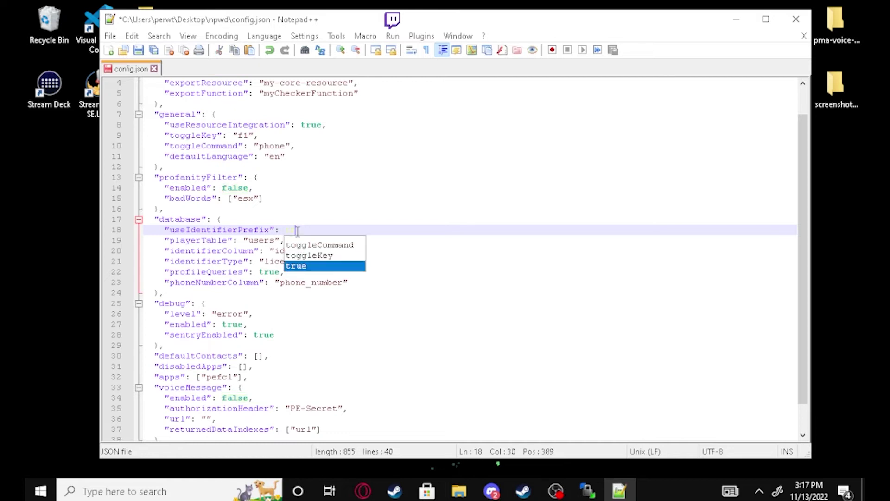
pyautogui.click(336, 198)
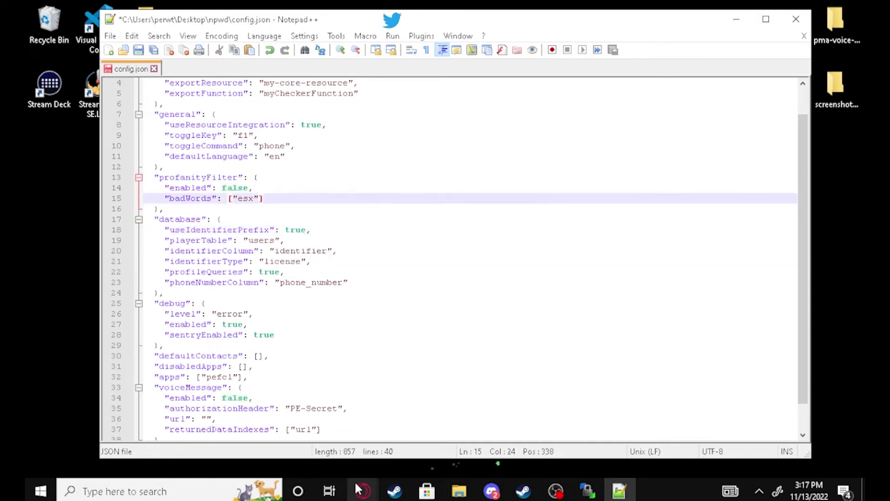
# Compare the users table's columns in phpMyAdmin with config.json's playerTable value users
pyautogui.moveTo(363, 491)
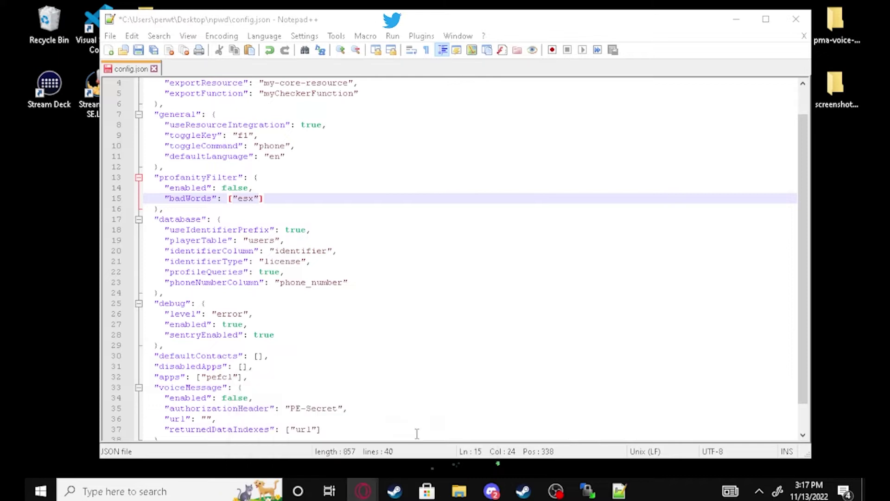
pyautogui.click(332, 429)
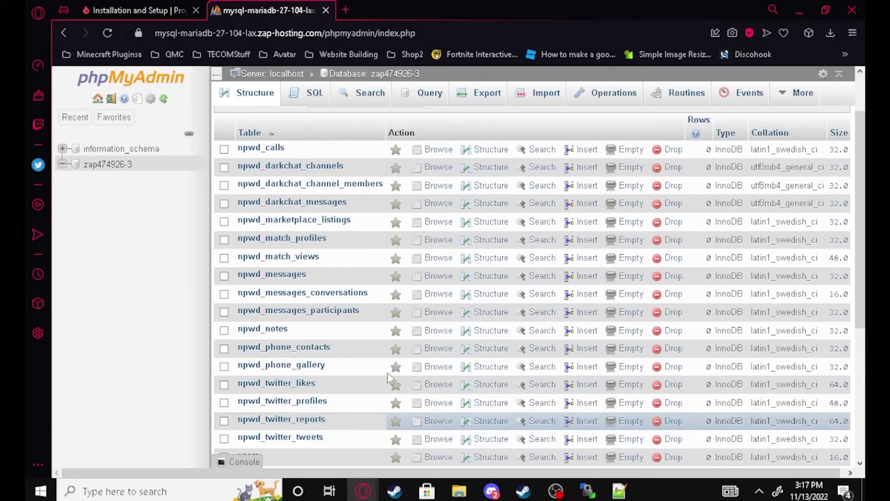
pyautogui.scroll(-5, 276, 325)
pyautogui.click(252, 326)
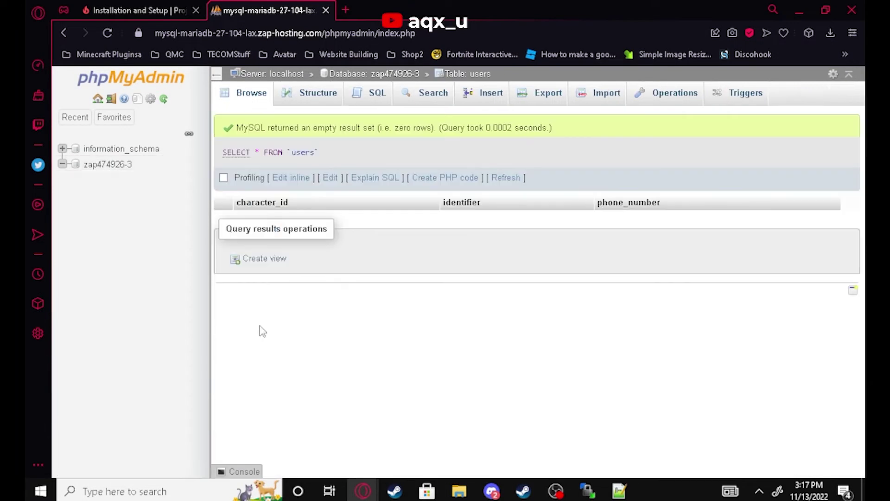
pyautogui.click(799, 10)
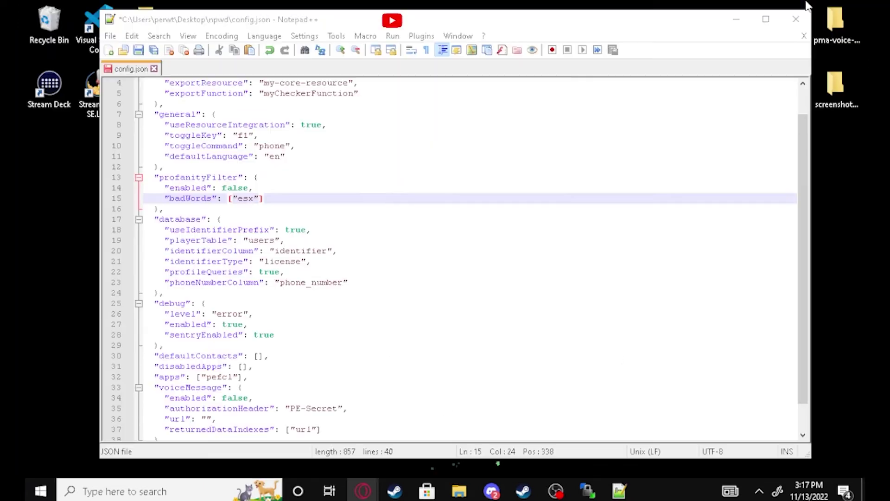
pyautogui.click(228, 222)
pyautogui.click(230, 237)
# Verify config.json's identifierColumn, identifierType license and phoneNumberColumn against the users table
pyautogui.click(271, 240)
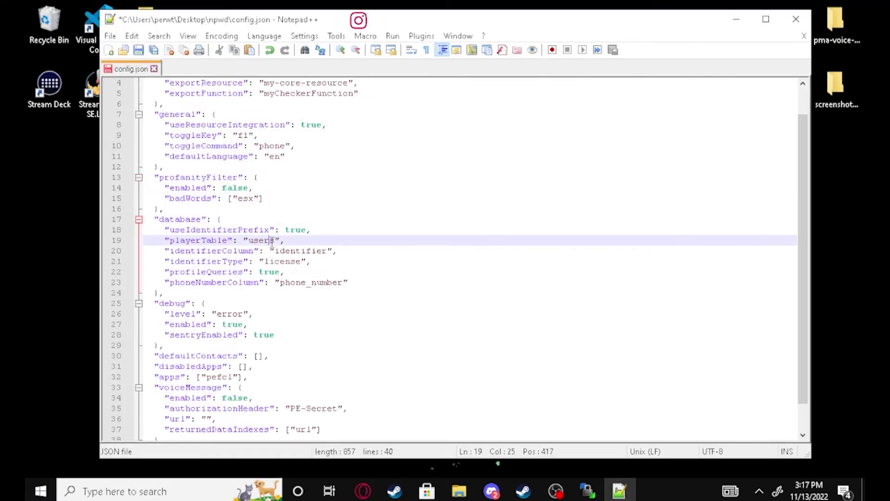
pyautogui.click(193, 251)
pyautogui.moveTo(366, 484)
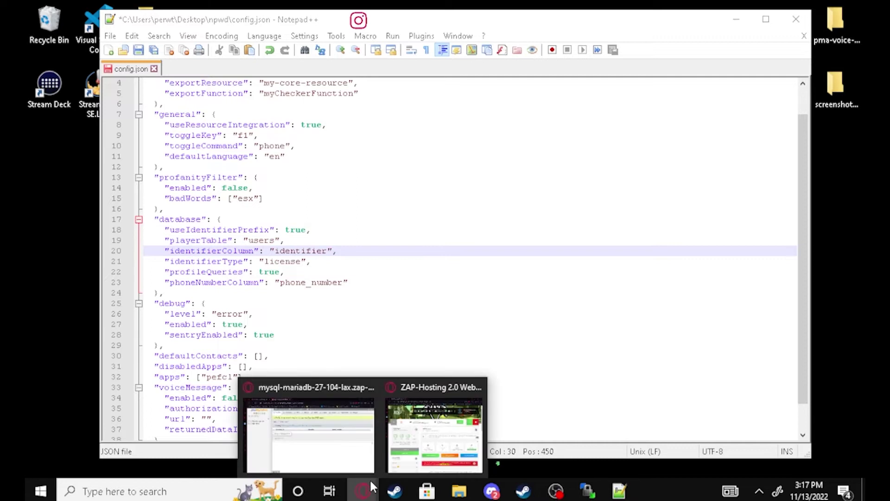
pyautogui.click(350, 451)
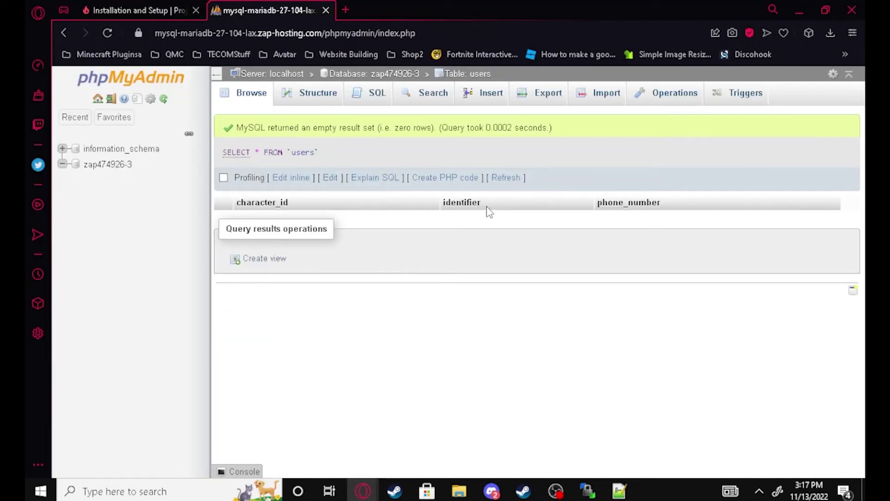
pyautogui.click(798, 10)
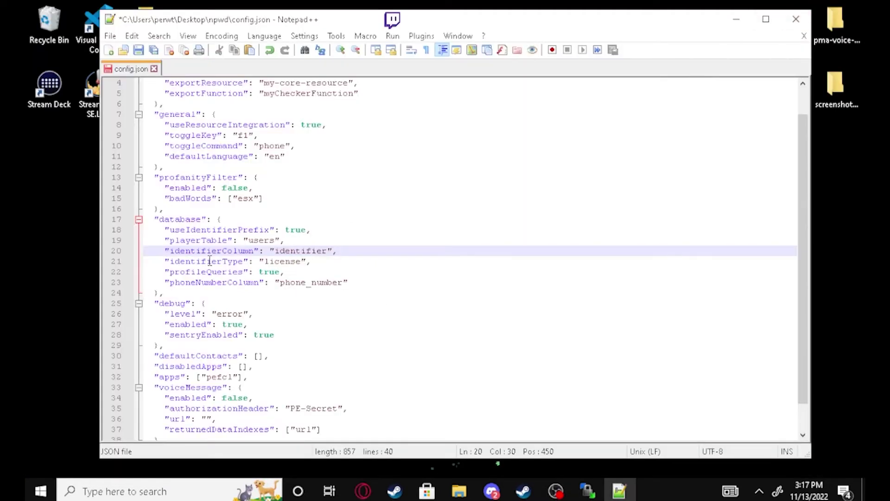
pyautogui.click(256, 261)
pyautogui.moveTo(267, 261); pyautogui.dragTo(271, 261)
pyautogui.click(327, 339)
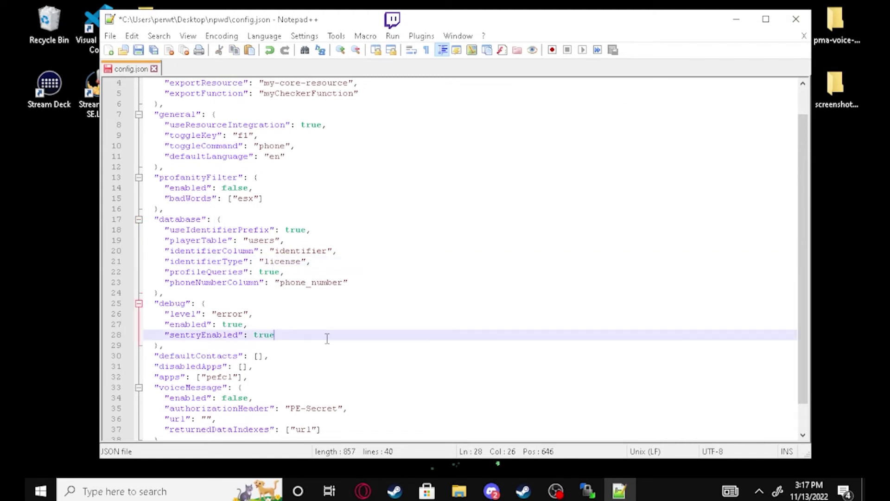
pyautogui.click(235, 271)
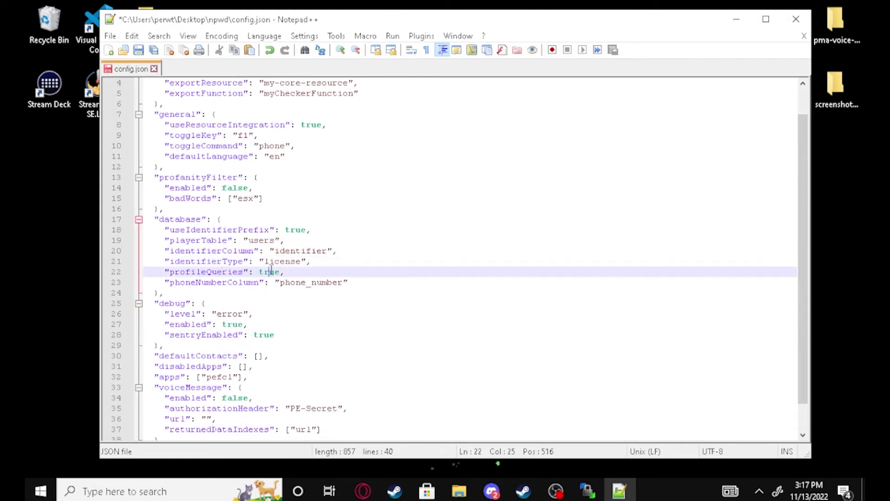
pyautogui.click(295, 282)
# Return phpMyAdmin to the table list, then save config.json and close Notepad++
pyautogui.moveTo(363, 491)
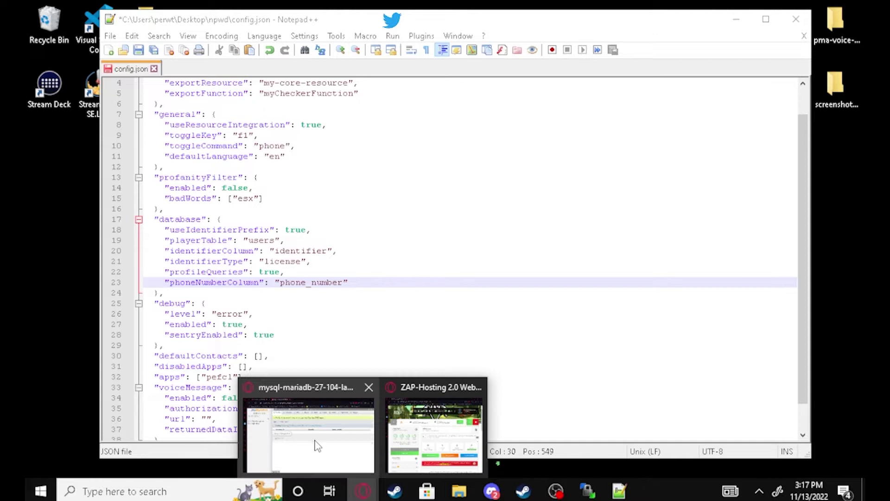
pyautogui.click(310, 433)
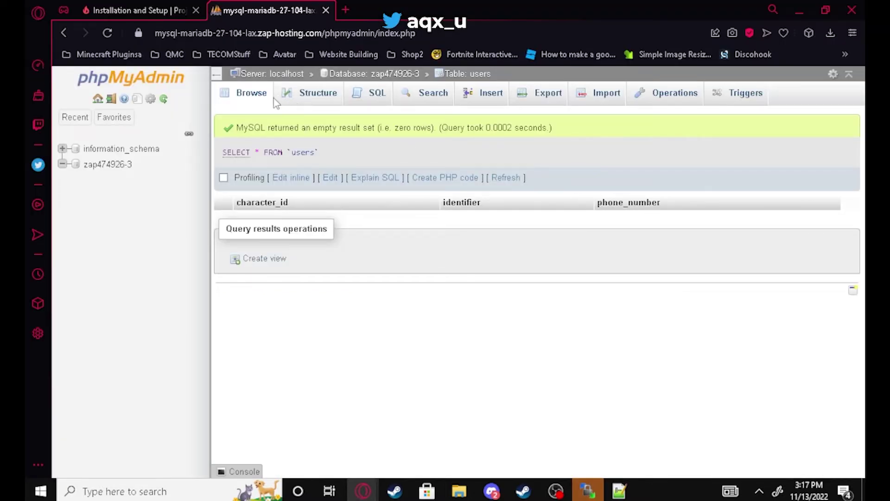
pyautogui.click(242, 95)
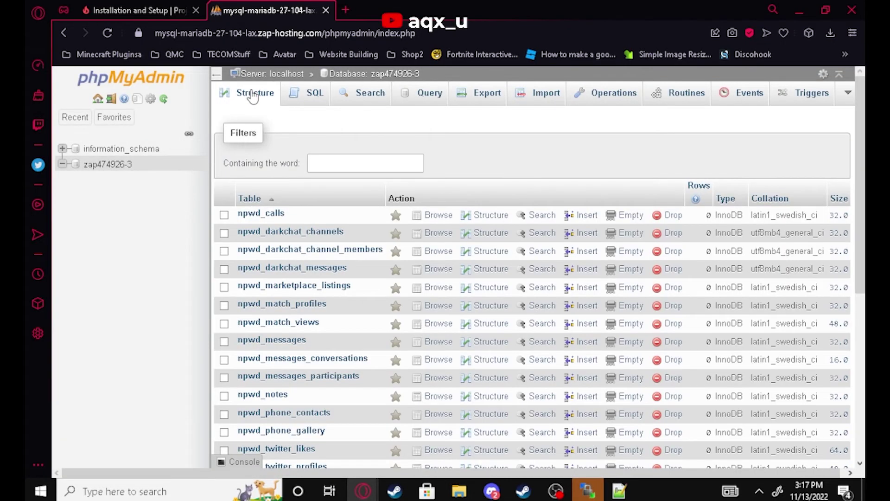
pyautogui.click(619, 491)
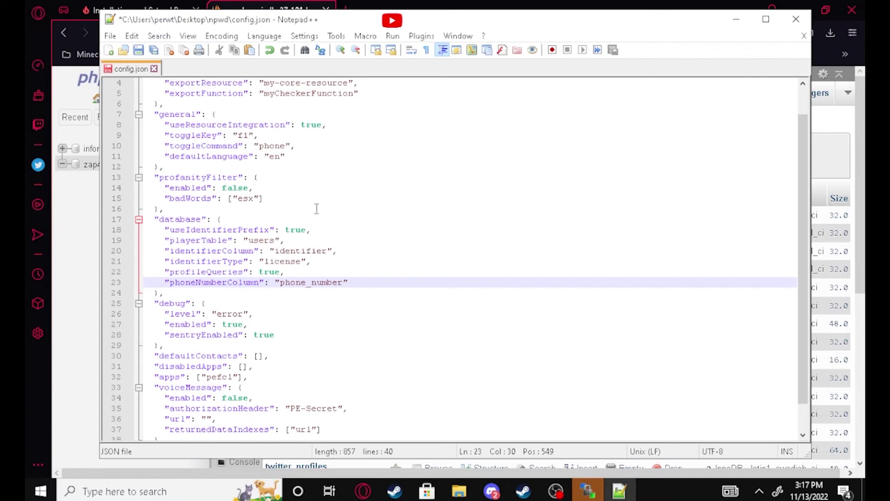
pyautogui.hotkey('ctrl', 's')
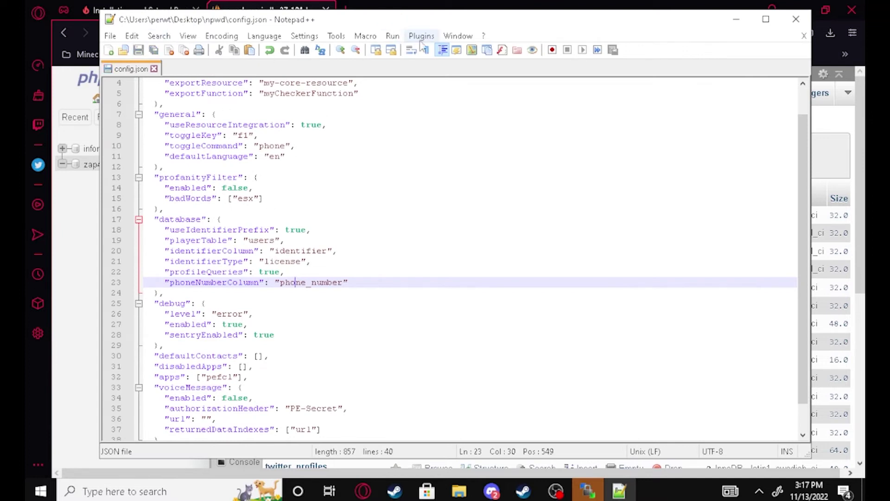
pyautogui.click(796, 19)
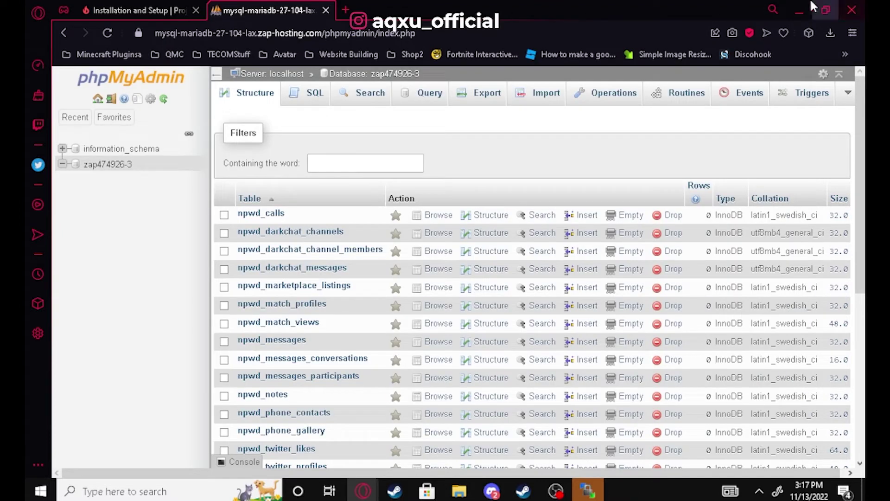
pyautogui.click(798, 11)
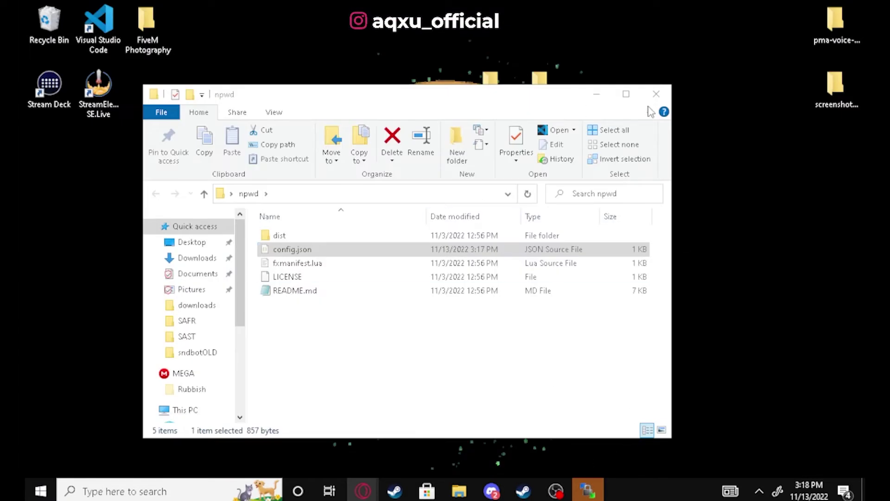
# Upload the npwd desktop folder into the server's resources folder
pyautogui.click(656, 93)
pyautogui.click(585, 490)
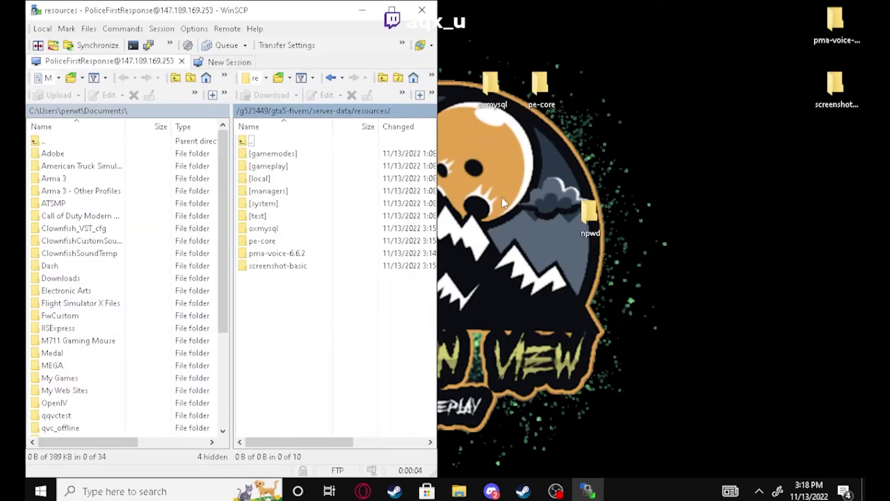
pyautogui.moveTo(589, 213); pyautogui.dragTo(294, 302)
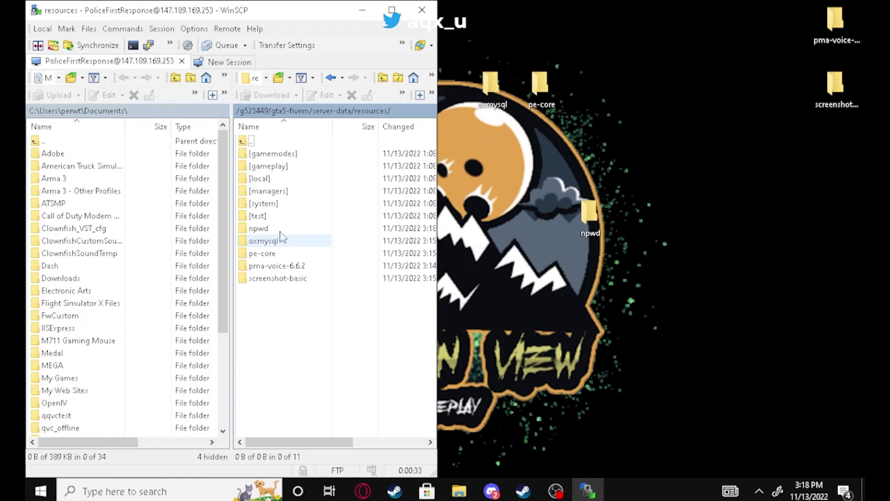
# Select the new npwd, oxmysql, pe-core, pma-voice-6.6.2 and screenshot-basic folders in WinSCP
pyautogui.click(283, 266)
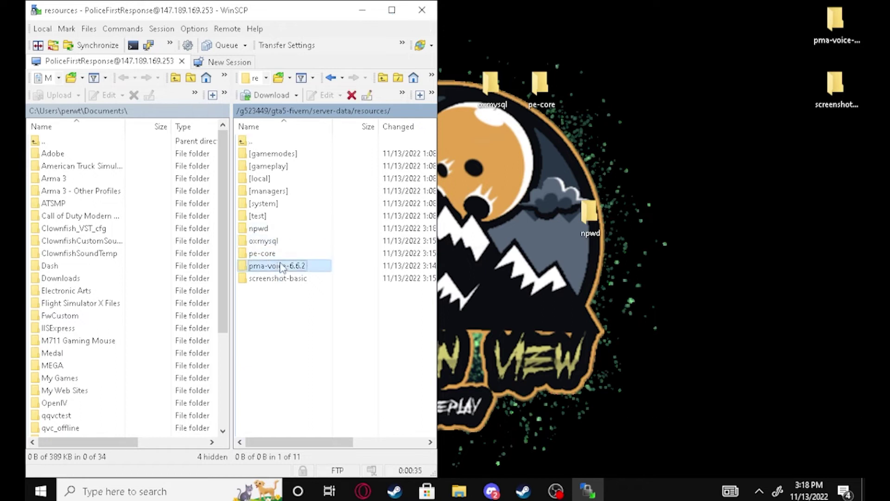
pyautogui.click(272, 253)
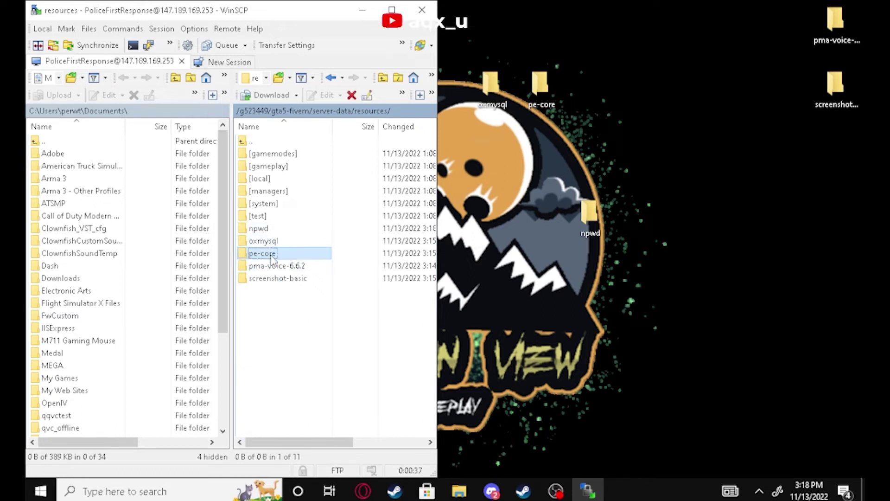
pyautogui.click(271, 241)
pyautogui.click(267, 228)
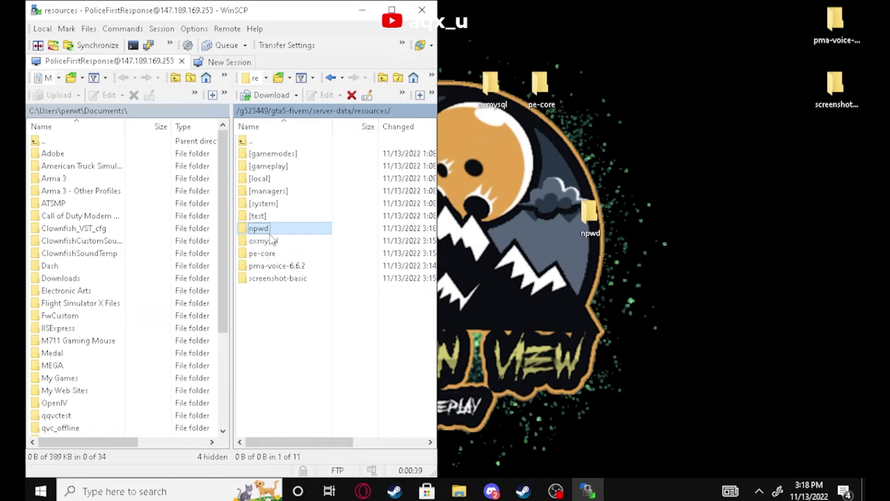
pyautogui.moveTo(338, 329); pyautogui.dragTo(282, 308)
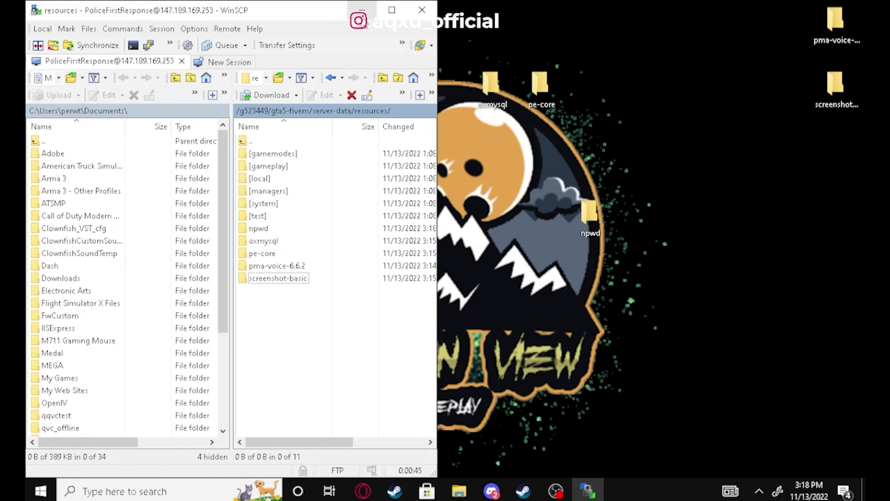
pyautogui.click(362, 13)
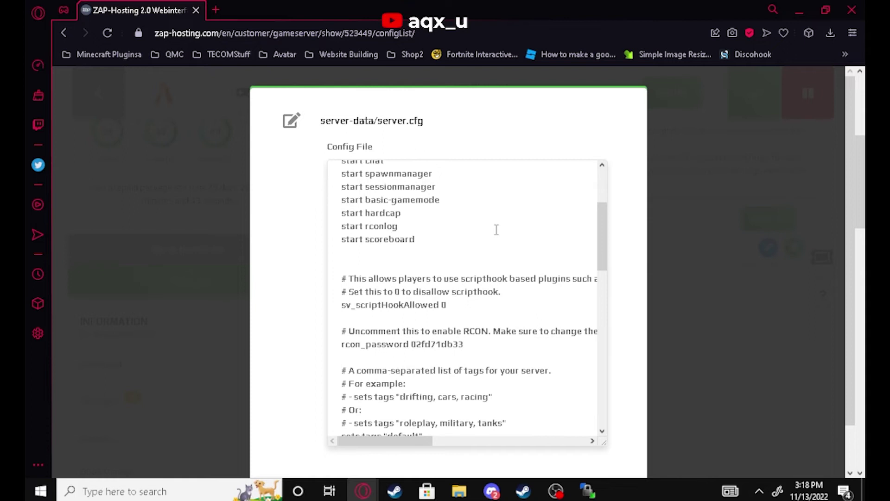
# Open a new line after start scoreboard in server.cfg
pyautogui.scroll(2, 496, 229)
pyautogui.scroll(-1, 485, 246)
pyautogui.click(456, 307)
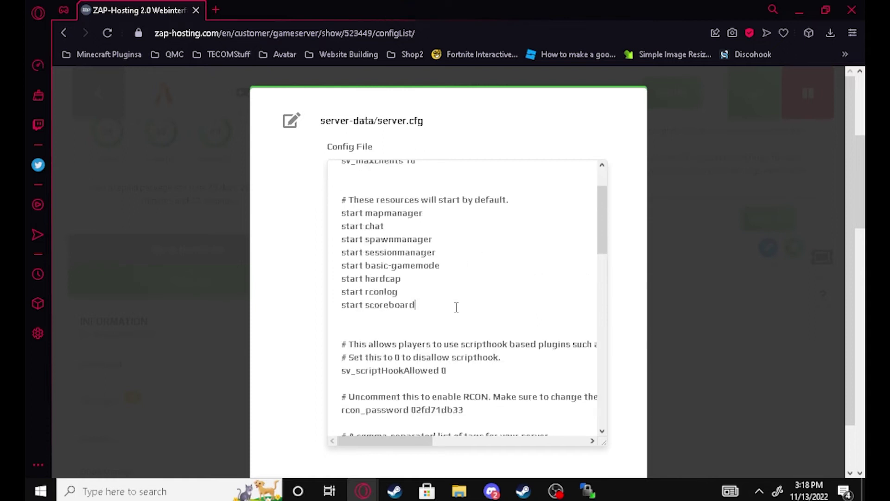
pyautogui.scroll(-4, 456, 306)
pyautogui.press('Return')
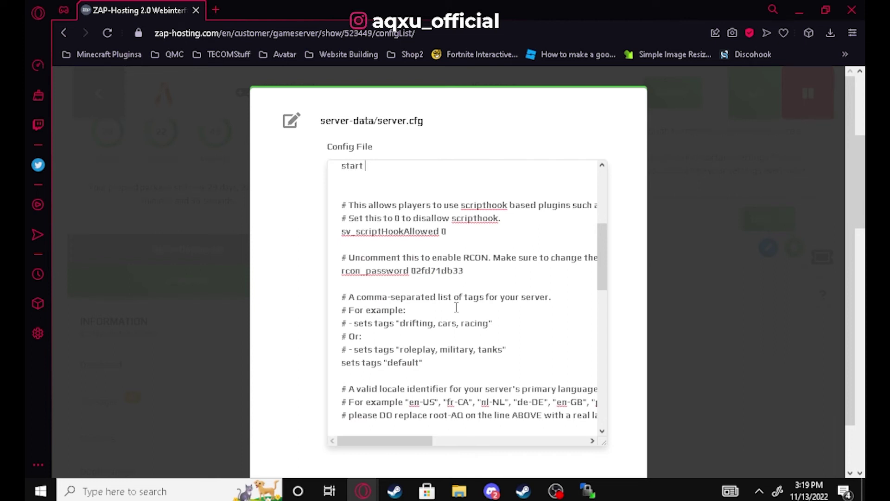
# Rename the pma-voice-6.6.2 folder to pma-voice in WinSCP
pyautogui.click(587, 491)
pyautogui.rightClick(281, 264)
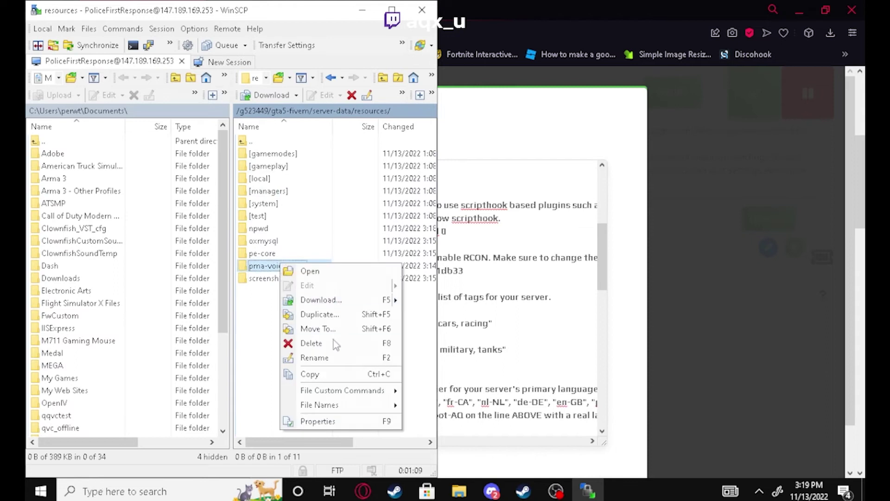
pyautogui.click(314, 357)
pyautogui.press('End')
pyautogui.press('BackSpace')
pyautogui.press('BackSpace')
pyautogui.press('BackSpace')
pyautogui.press('BackSpace')
pyautogui.press('BackSpace')
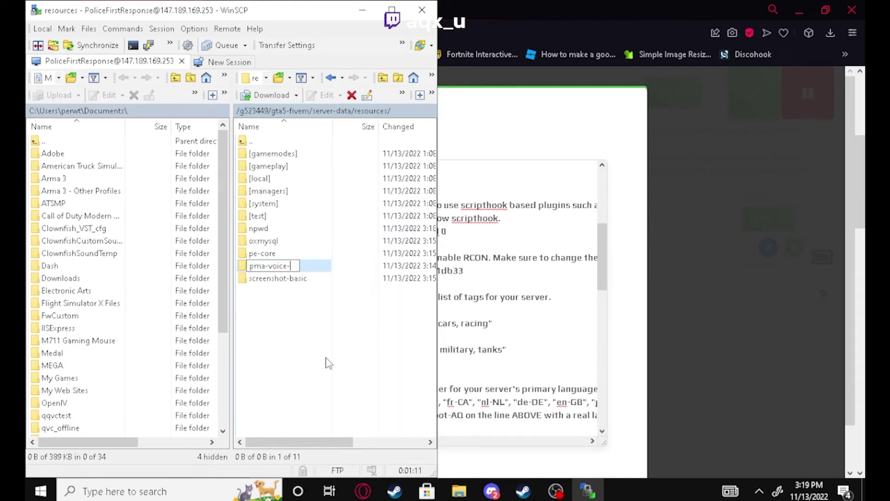
pyautogui.press('Return')
# Copy the pma-voice folder name and add it as a start pma-voice line in server.cfg
pyautogui.rightClick(279, 264)
pyautogui.press('Escape')
pyautogui.rightClick(279, 264)
pyautogui.click(313, 357)
pyautogui.hotkey('ctrl', 'c')
pyautogui.press('Return')
pyautogui.click(362, 10)
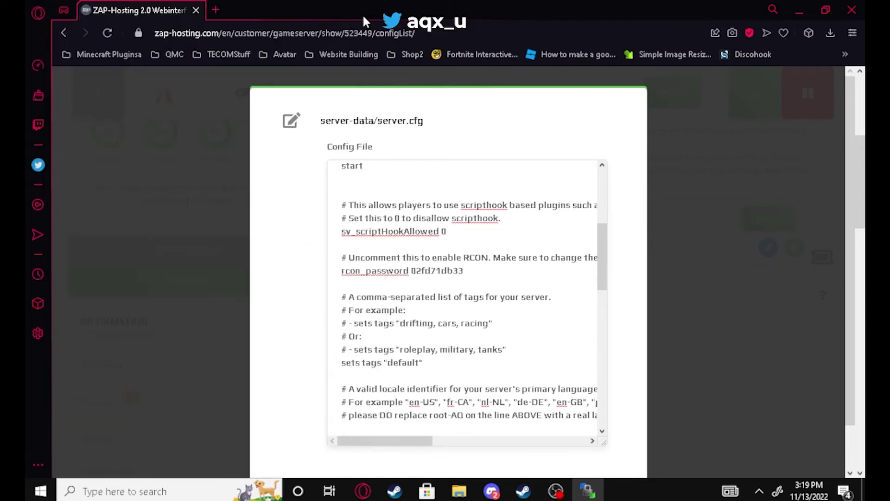
pyautogui.hotkey('ctrl', 'v')
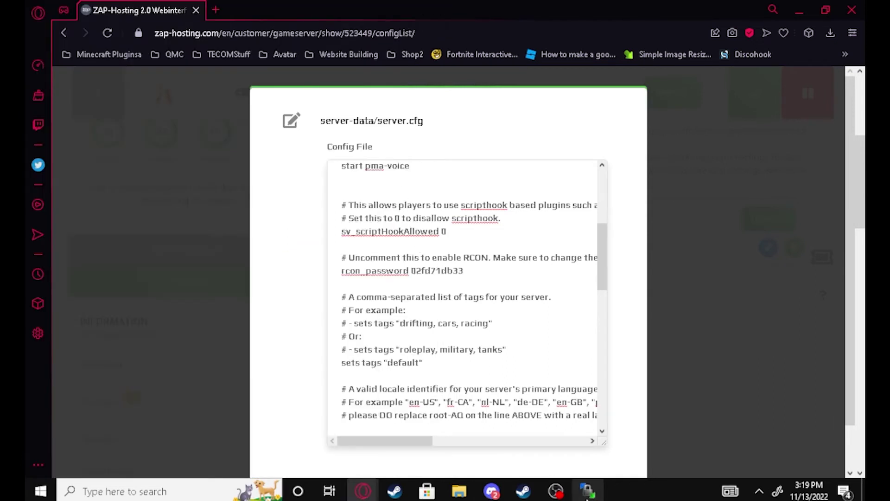
# Add a start screenshot-basic line using the folder name copied from WinSCP
pyautogui.click(588, 491)
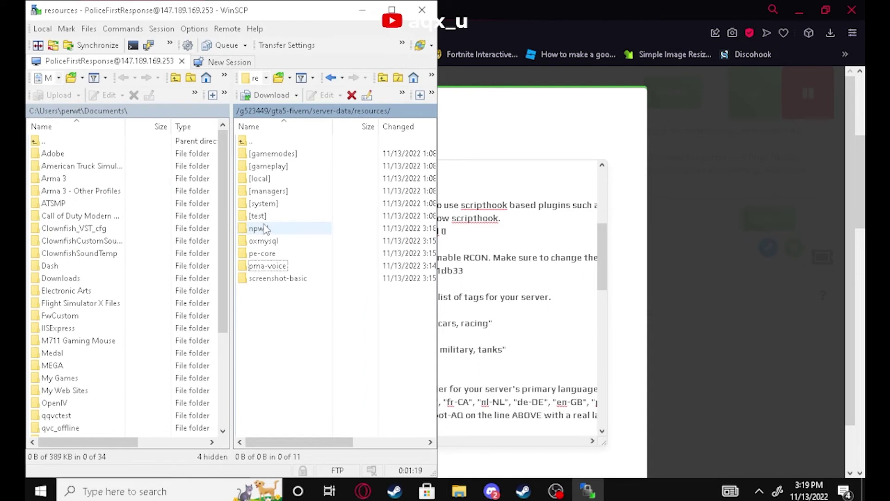
pyautogui.click(288, 279)
pyautogui.rightClick(281, 281)
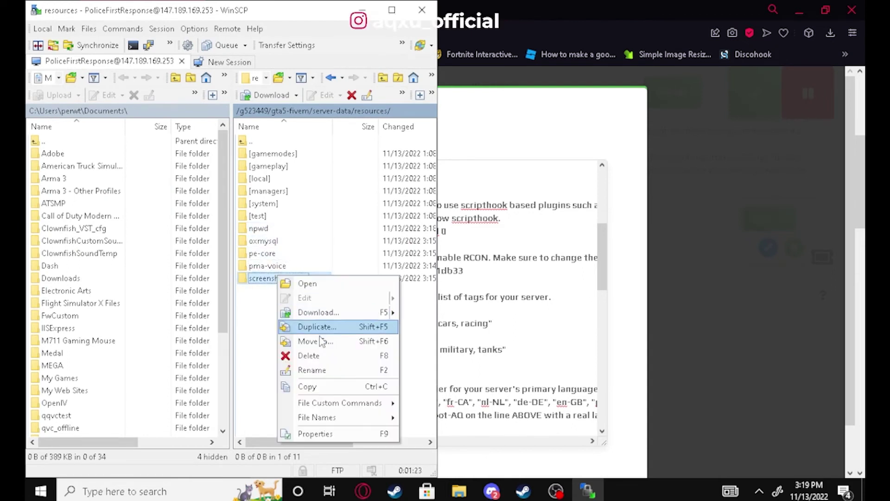
pyautogui.click(316, 367)
pyautogui.hotkey('ctrl', 'c')
pyautogui.click(527, 106)
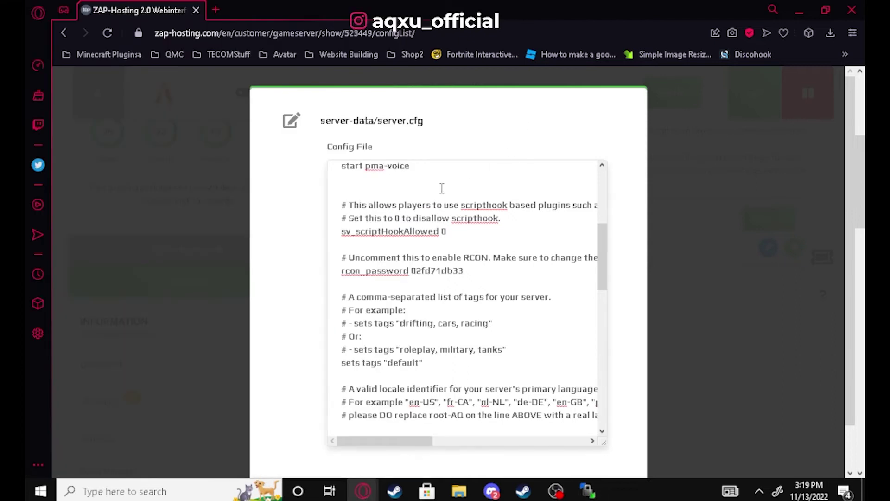
pyautogui.press('Return')
pyautogui.write('start')
pyautogui.hotkey('ctrl', 'v')
# Close the stray browser tab and tidy the blank lines around the new start lines
pyautogui.click(215, 11)
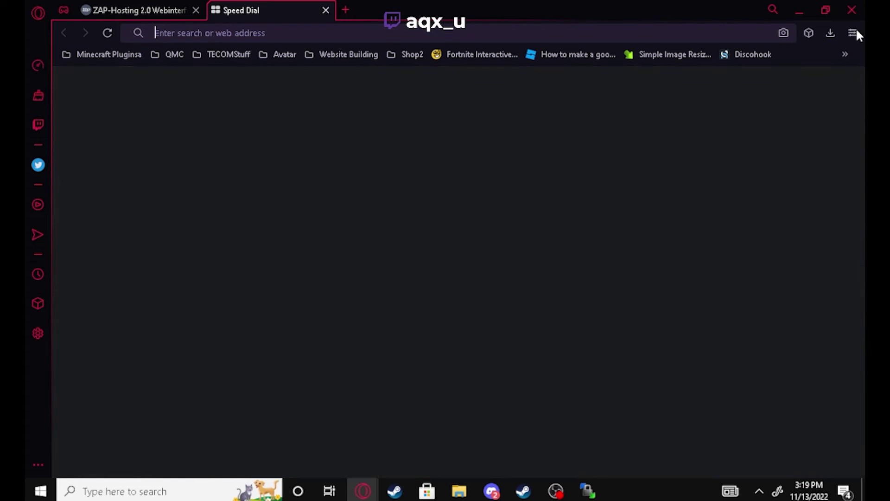
pyautogui.hotkey('ctrl', 'w')
pyautogui.scroll(2, 447, 249)
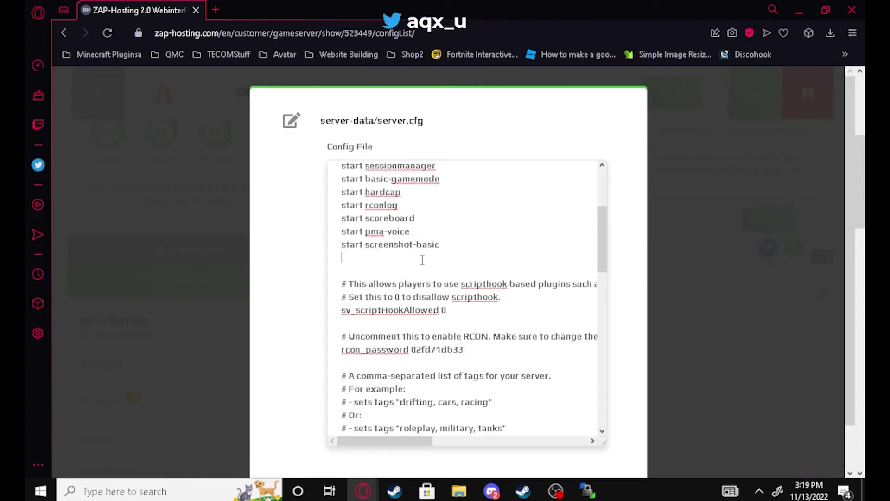
pyautogui.press('BackSpace')
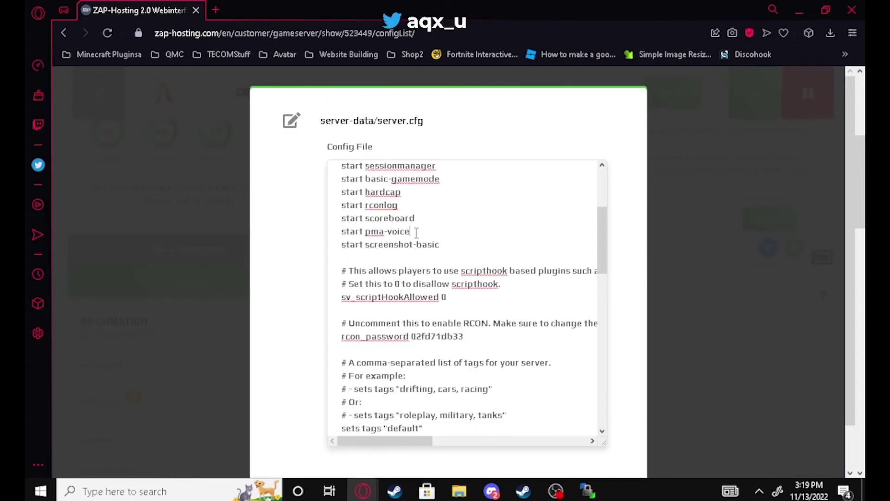
pyautogui.press('Return')
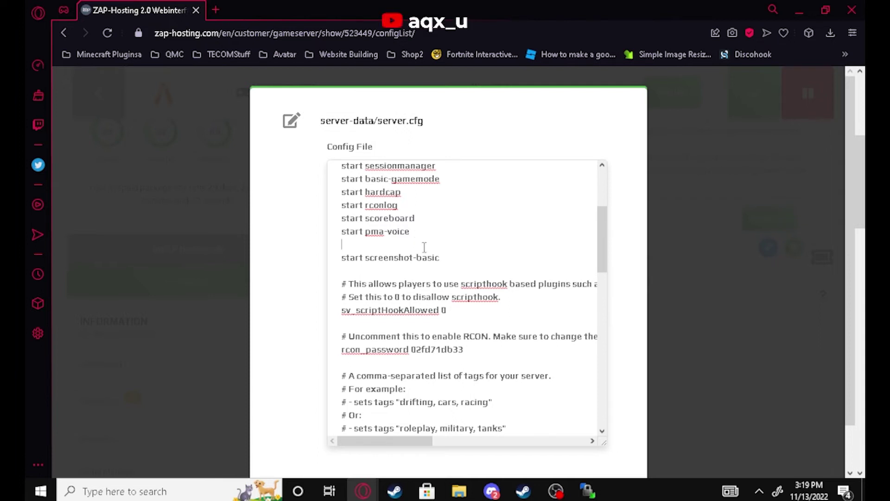
# Add a start oxmysql line using the folder name copied from WinSCP
pyautogui.click(587, 491)
pyautogui.rightClick(280, 245)
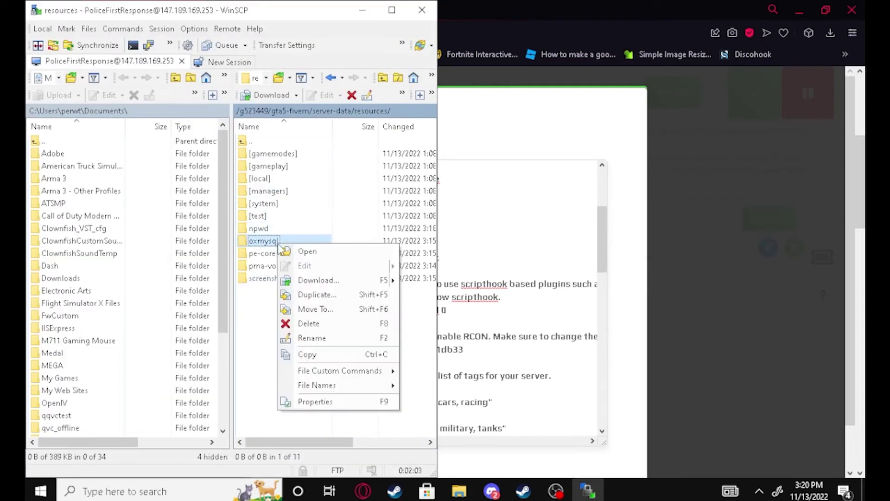
pyautogui.click(307, 337)
pyautogui.hotkey('ctrl', 'c')
pyautogui.click(449, 157)
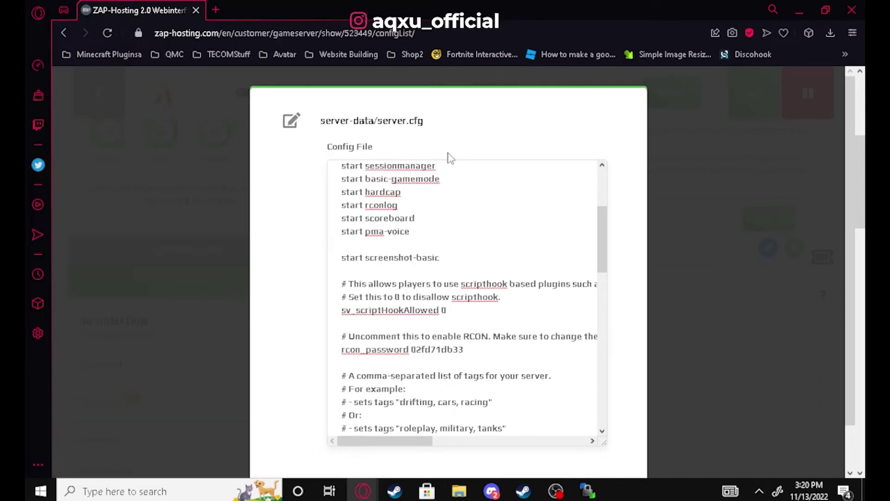
pyautogui.write('start')
pyautogui.hotkey('ctrl', 'v')
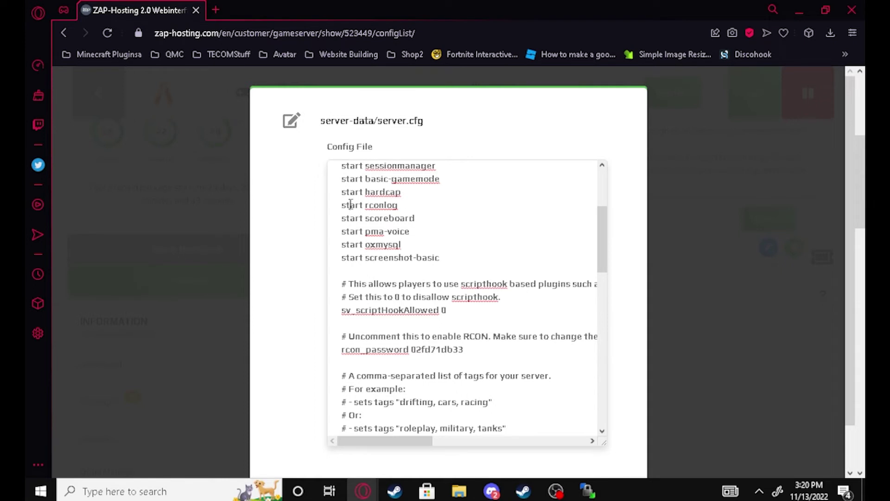
# Add a start pe-core line below start oxmysql and check the pasted name
pyautogui.click(588, 491)
pyautogui.click(255, 254)
pyautogui.rightClick(263, 254)
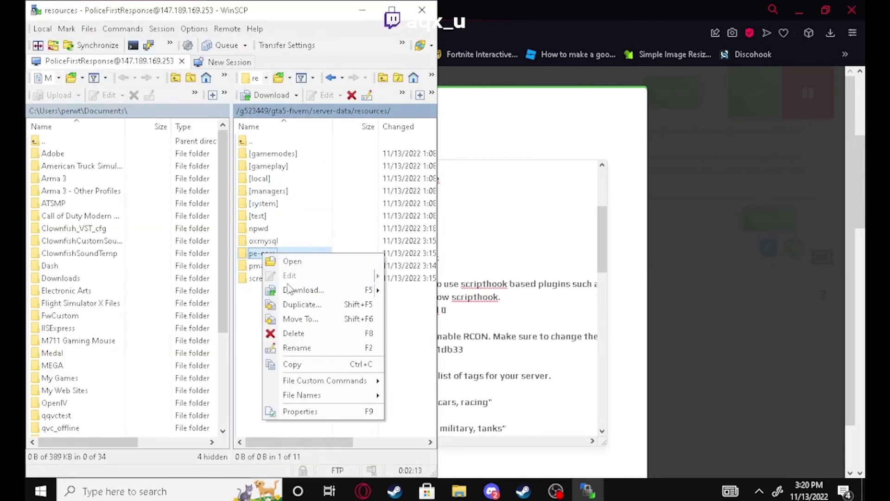
pyautogui.click(294, 348)
pyautogui.hotkey('ctrl', 'c')
pyautogui.click(489, 141)
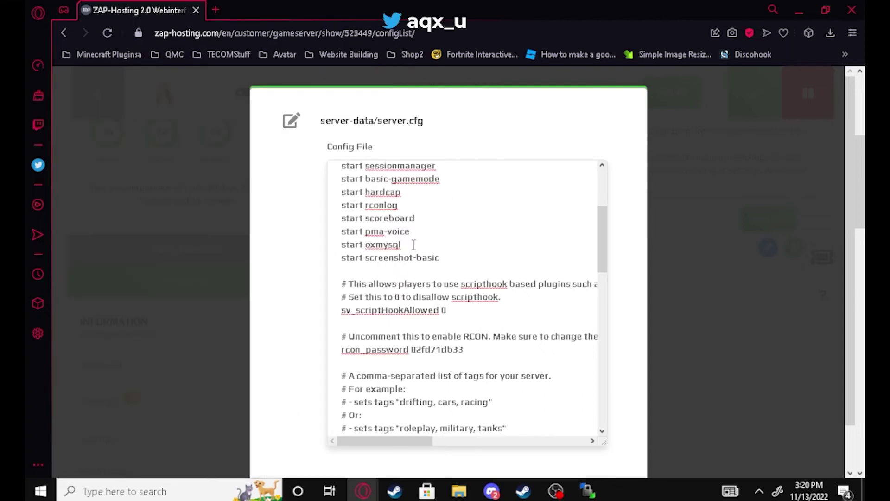
pyautogui.click(414, 244)
pyautogui.press('Return')
pyautogui.write('start')
pyautogui.hotkey('ctrl', 'v')
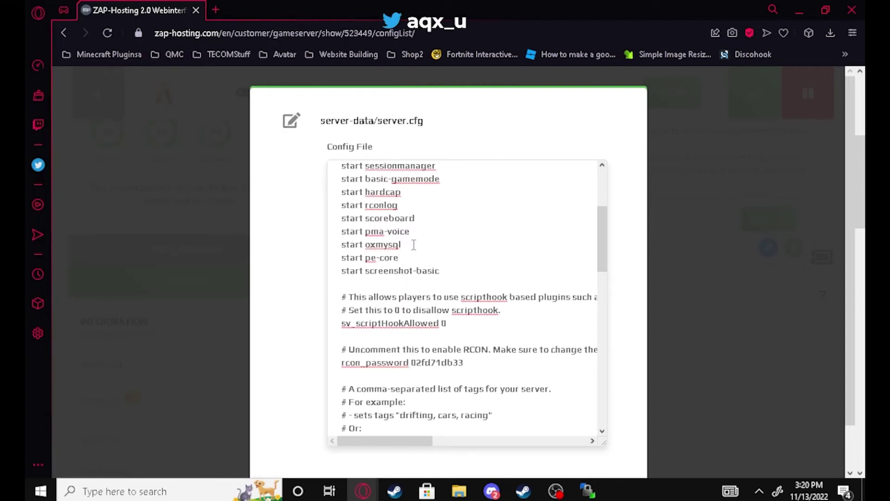
pyautogui.moveTo(411, 256); pyautogui.dragTo(373, 258)
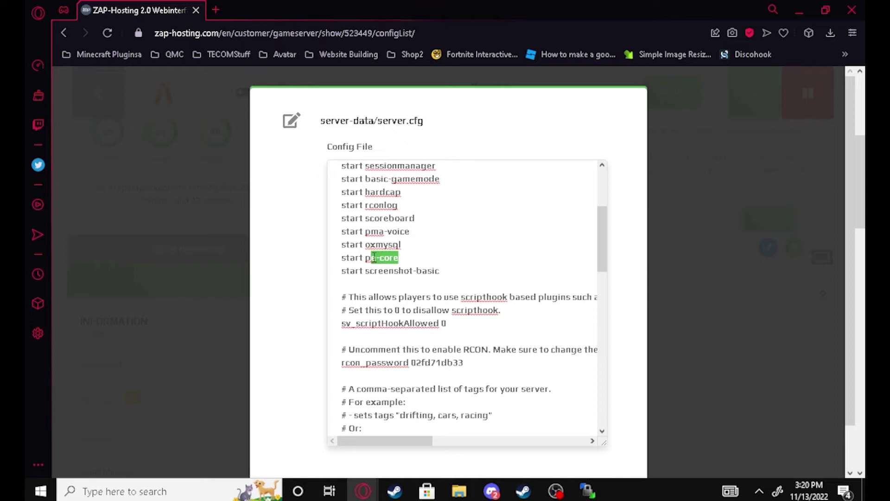
pyautogui.click(385, 255)
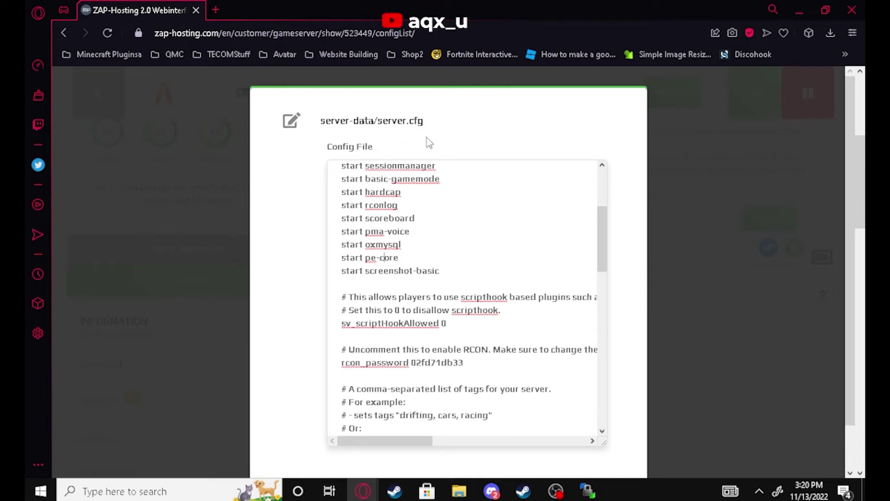
# Add blank lines below start screenshot-basic and select the example mysql_connection_string in the NPWD docs
pyautogui.click(445, 272)
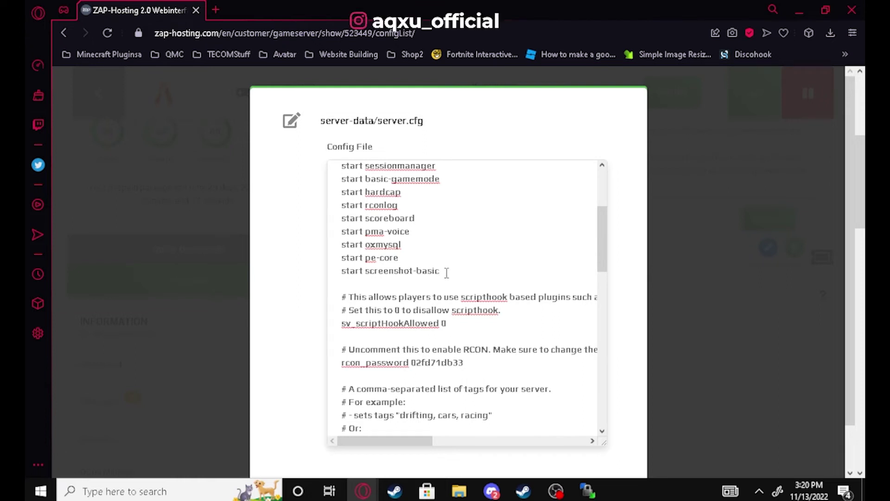
pyautogui.press('Return')
pyautogui.press('Return')
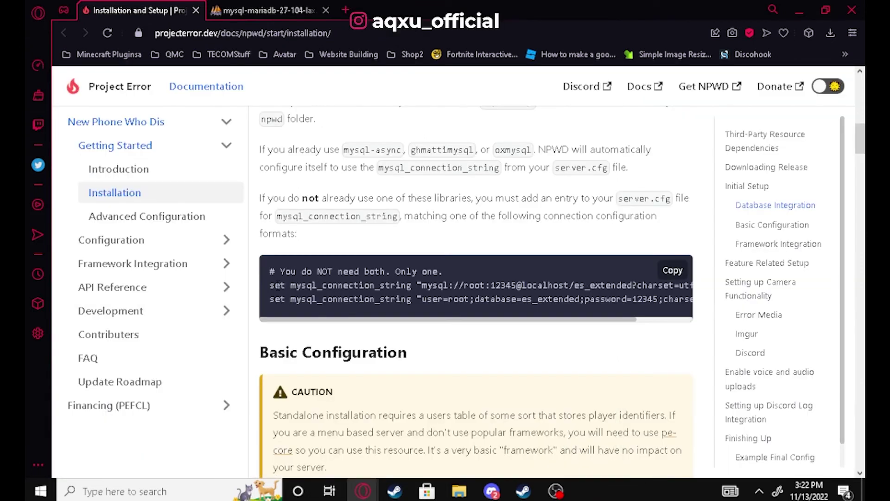
pyautogui.moveTo(270, 285); pyautogui.dragTo(681, 290)
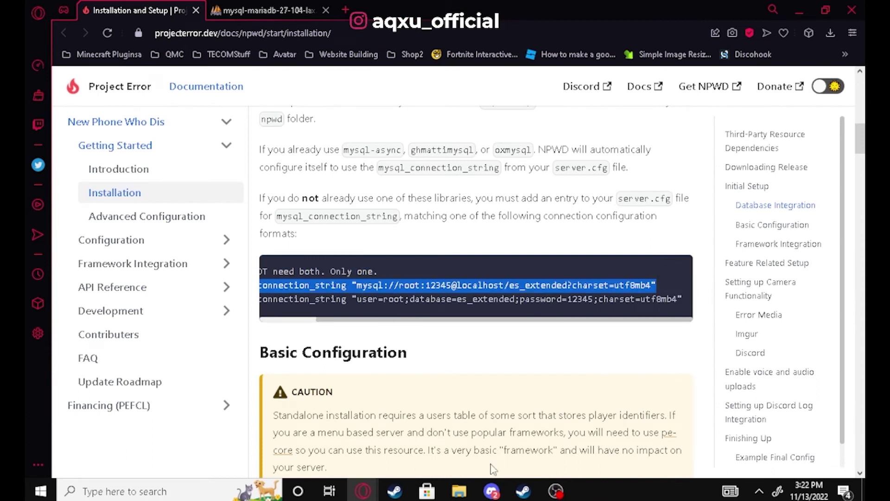
# Return to the server.cfg editor and review the new oxmysql and pe-core start lines
pyautogui.click(363, 491)
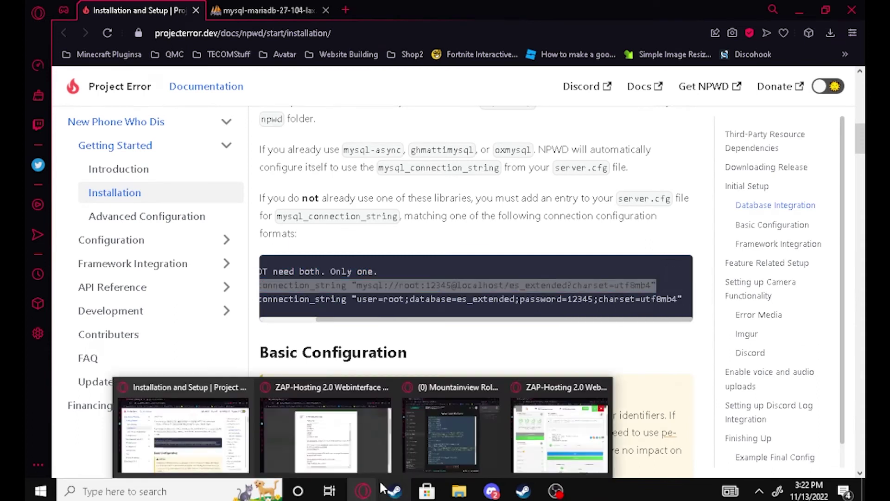
pyautogui.click(307, 427)
pyautogui.moveTo(366, 445); pyautogui.dragTo(462, 276)
pyautogui.moveTo(533, 444); pyautogui.dragTo(351, 448)
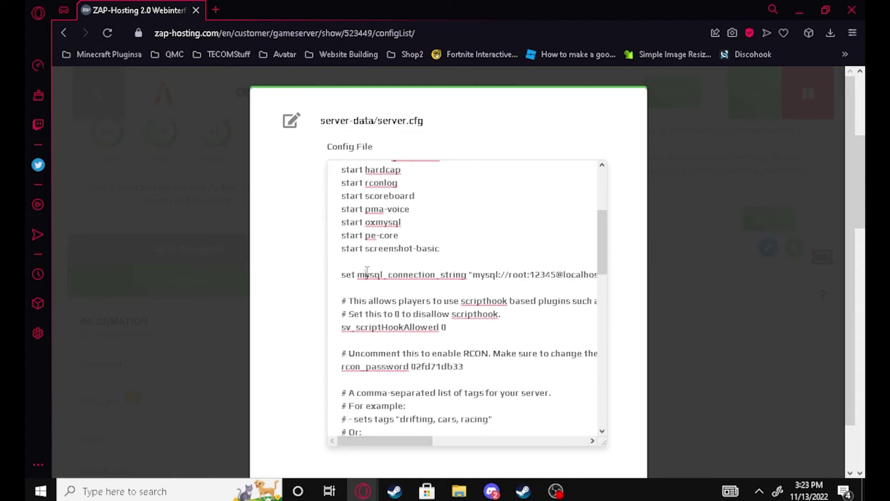
pyautogui.moveTo(402, 222); pyautogui.dragTo(372, 226)
pyautogui.click(406, 239)
pyautogui.click(405, 227)
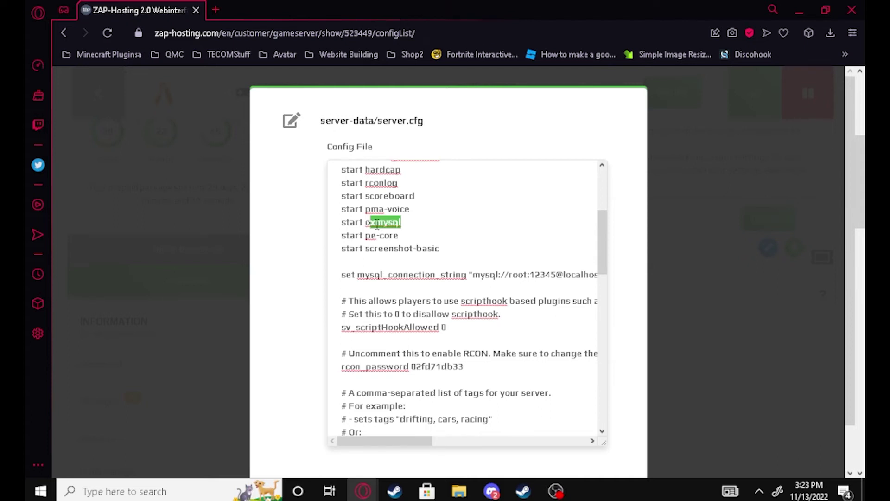
pyautogui.click(413, 228)
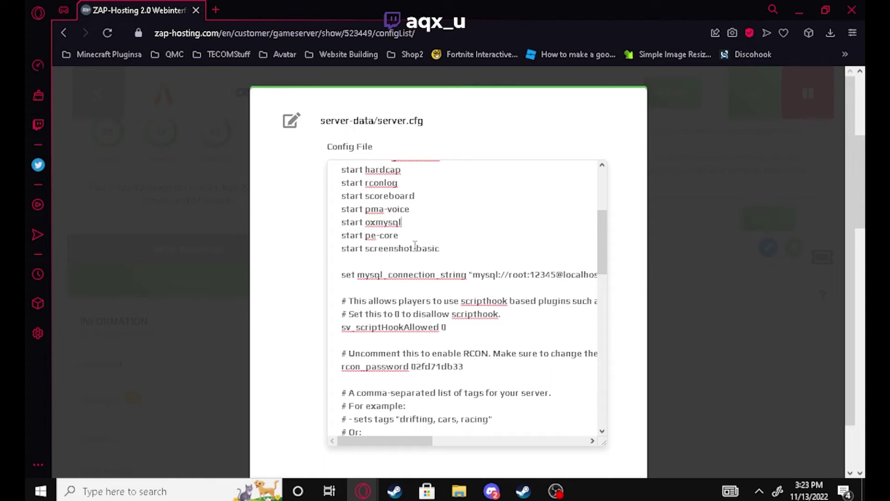
# Replace root in the connection string with the database username
pyautogui.doubleClick(527, 274)
pyautogui.write('zap474926-3')
pyautogui.moveTo(381, 444); pyautogui.dragTo(421, 450)
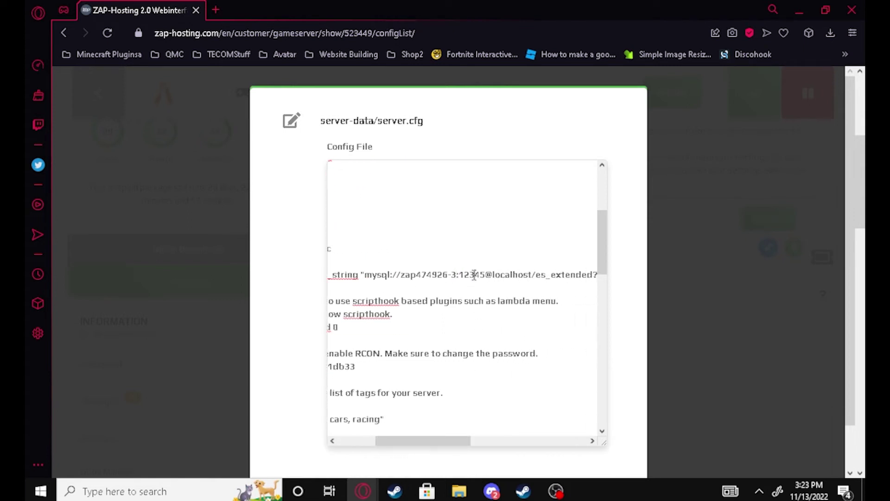
pyautogui.moveTo(361, 491)
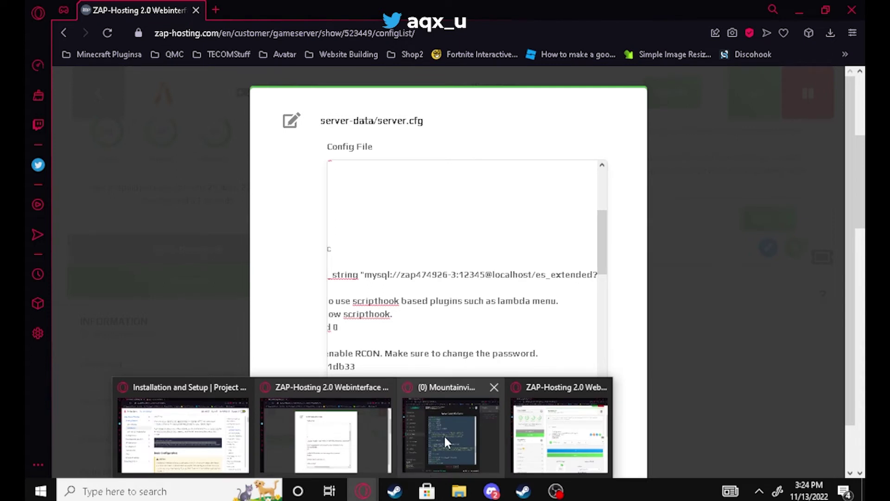
pyautogui.click(358, 421)
# Replace localhost with the mysql-mariadb-27-104-lax.zap-hosting.com host
pyautogui.moveTo(363, 490)
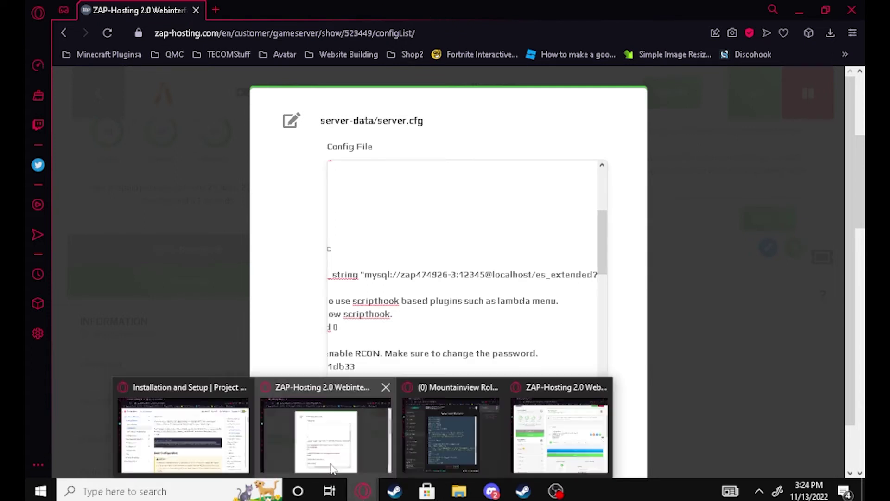
pyautogui.click(332, 469)
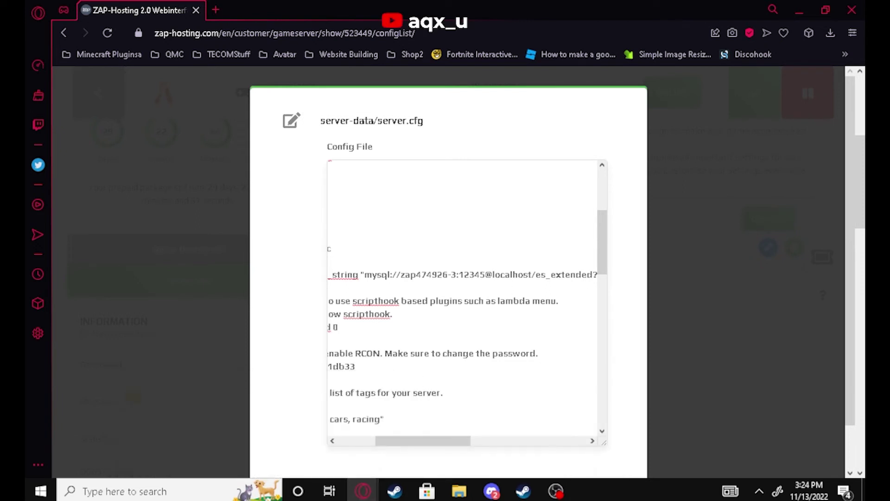
pyautogui.moveTo(532, 276); pyautogui.dragTo(496, 275)
pyautogui.write('mysql-mariadb-27-104-lax.zap-hosting.com')
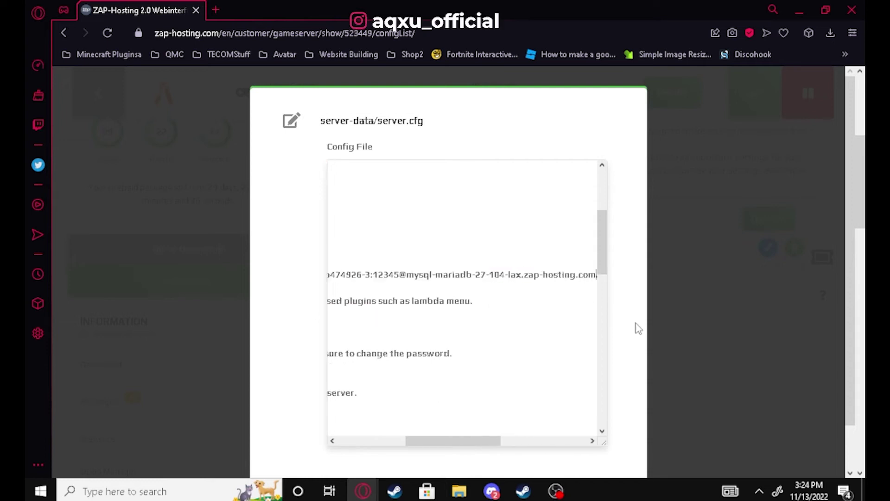
pyautogui.moveTo(482, 444); pyautogui.dragTo(505, 446)
pyautogui.moveTo(363, 491)
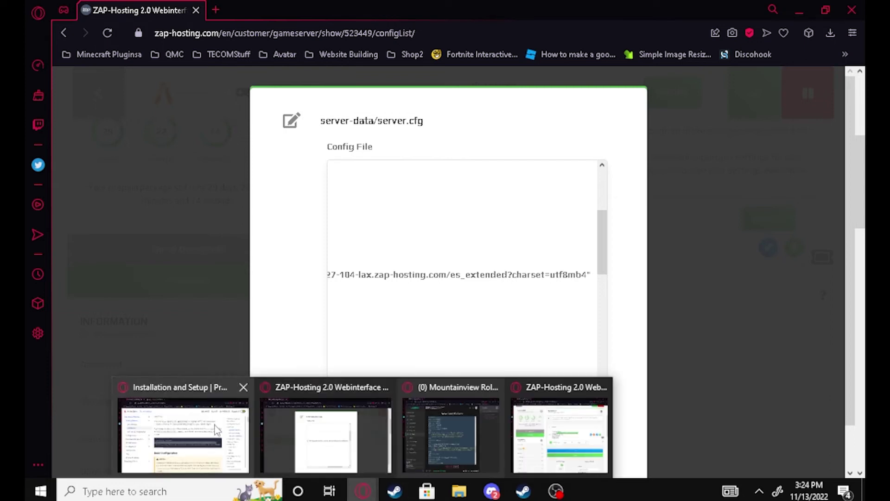
# Replace es_extended with the server's database name and review the full connection string
pyautogui.click(327, 430)
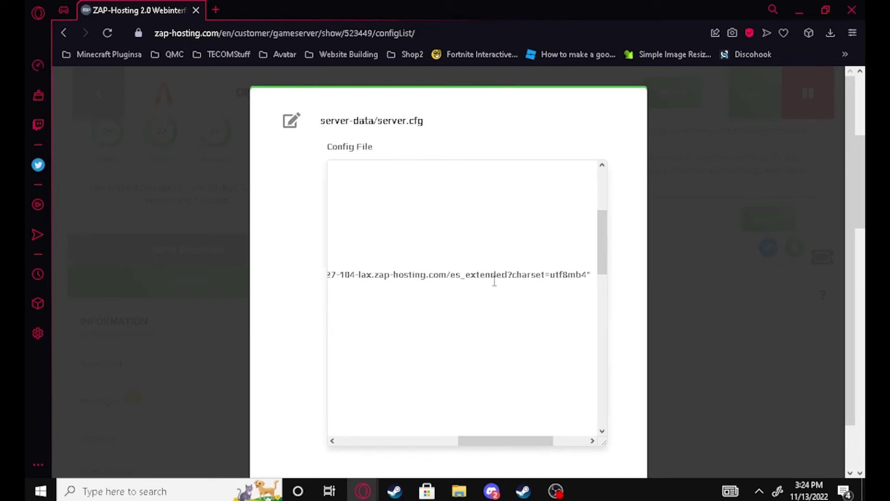
pyautogui.moveTo(508, 275); pyautogui.dragTo(449, 276)
pyautogui.write('zap474926-3')
pyautogui.moveTo(496, 444); pyautogui.dragTo(404, 442)
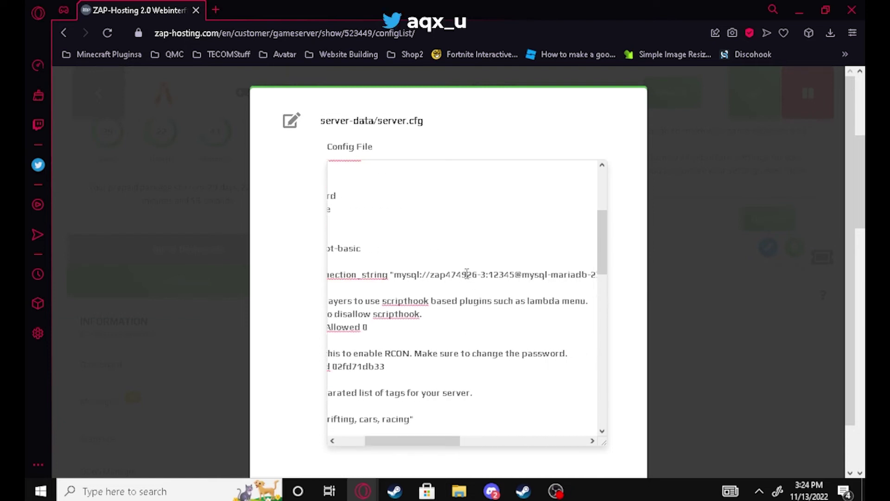
pyautogui.click(467, 274)
pyautogui.click(550, 275)
pyautogui.moveTo(427, 444); pyautogui.dragTo(508, 457)
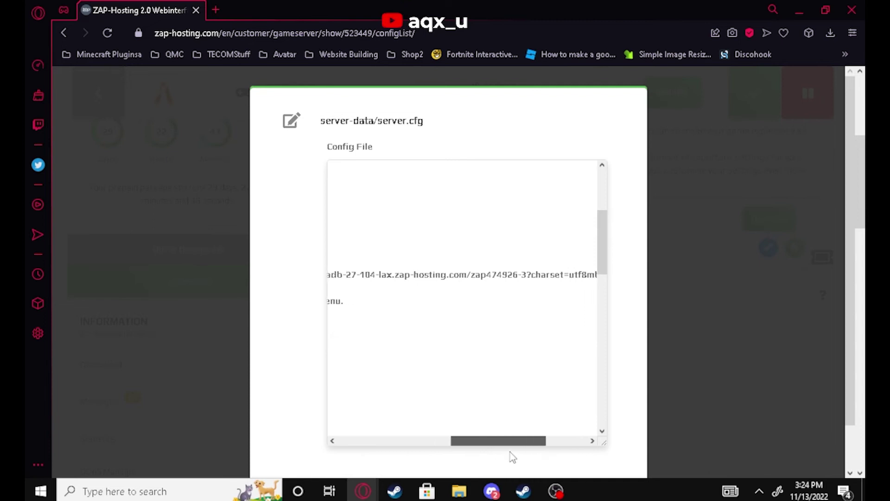
pyautogui.click(503, 274)
pyautogui.moveTo(515, 441); pyautogui.dragTo(438, 446)
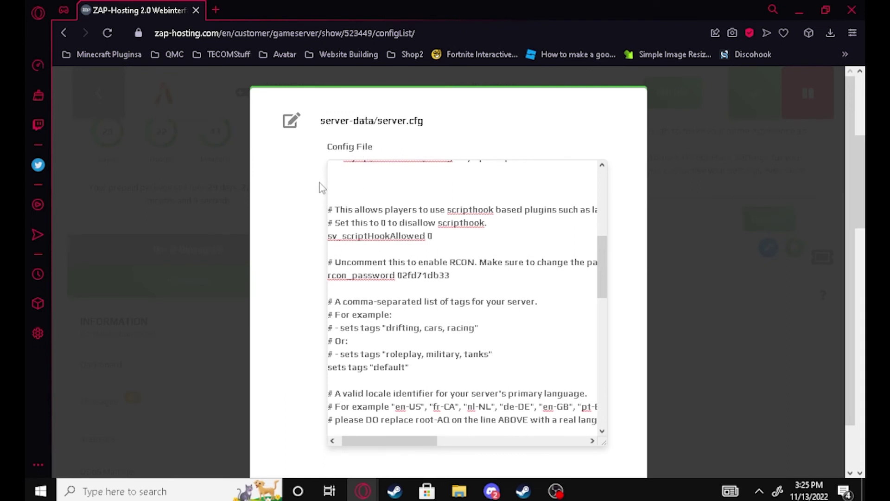
# Add a start npwd line and save server.cfg
pyautogui.write('art npwd')
pyautogui.scroll(-1, 646, 266)
pyautogui.click(610, 458)
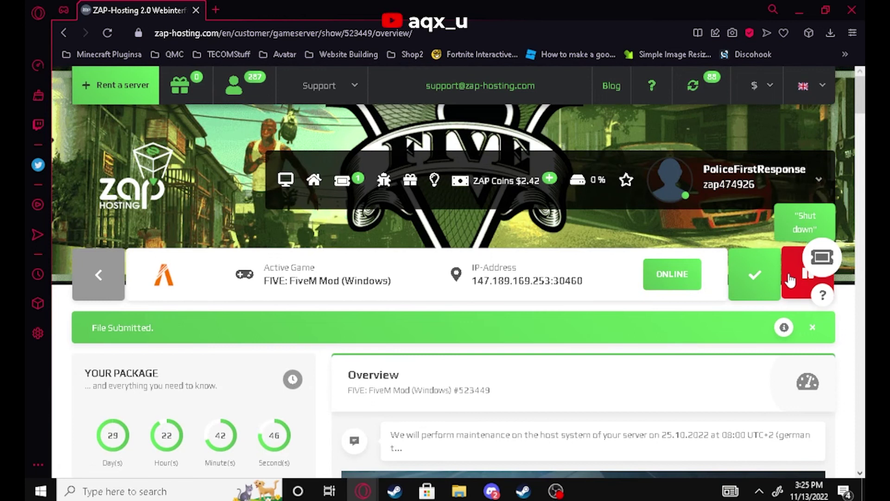
# Restart the game server and close its console
pyautogui.click(791, 280)
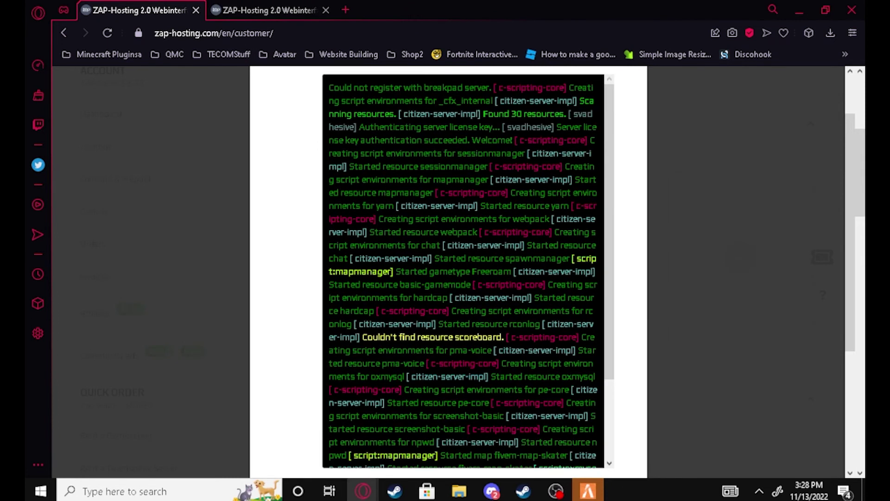
pyautogui.scroll(4, 465, 367)
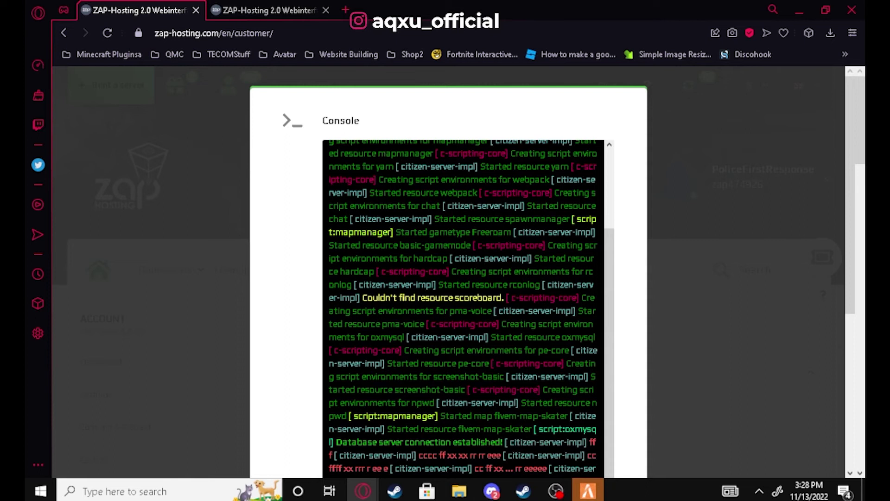
pyautogui.scroll(-5, 394, 275)
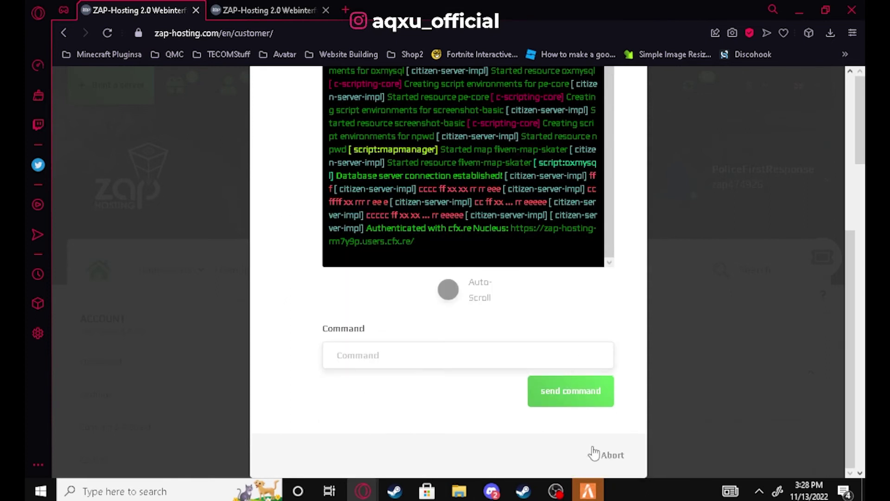
pyautogui.click(593, 452)
pyautogui.scroll(-7, 445, 312)
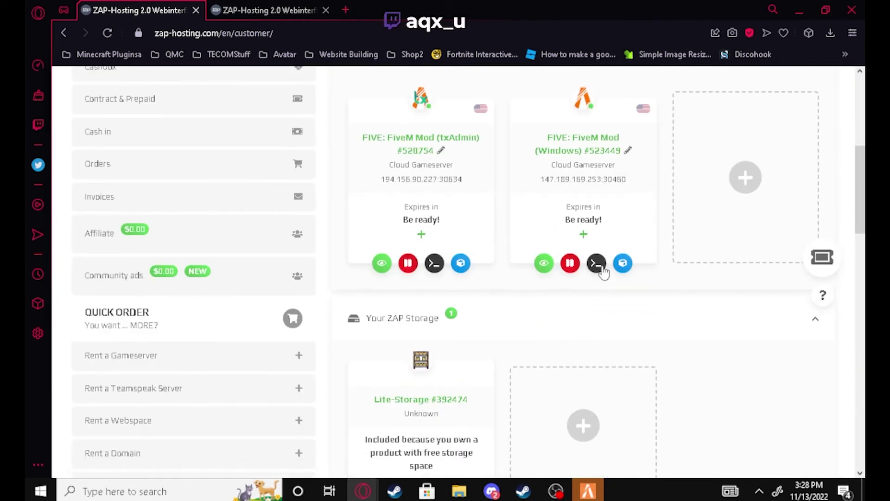
# Open the Windows FiveM server's live console and scroll the log for npwd and the database connection
pyautogui.click(597, 263)
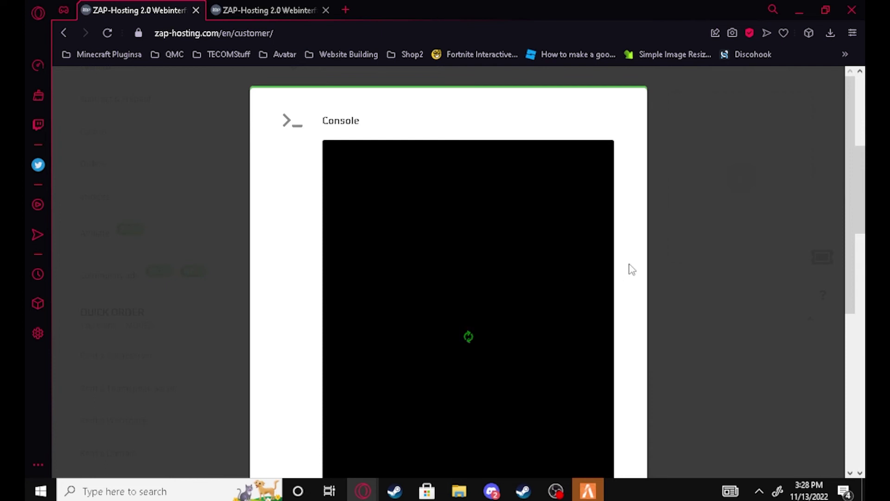
pyautogui.scroll(-2, 631, 269)
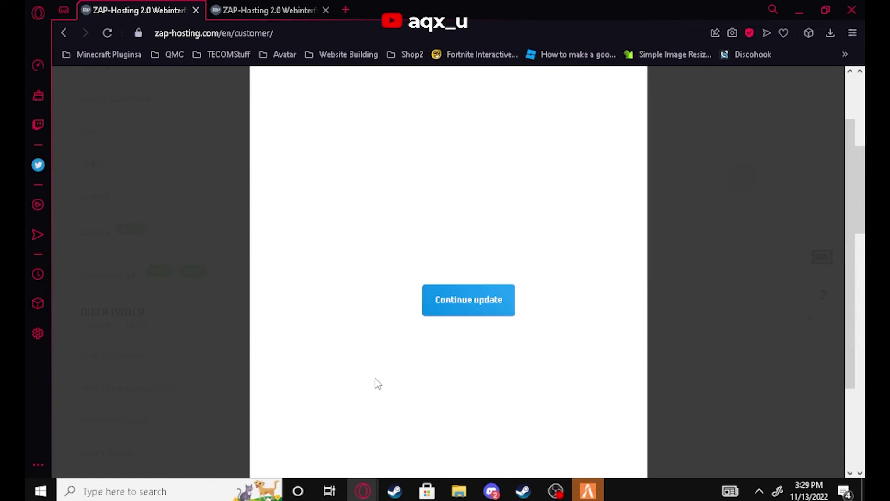
pyautogui.click(478, 310)
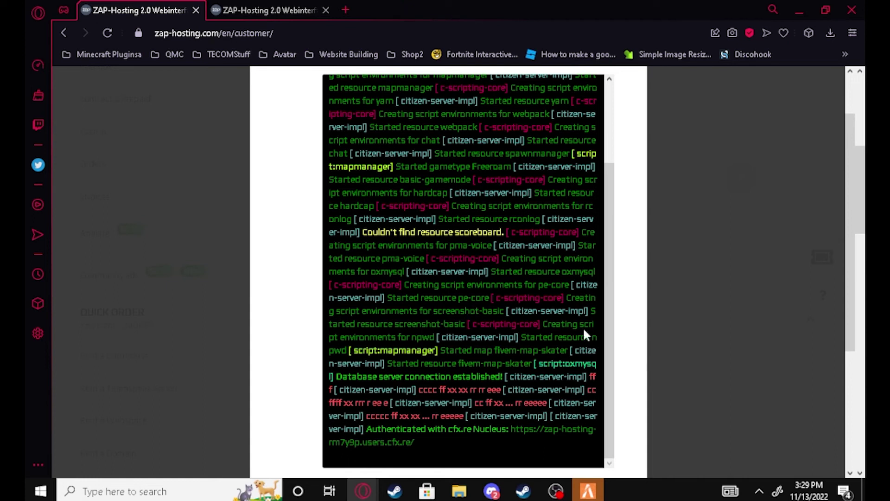
pyautogui.scroll(-3, 586, 334)
pyautogui.scroll(-2, 506, 377)
# Close the console and copy the server address 147.189.169.253:30460 from the dashboard
pyautogui.click(610, 454)
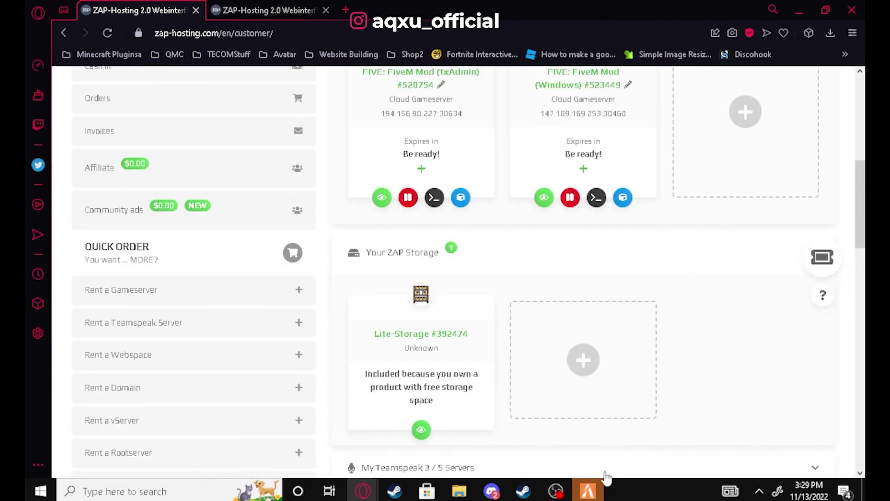
pyautogui.click(598, 488)
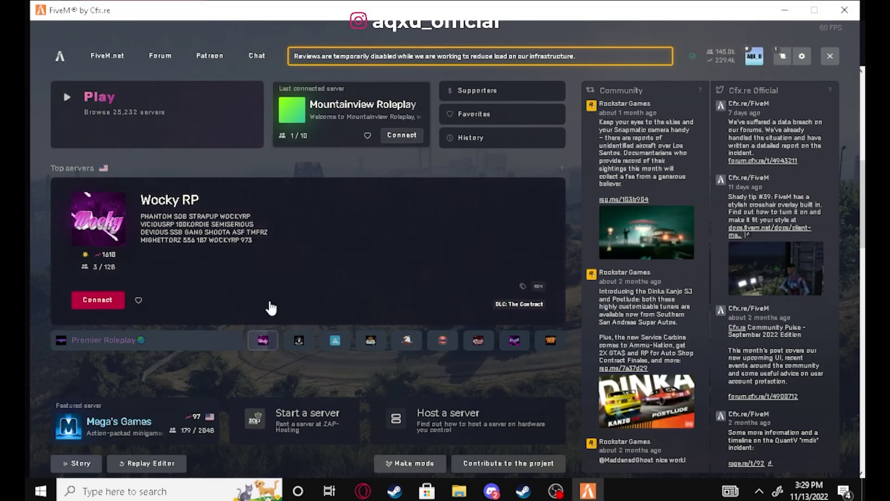
pyautogui.moveTo(363, 491)
pyautogui.click(436, 424)
pyautogui.scroll(3, 404, 360)
pyautogui.moveTo(632, 249); pyautogui.dragTo(541, 245)
pyautogui.hotkey('ctrl', 'c')
pyautogui.click(588, 491)
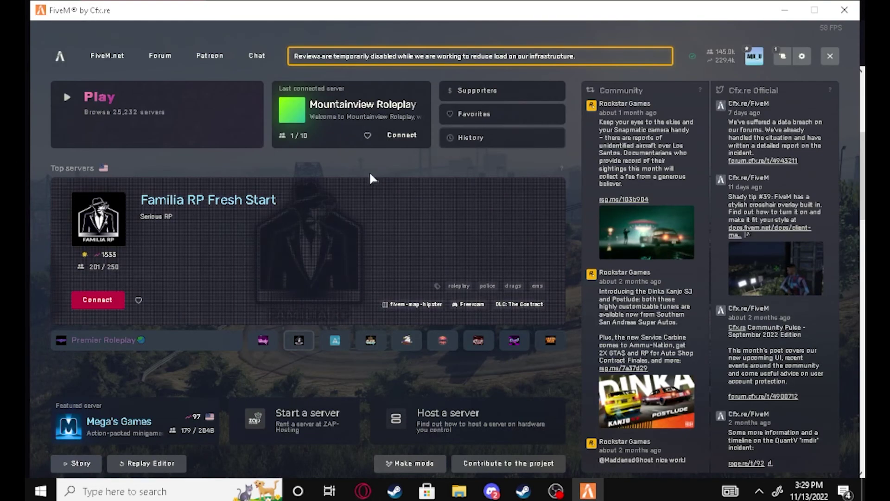
# Run connect 147.189.169.253:30460 in FiveM's F8 console and accept restarting for game version 2699
pyautogui.press('F8')
pyautogui.write('connect')
pyautogui.hotkey('ctrl', 'v')
pyautogui.press('Return')
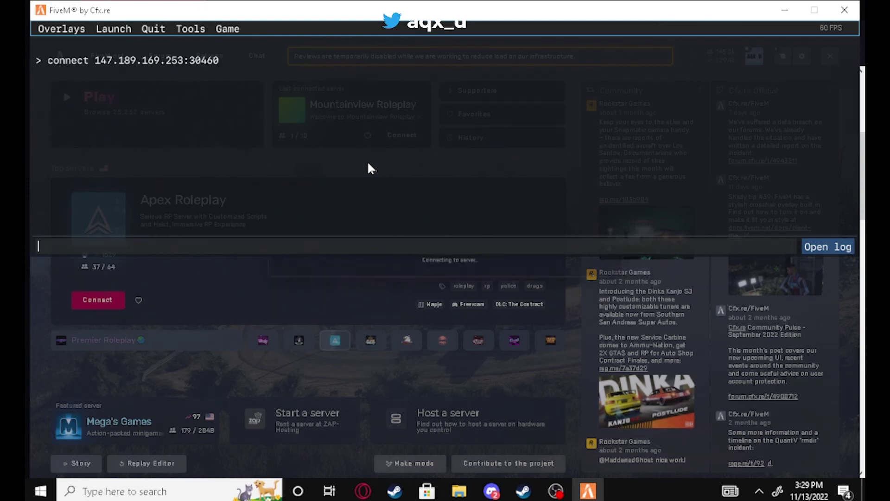
pyautogui.press('F8')
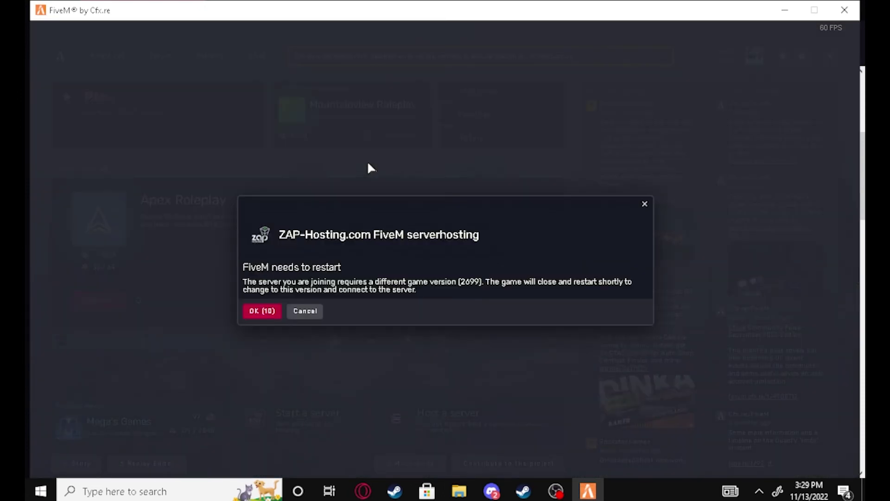
pyautogui.click(268, 314)
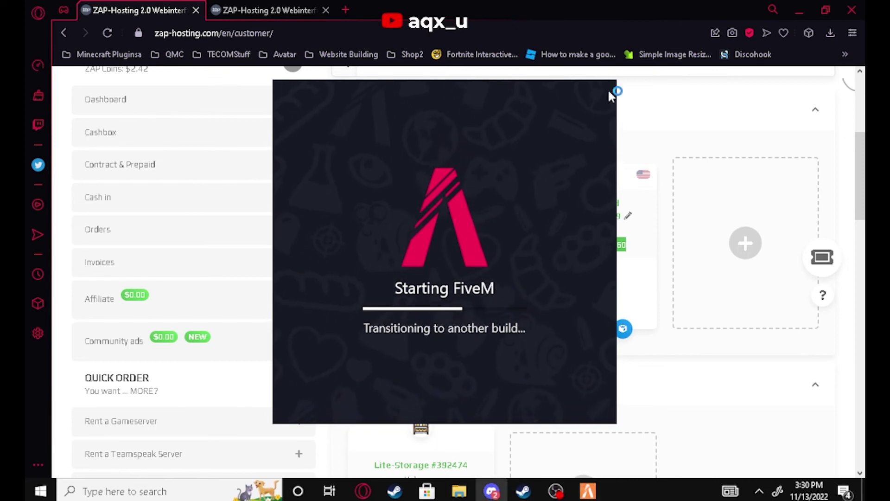
pyautogui.click(798, 10)
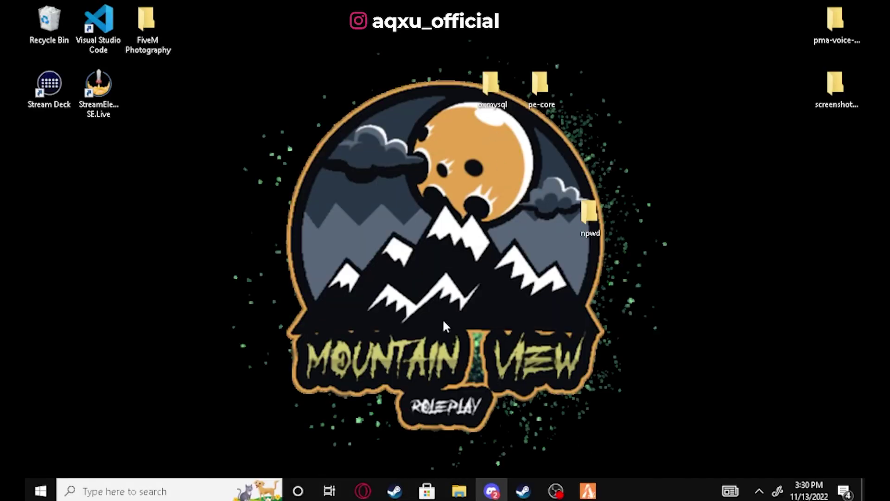
# Cycle the voice range, then take out the NPWD phone with F1 and browse its Settings
pyautogui.click(589, 491)
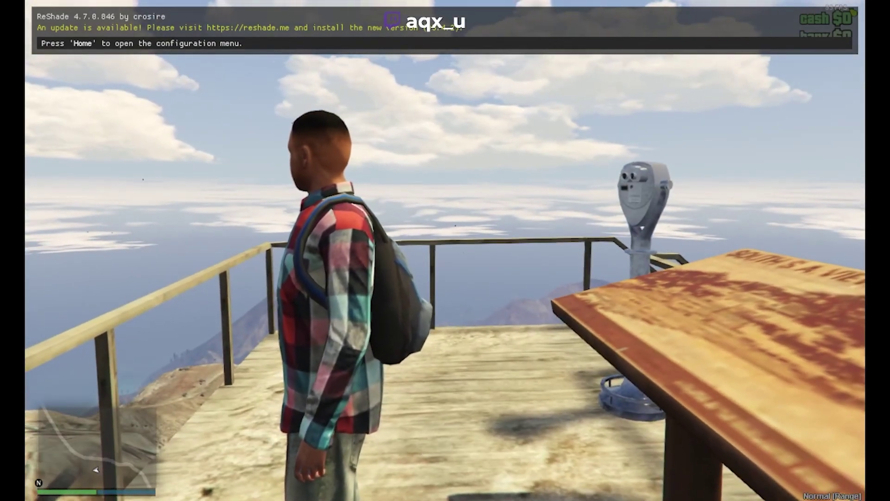
pyautogui.press('z')
pyautogui.press('z')
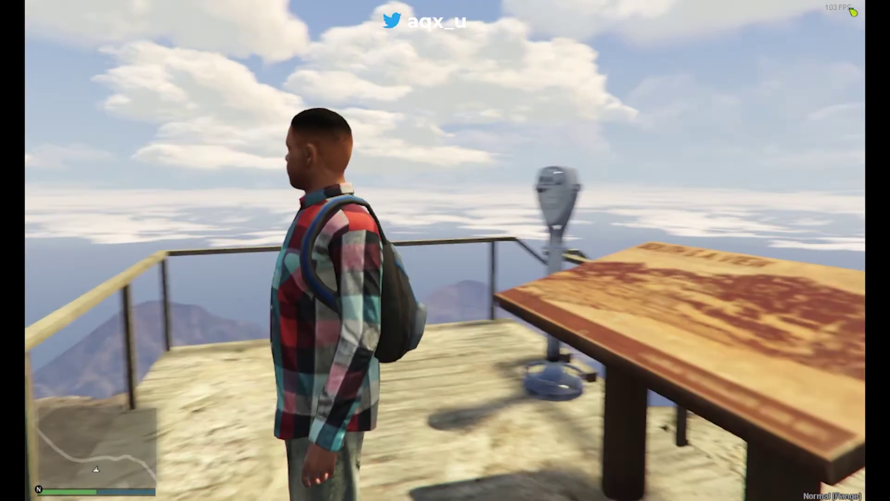
pyautogui.press('z')
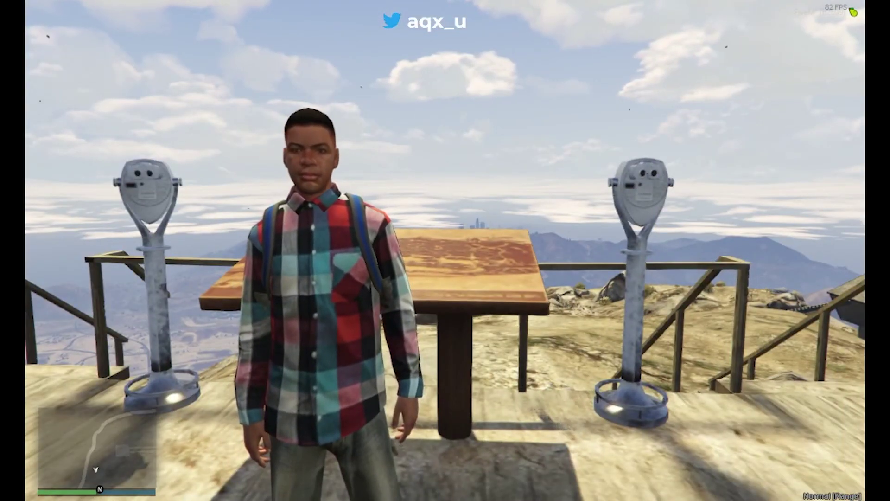
pyautogui.press('F1')
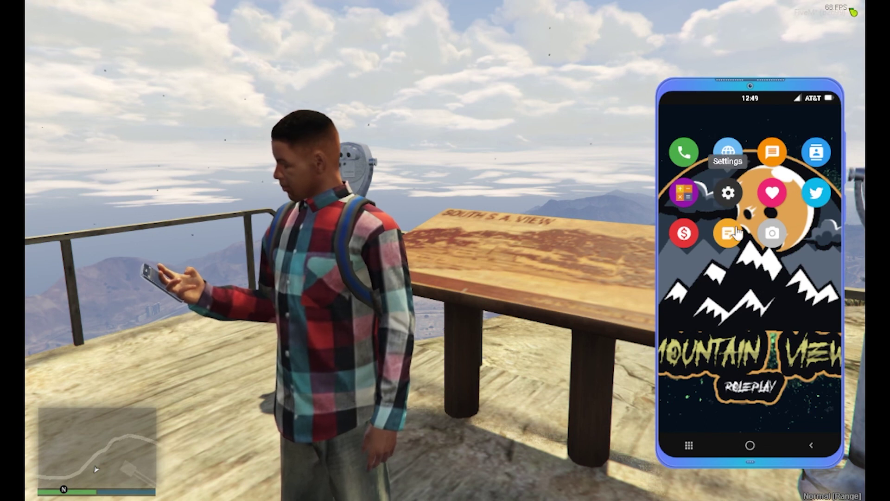
pyautogui.click(728, 193)
pyautogui.moveTo(733, 185); pyautogui.dragTo(609, 175)
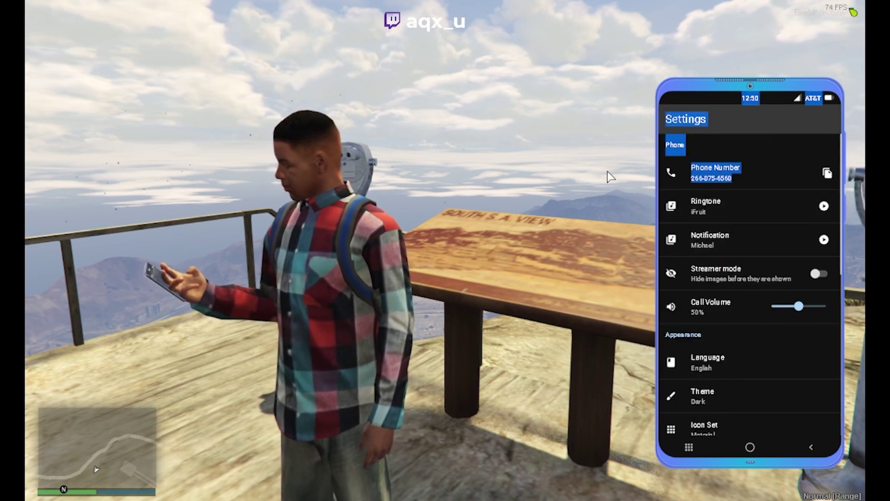
pyautogui.click(747, 175)
pyautogui.click(689, 447)
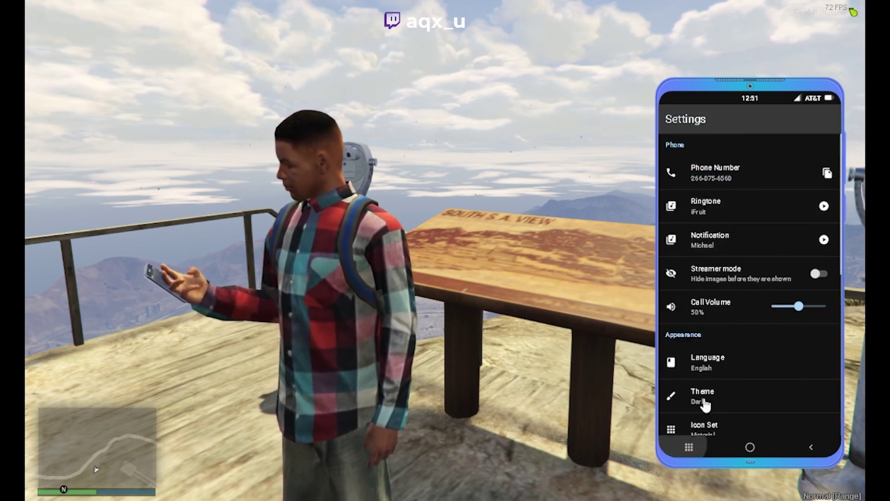
pyautogui.click(726, 194)
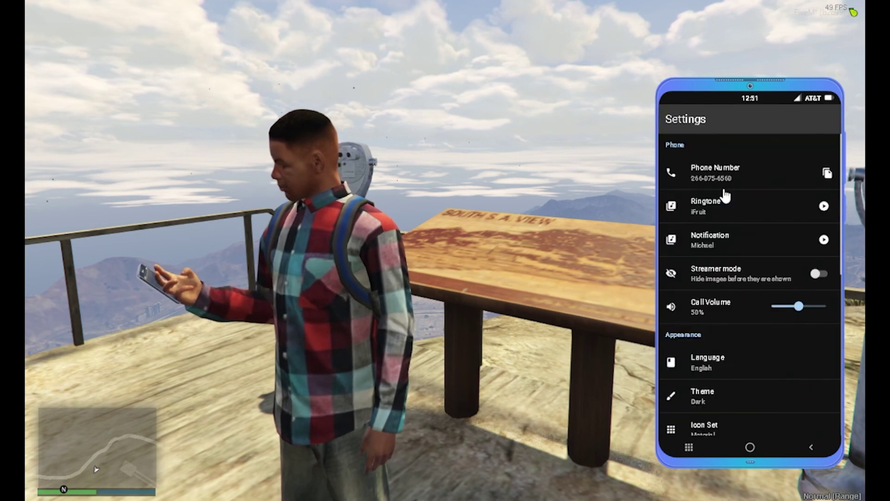
pyautogui.click(688, 447)
# Post a 'hello' tweet from the phone's Twitter app
pyautogui.click(816, 192)
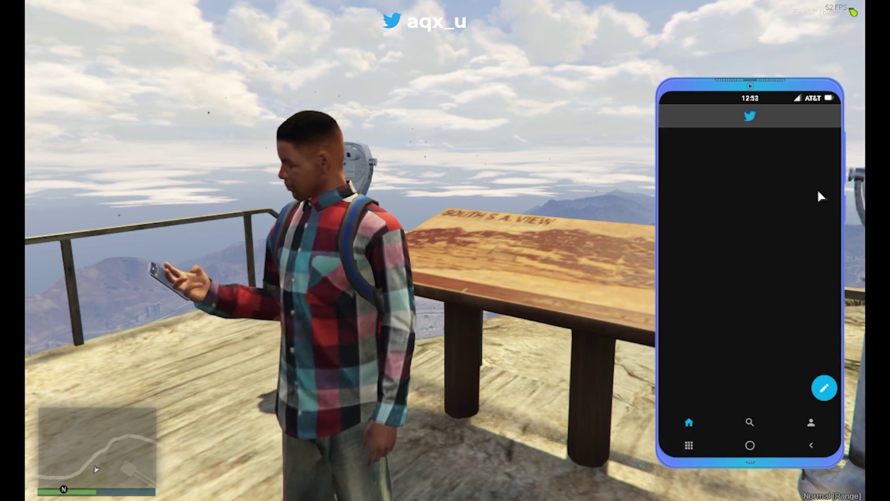
pyautogui.click(822, 387)
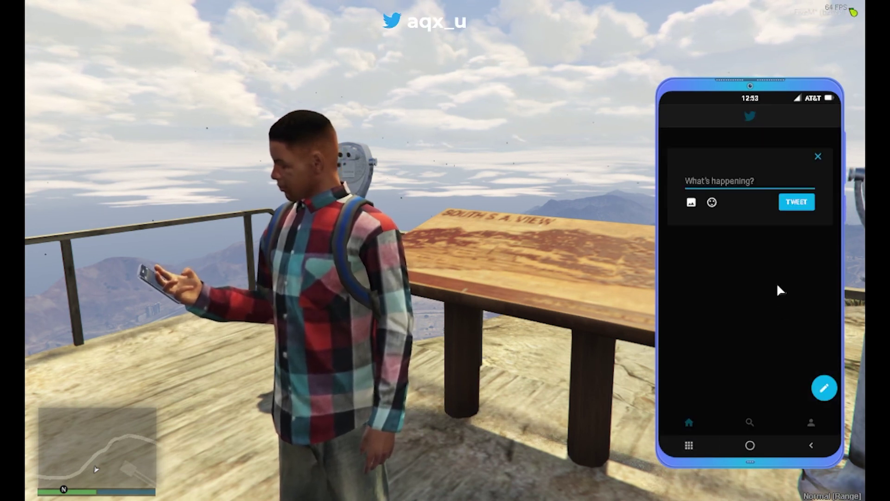
pyautogui.click(749, 182)
pyautogui.write('her')
pyautogui.press('BackSpace')
pyautogui.write('llo')
pyautogui.click(812, 204)
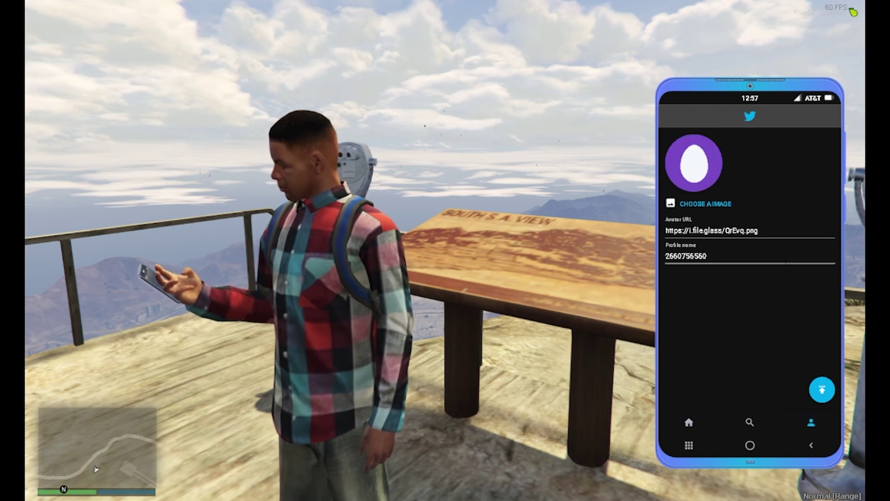
pyautogui.click(689, 422)
pyautogui.click(689, 446)
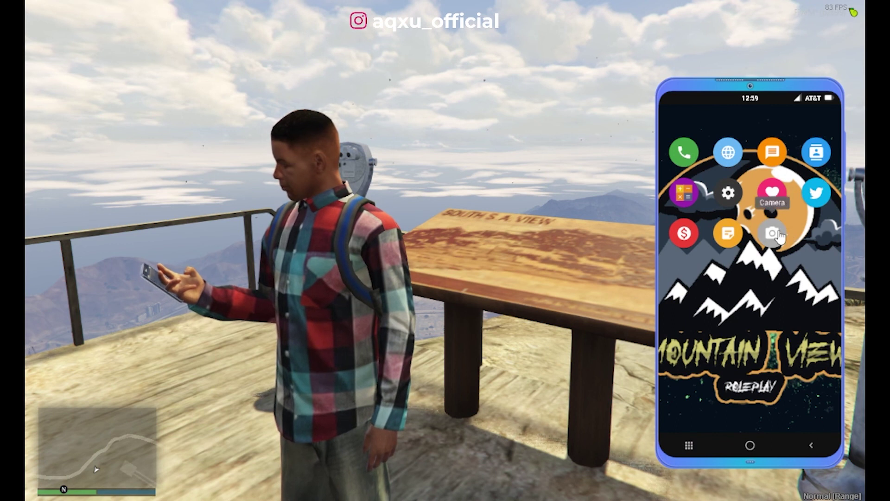
# Try the phone's Camera app, then return to the home screen
pyautogui.click(779, 236)
pyautogui.click(815, 401)
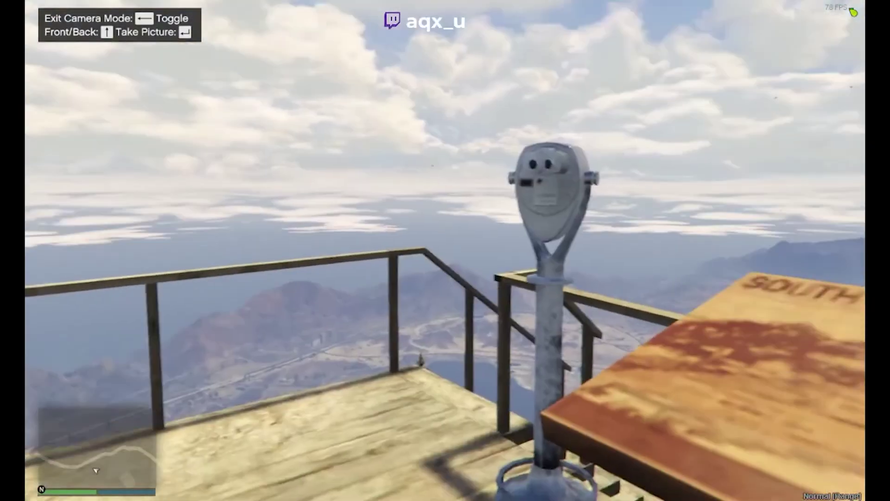
pyautogui.press('BackSpace')
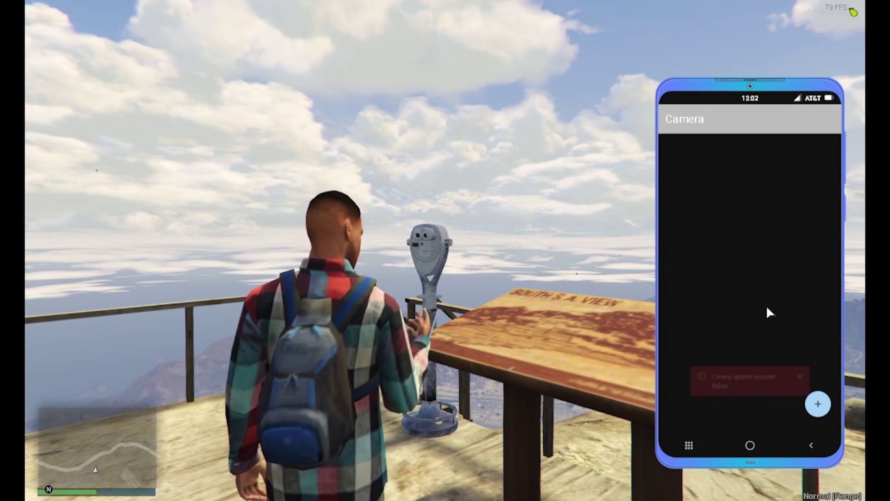
pyautogui.click(700, 444)
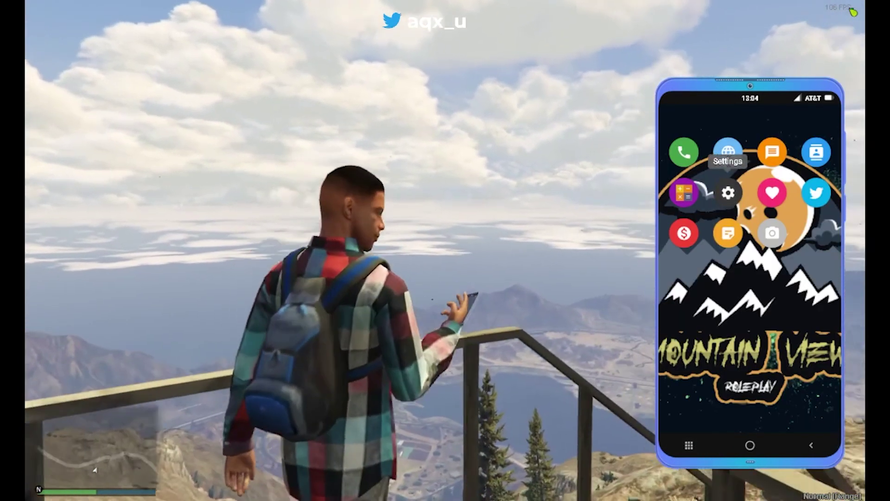
# Put the phone away, walk forward, and take the phone out and away once more
pyautogui.press('Escape')
pyautogui.press('w')
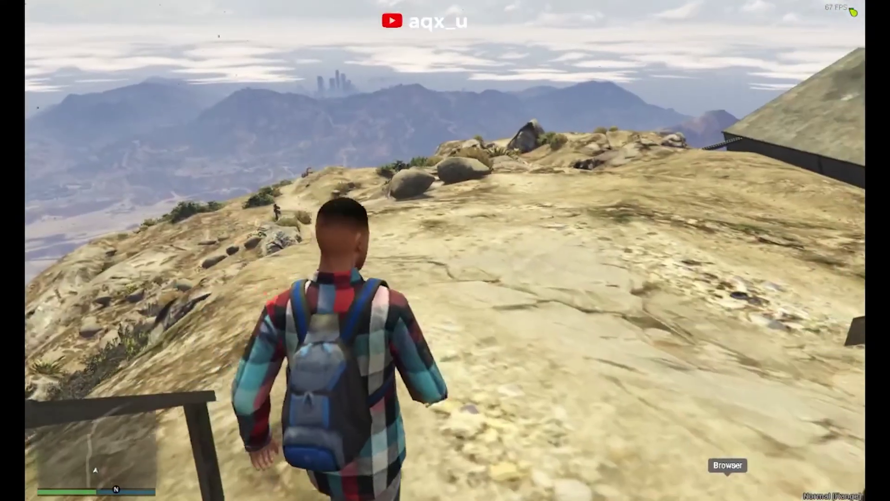
pyautogui.press('F1')
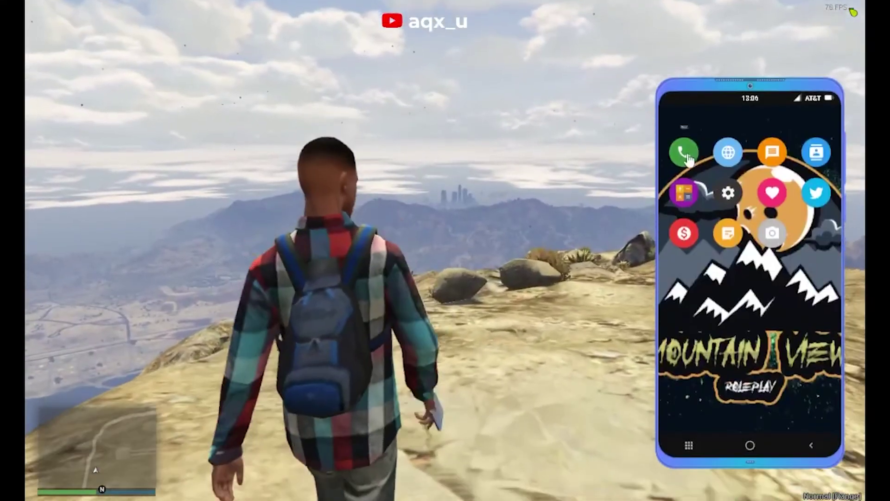
pyautogui.press('Escape')
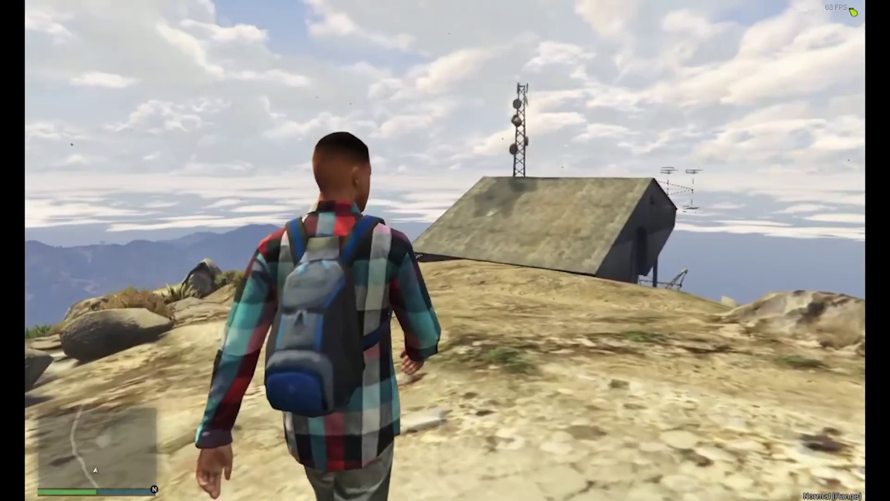